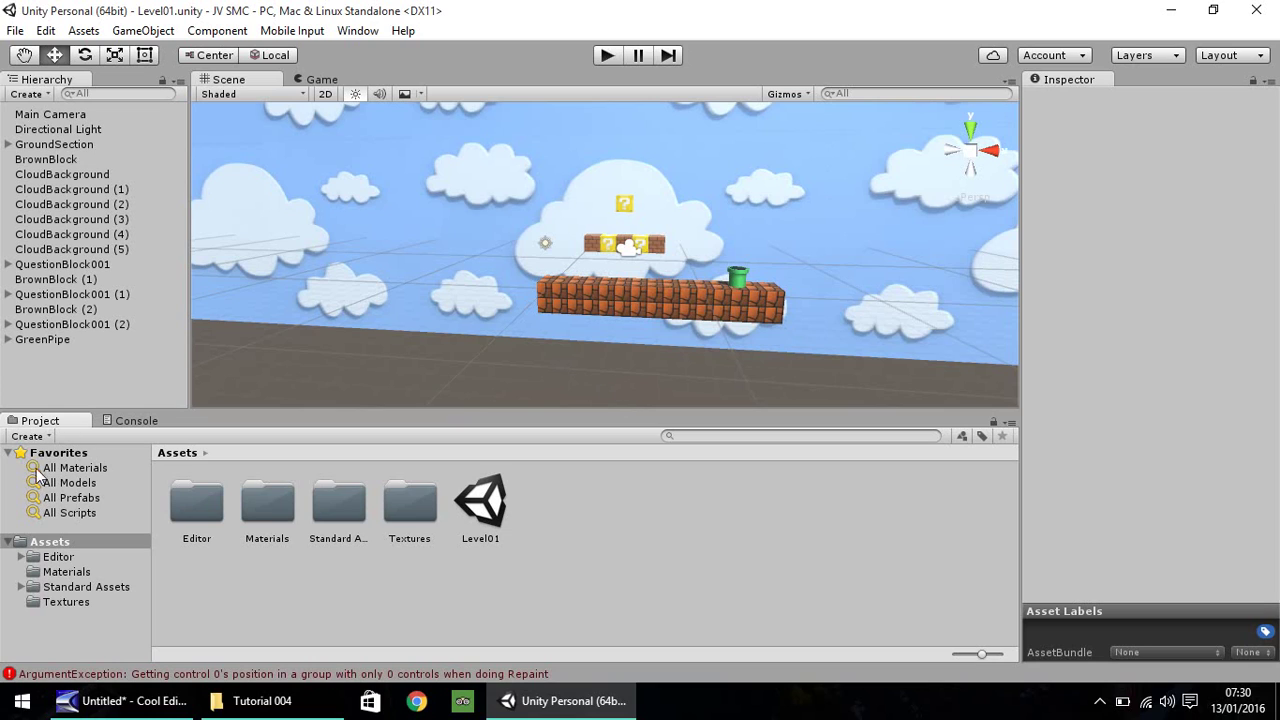
Attempt to import the standard Characters package and dismiss the nothing-to-import notice
right_click(556, 508)
mouse_move(699, 300)
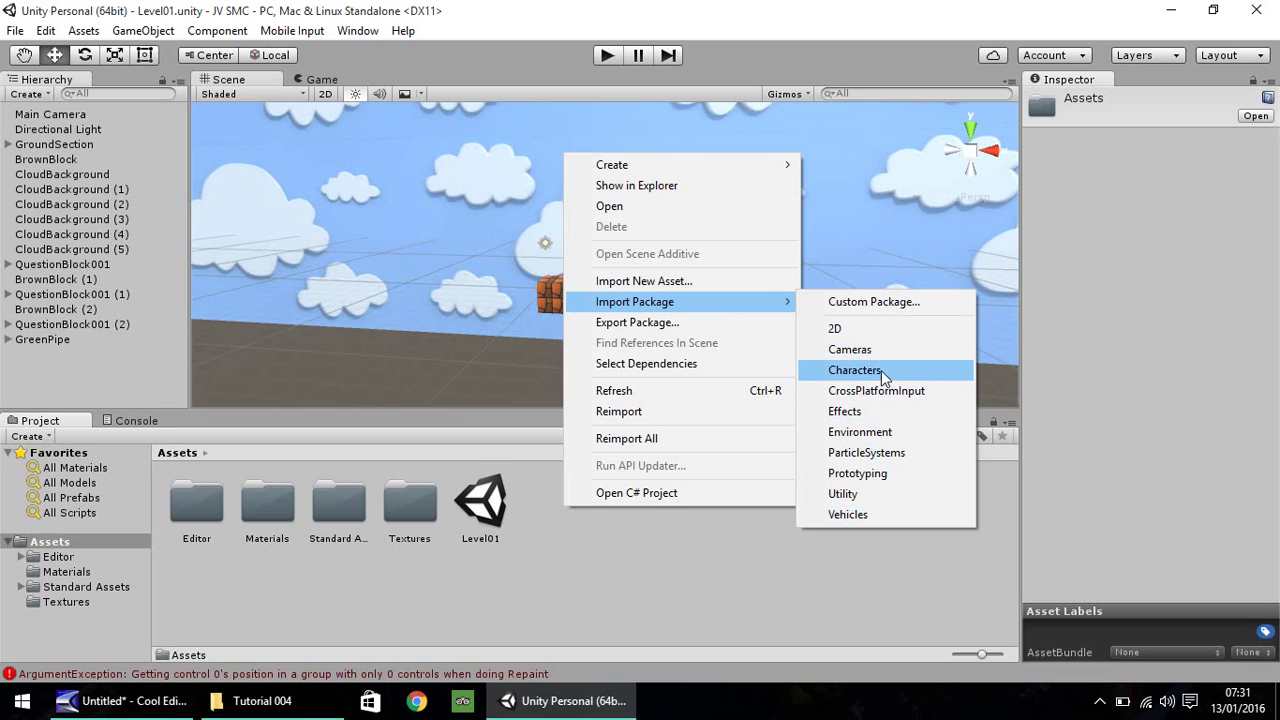
left_click(862, 372)
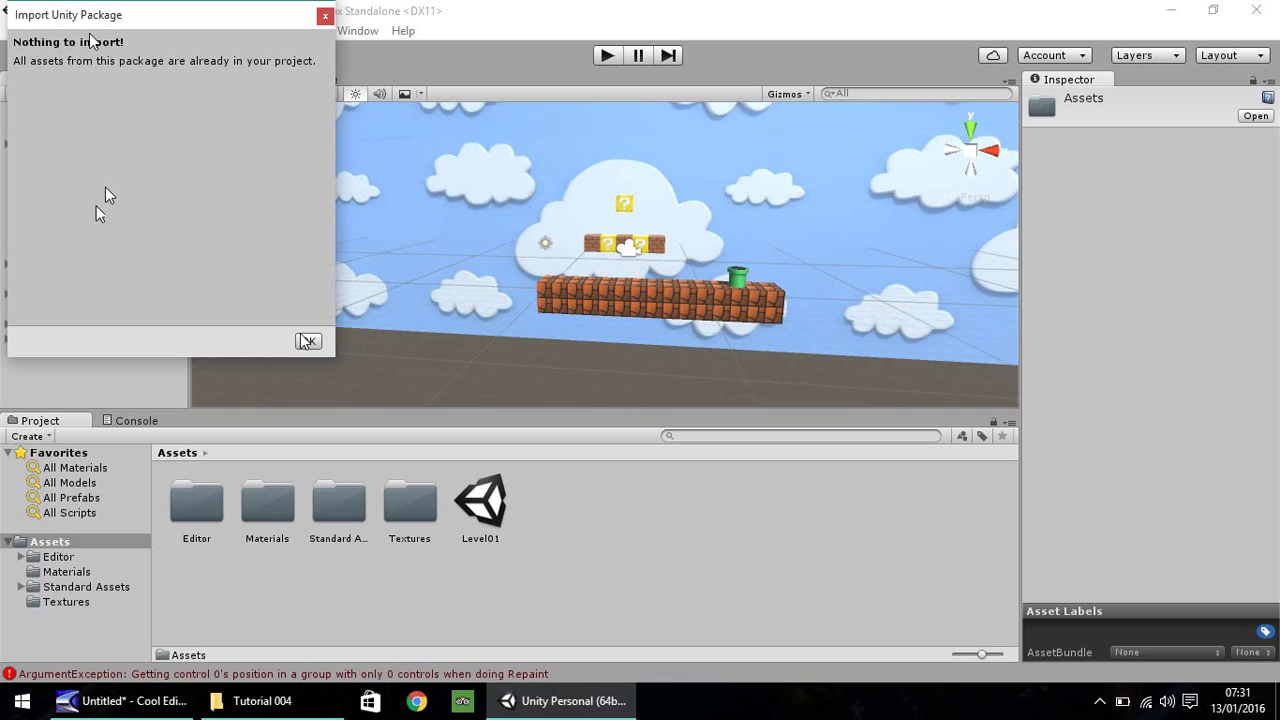
left_click(325, 17)
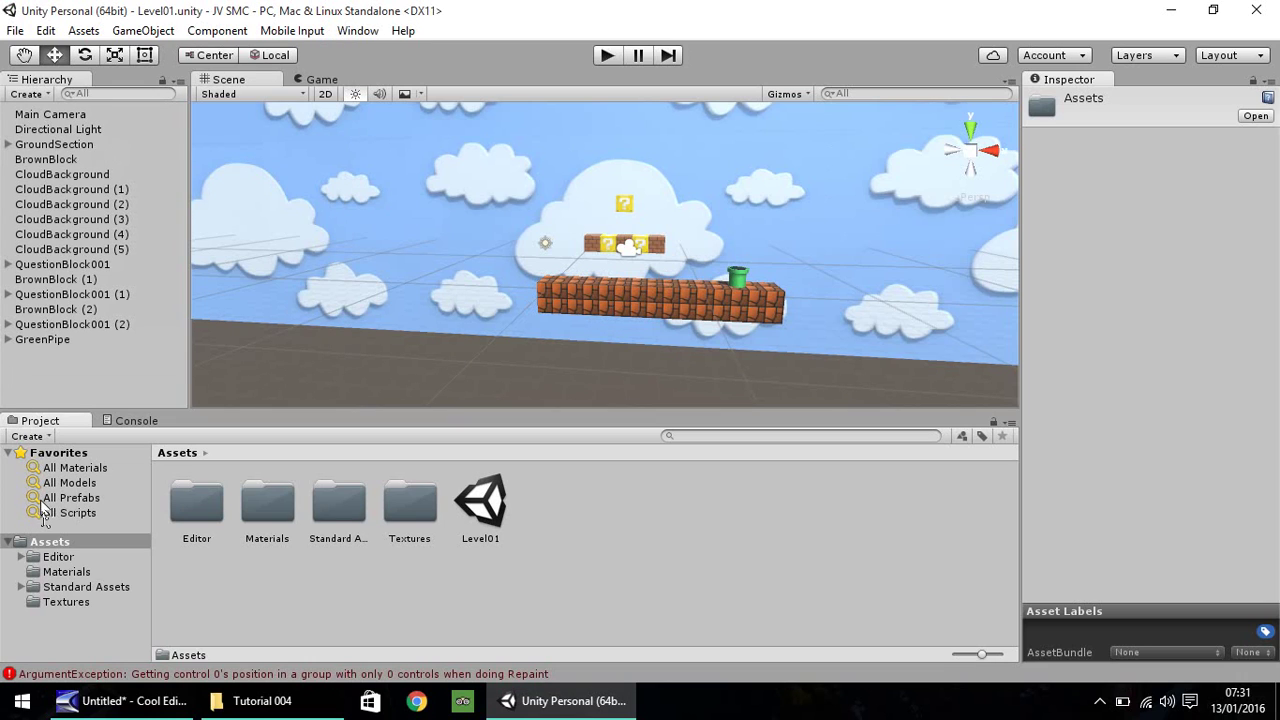
Expand Standard Assets > Characters > ThirdPersonCharacter, open Prefabs and select ThirdPersonController
left_click(22, 587)
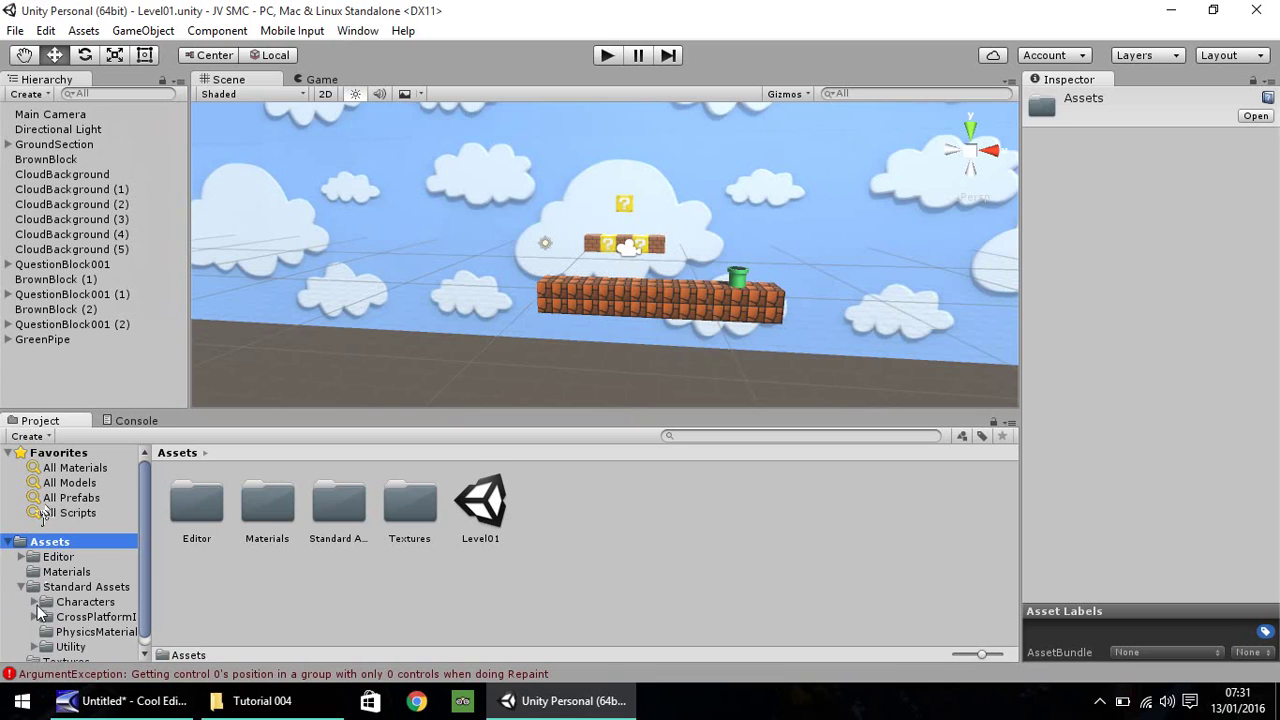
left_click(36, 602)
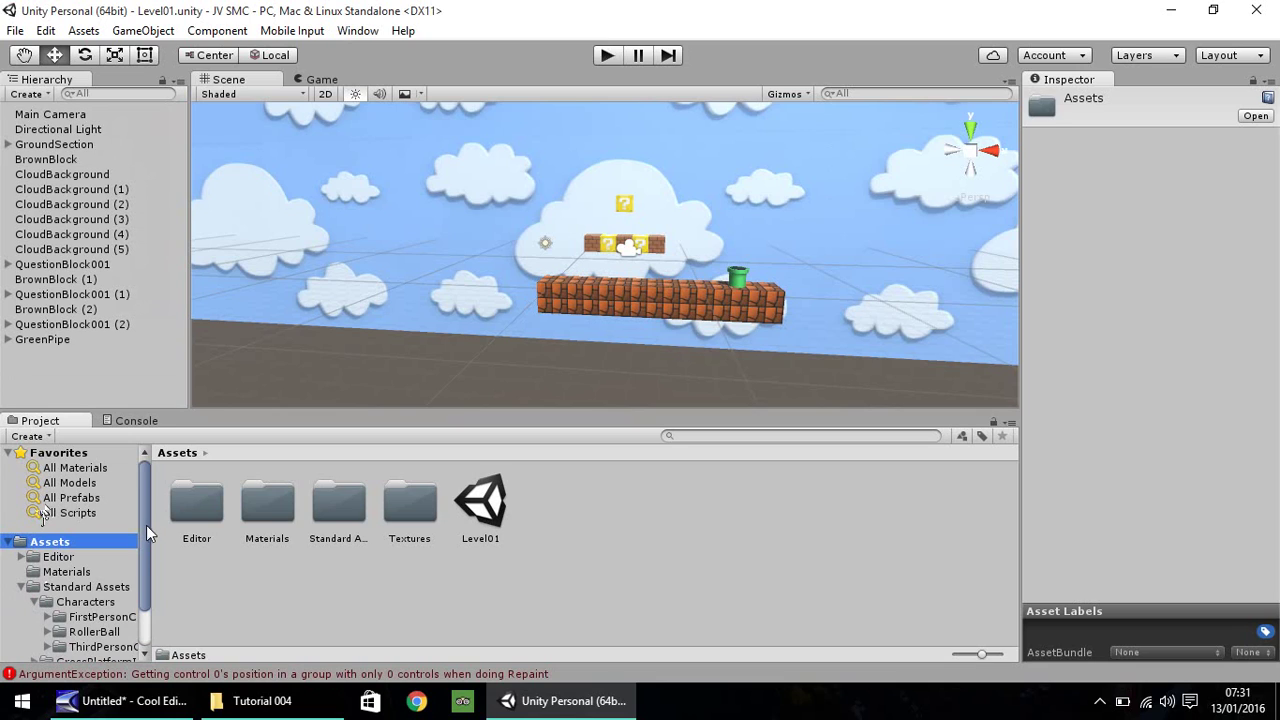
left_click_drag(146, 523, 135, 559)
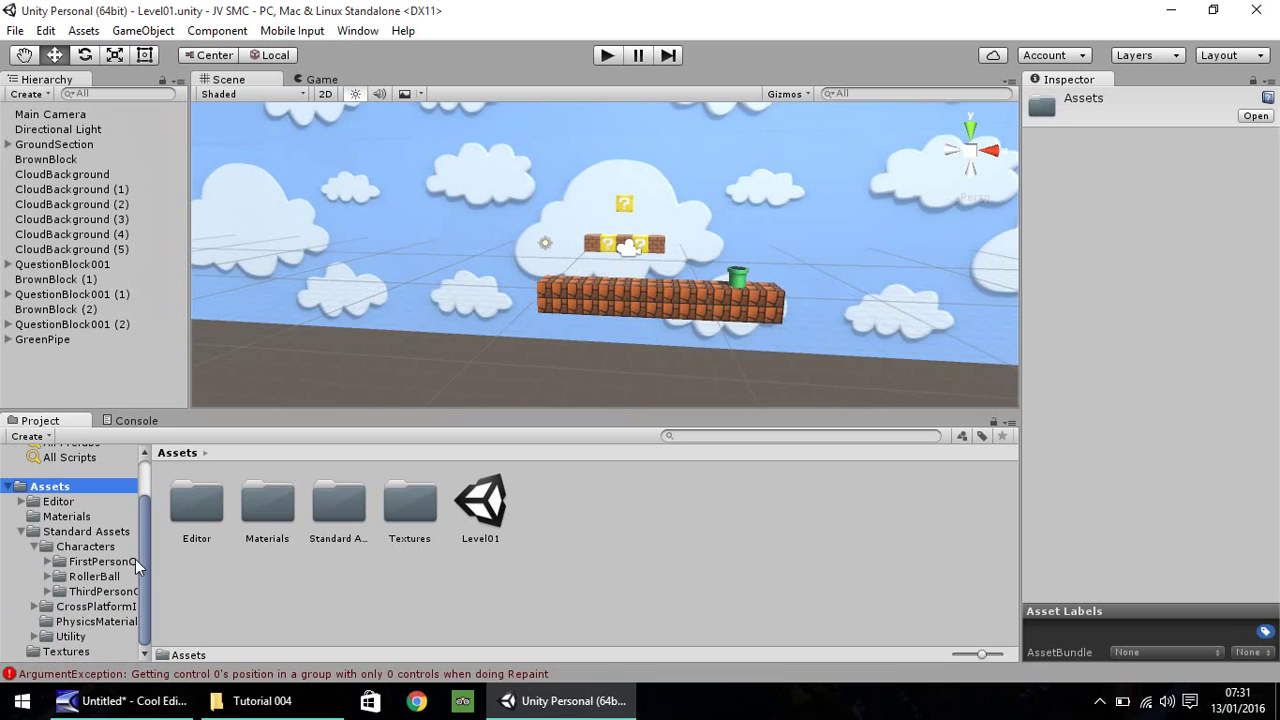
left_click(49, 592)
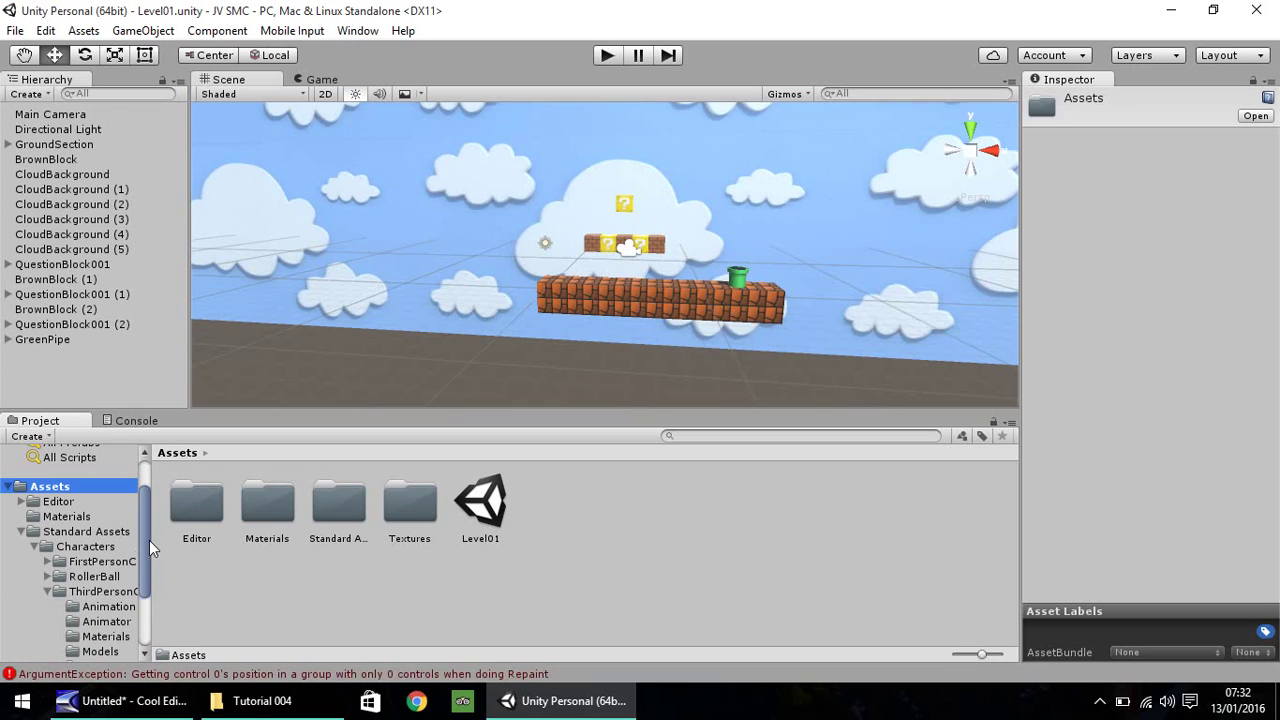
left_click_drag(149, 540, 140, 574)
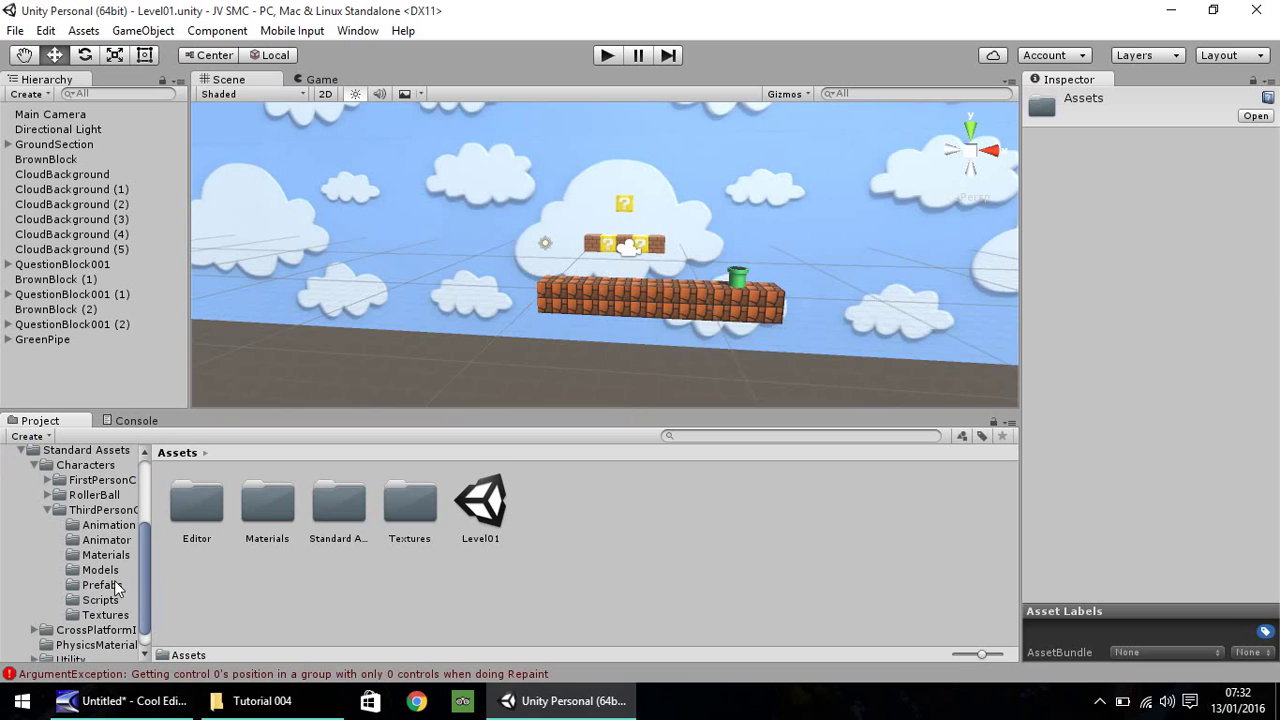
left_click(102, 588)
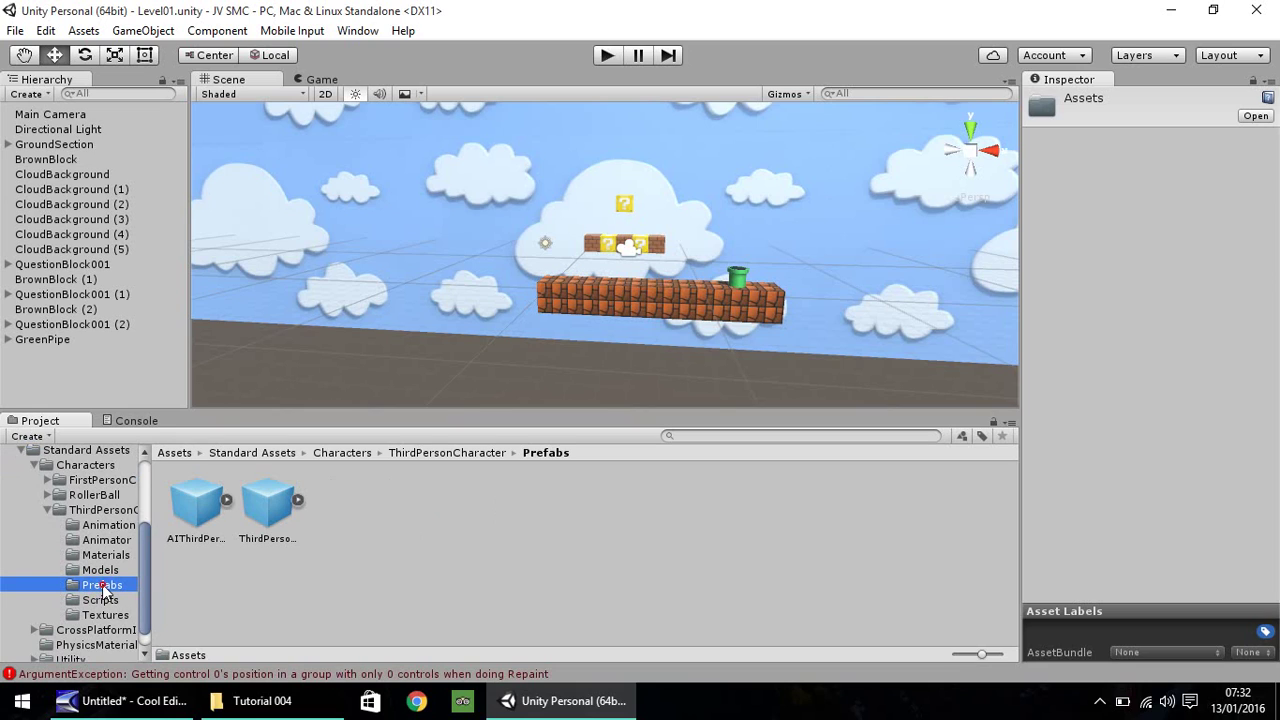
left_click(222, 510)
left_click(258, 503)
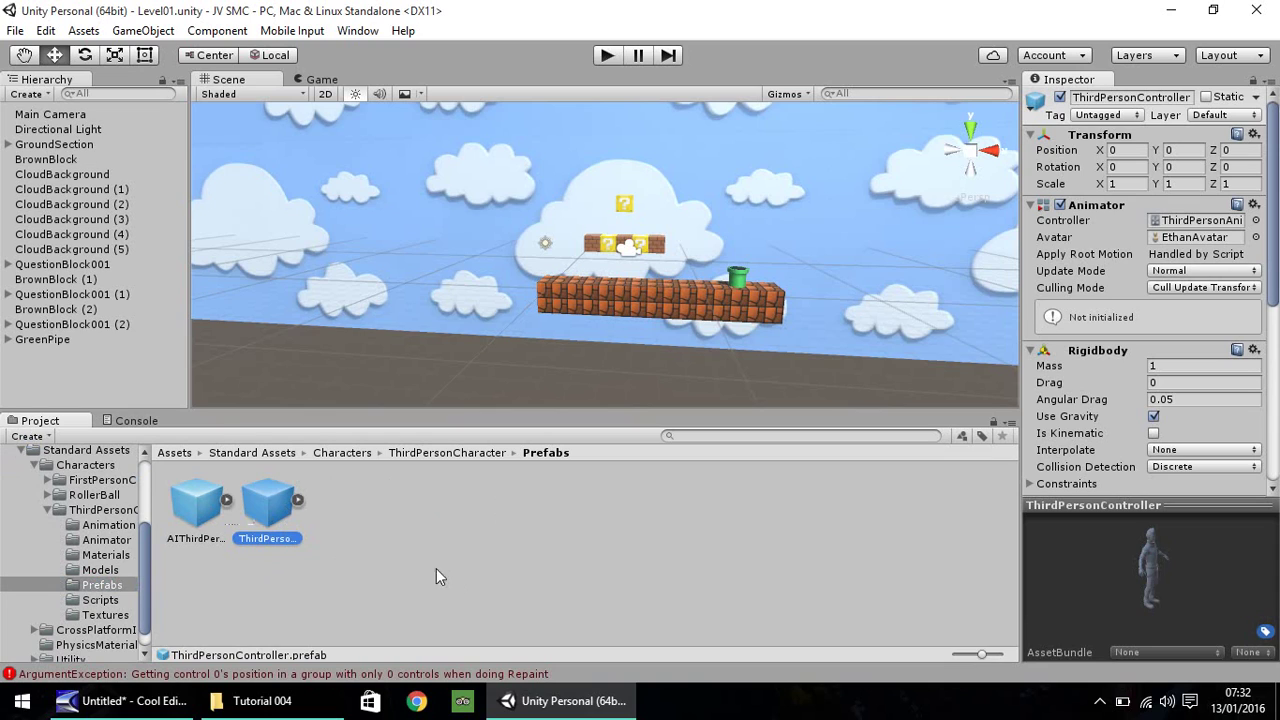
Drag the ThirdPersonController prefab onto the brick platform and frame the view on it
left_click_drag(259, 505, 565, 276)
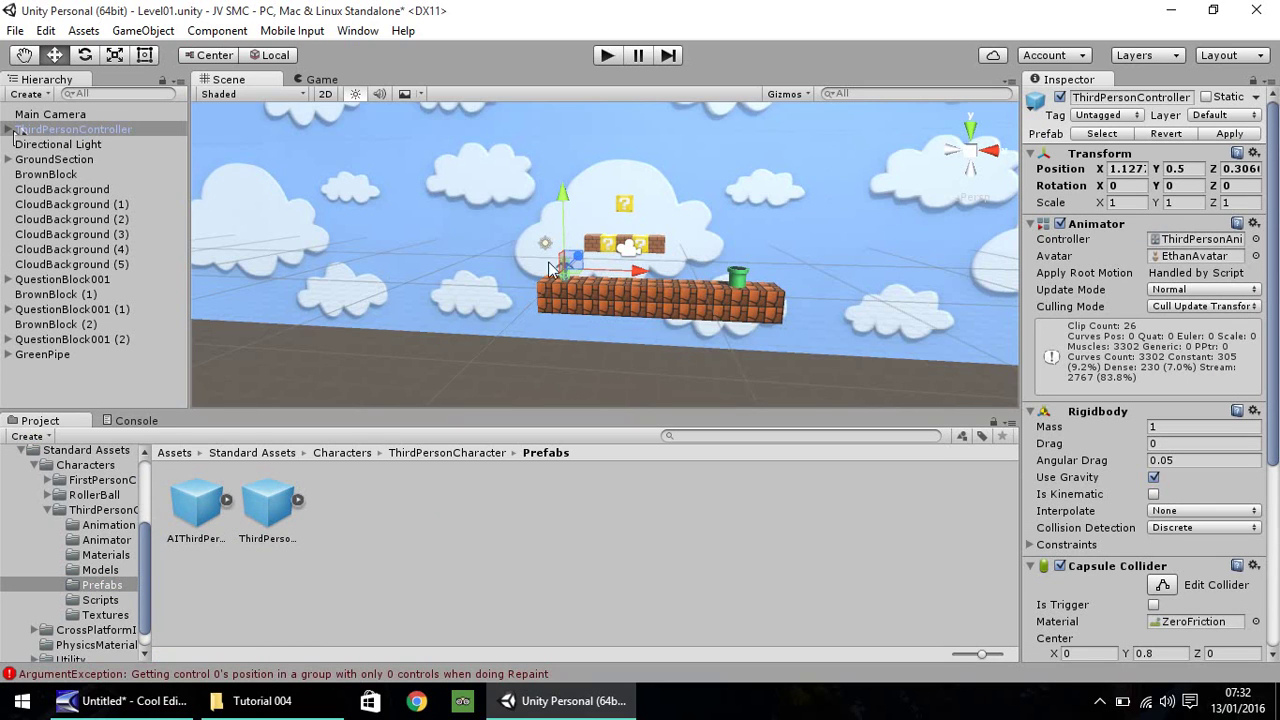
double_click(67, 128)
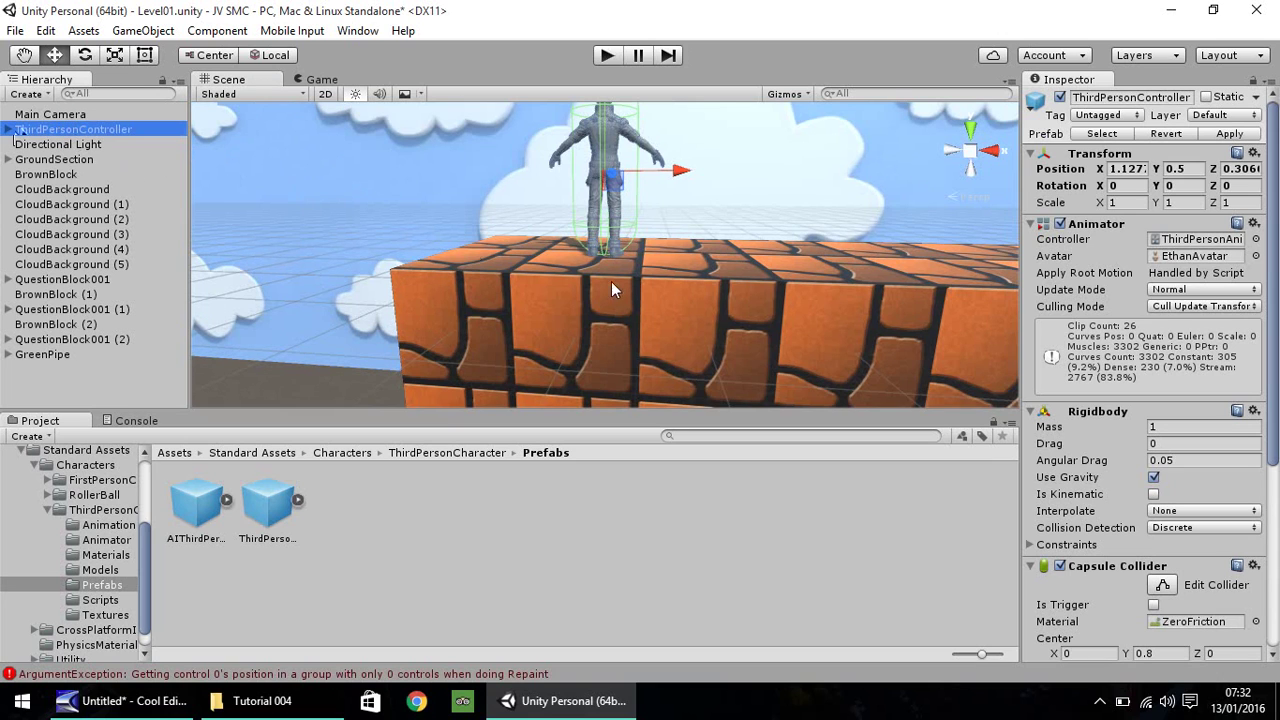
scroll(611, 281, "up", 2)
left_click(24, 55)
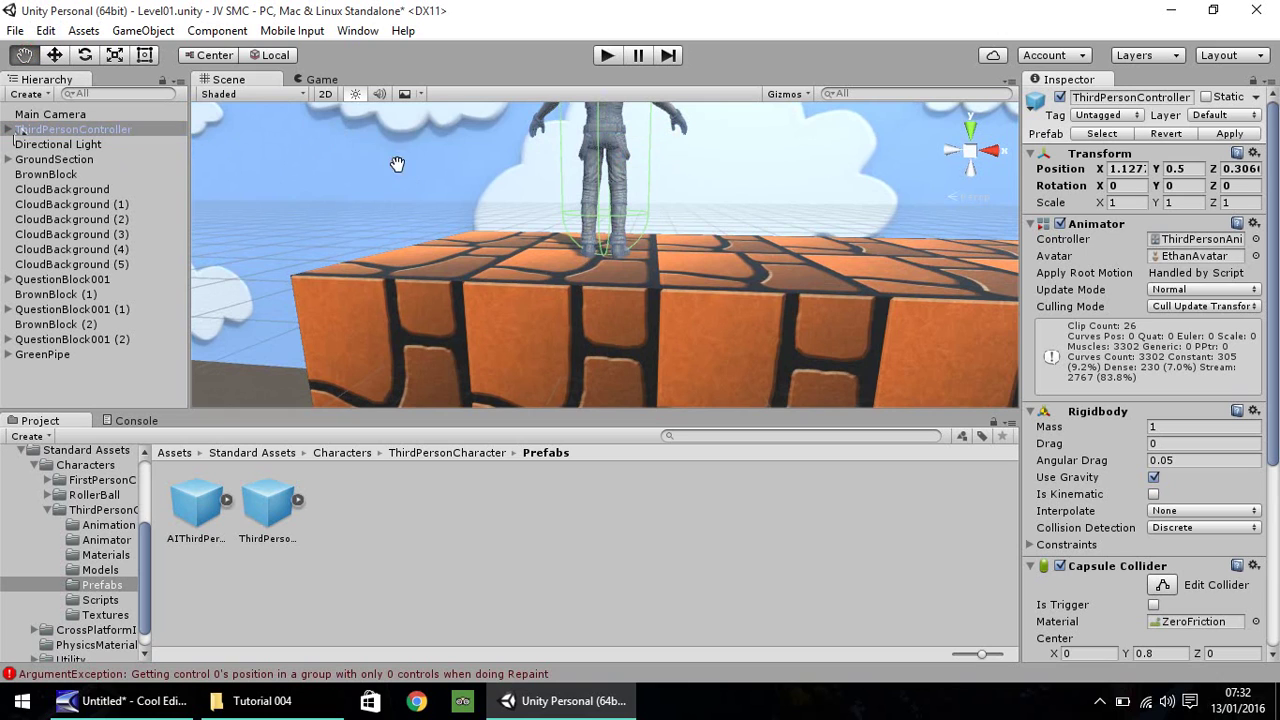
scroll(409, 172, "down", 3)
left_click_drag(408, 171, 349, 297)
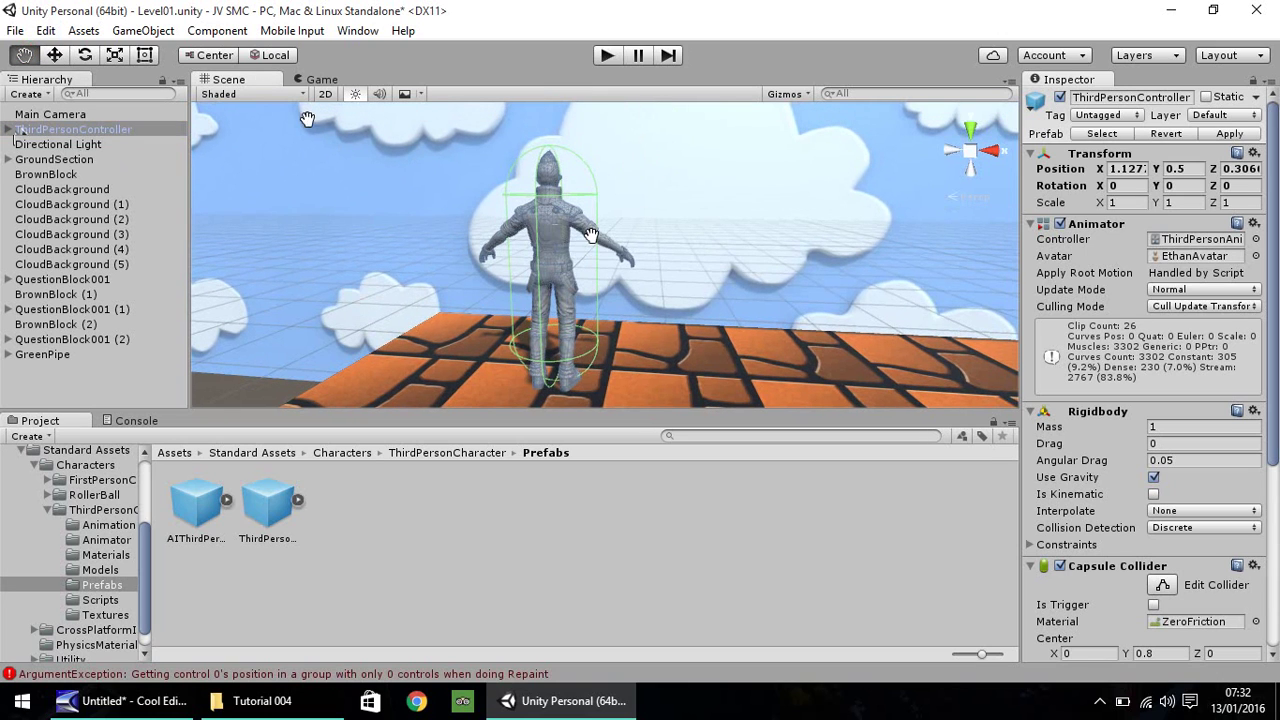
scroll(322, 163, "down", 3)
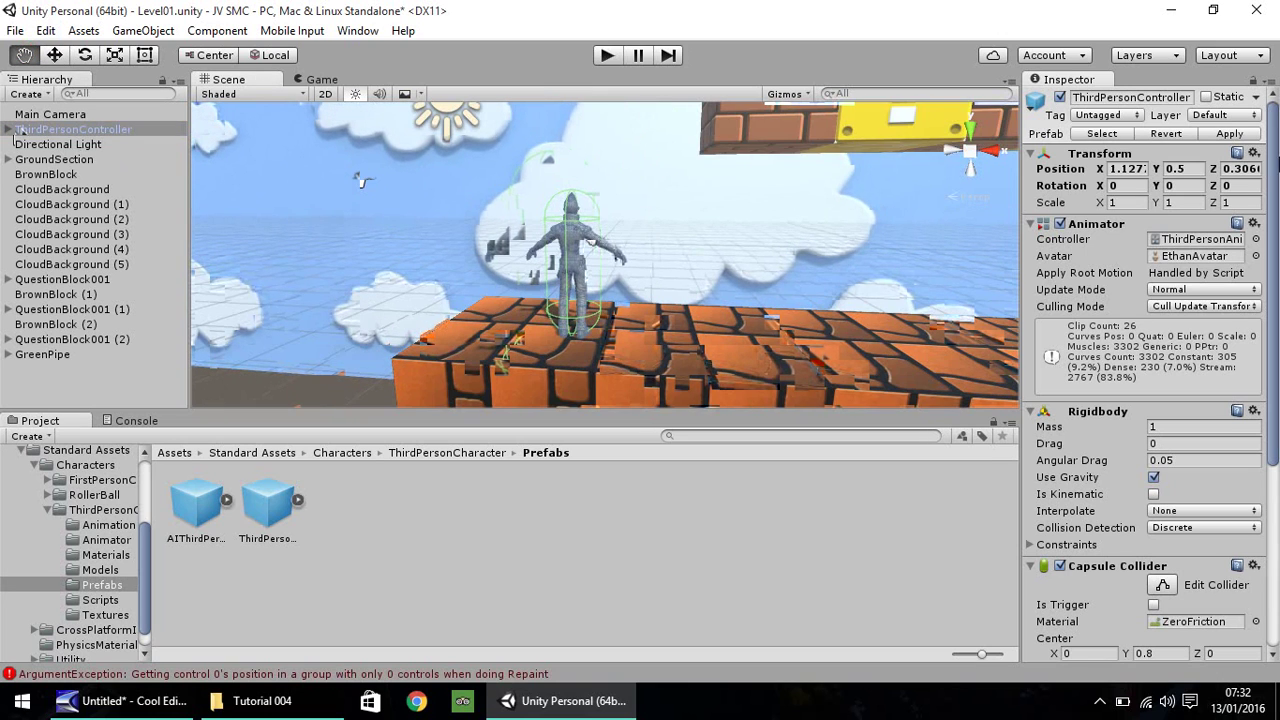
Set the character's Y rotation to 90 and Z position to 0.5, then enter Play mode
left_click(1182, 185)
type("90")
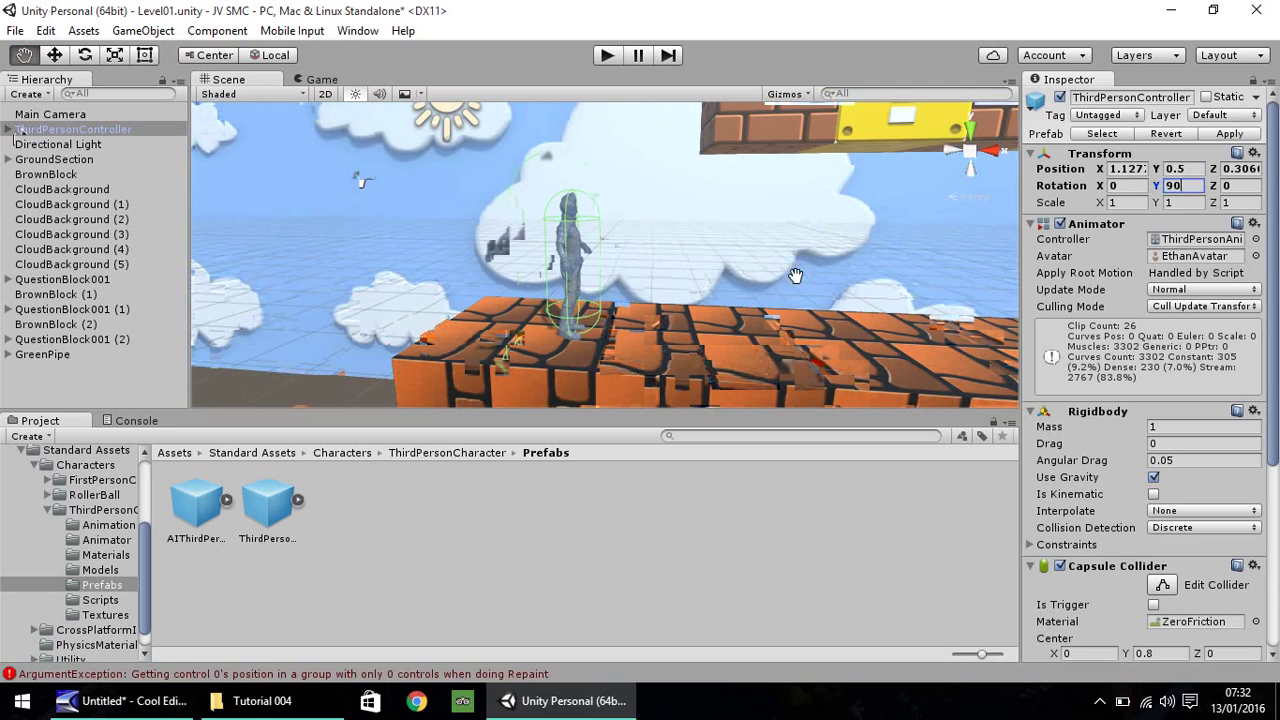
left_click(1070, 191)
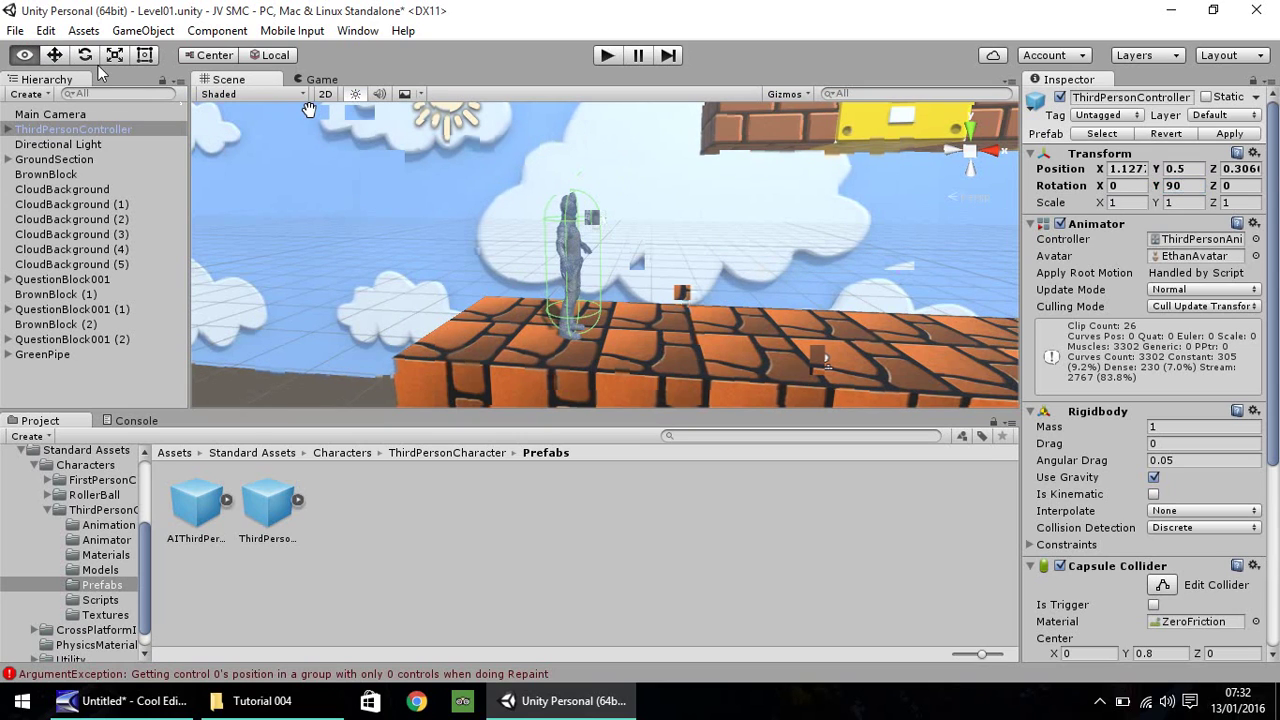
left_click(54, 55)
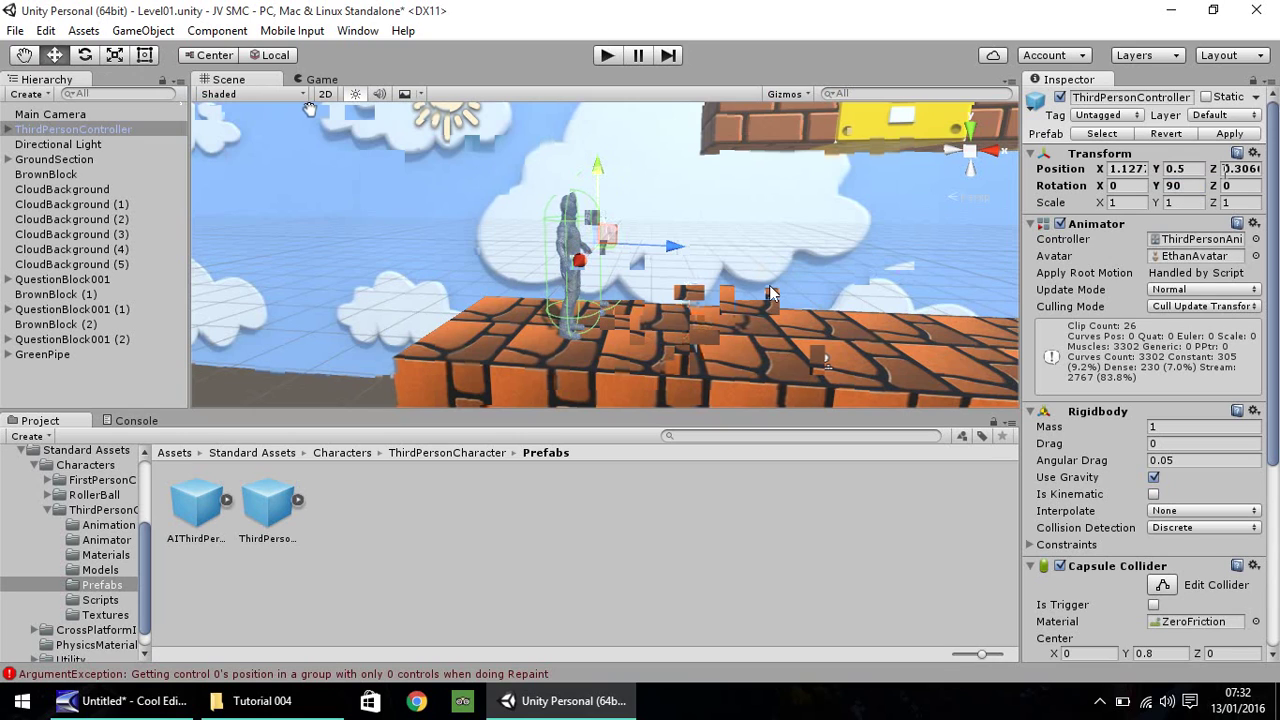
left_click(1232, 169)
type("0.")
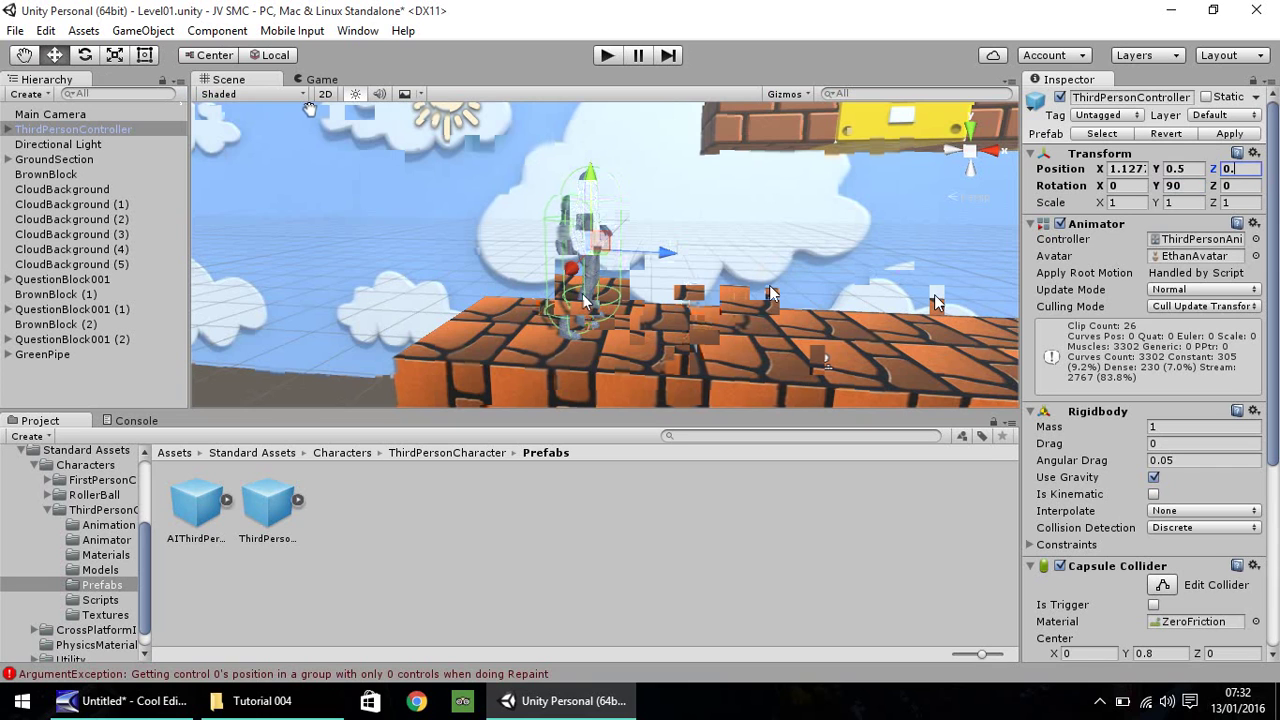
left_click_drag(641, 200, 598, 80, "alt")
left_click(606, 56)
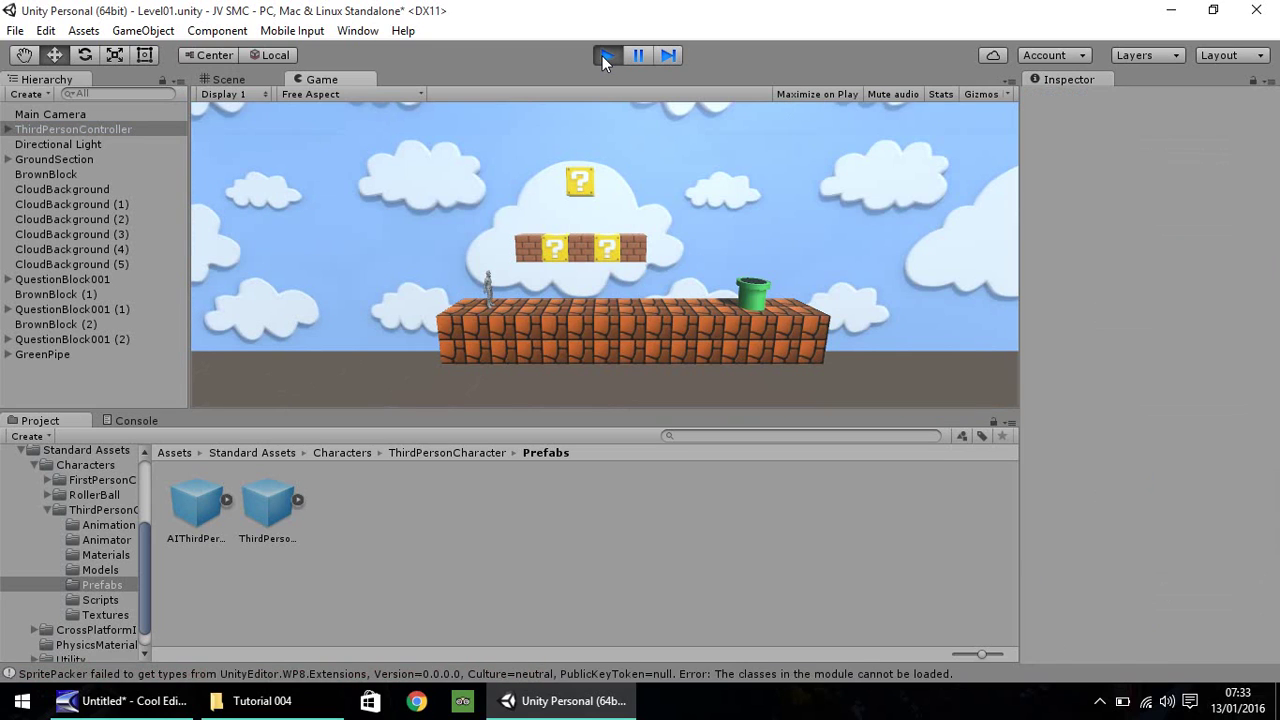
key("Right")
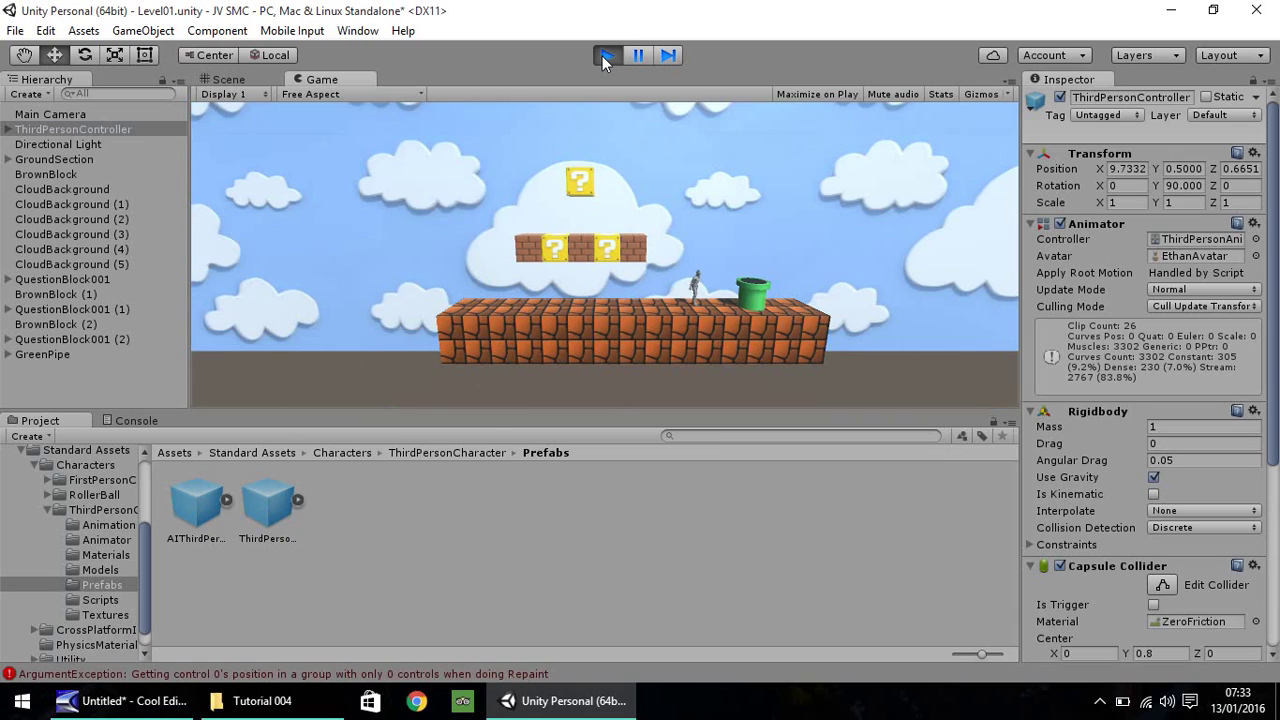
key("Left")
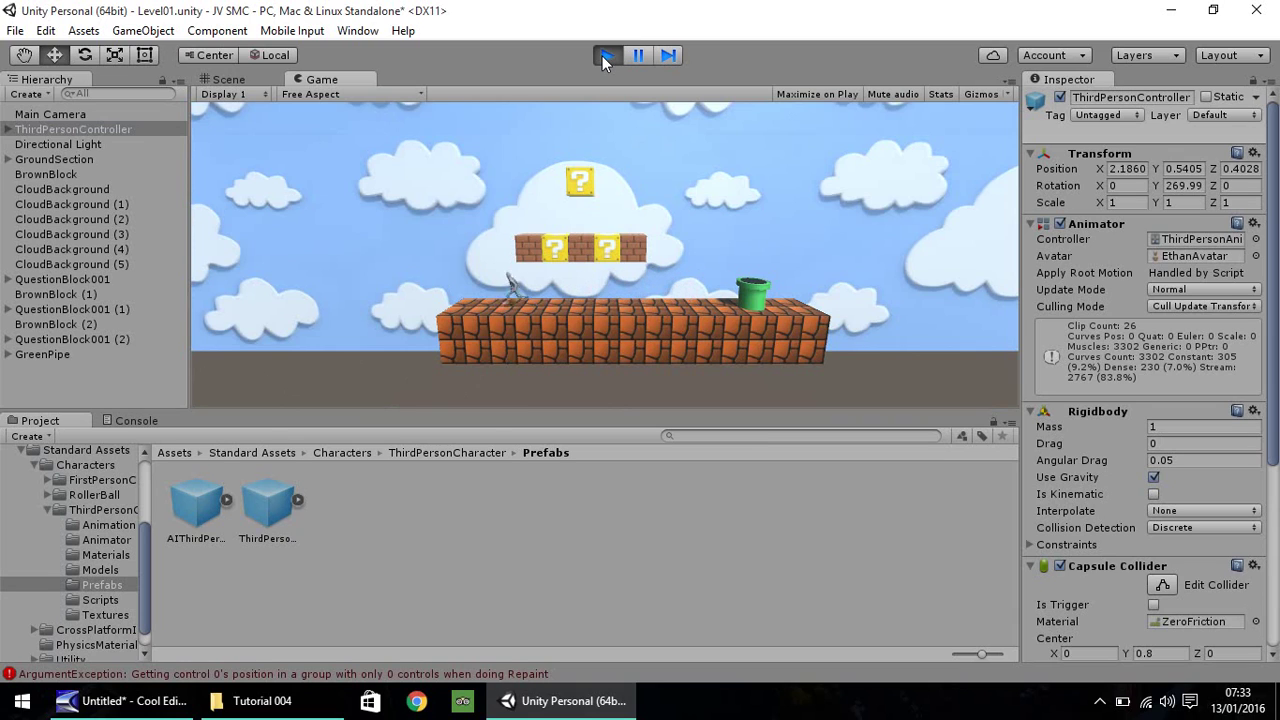
key("Down")
key("Right")
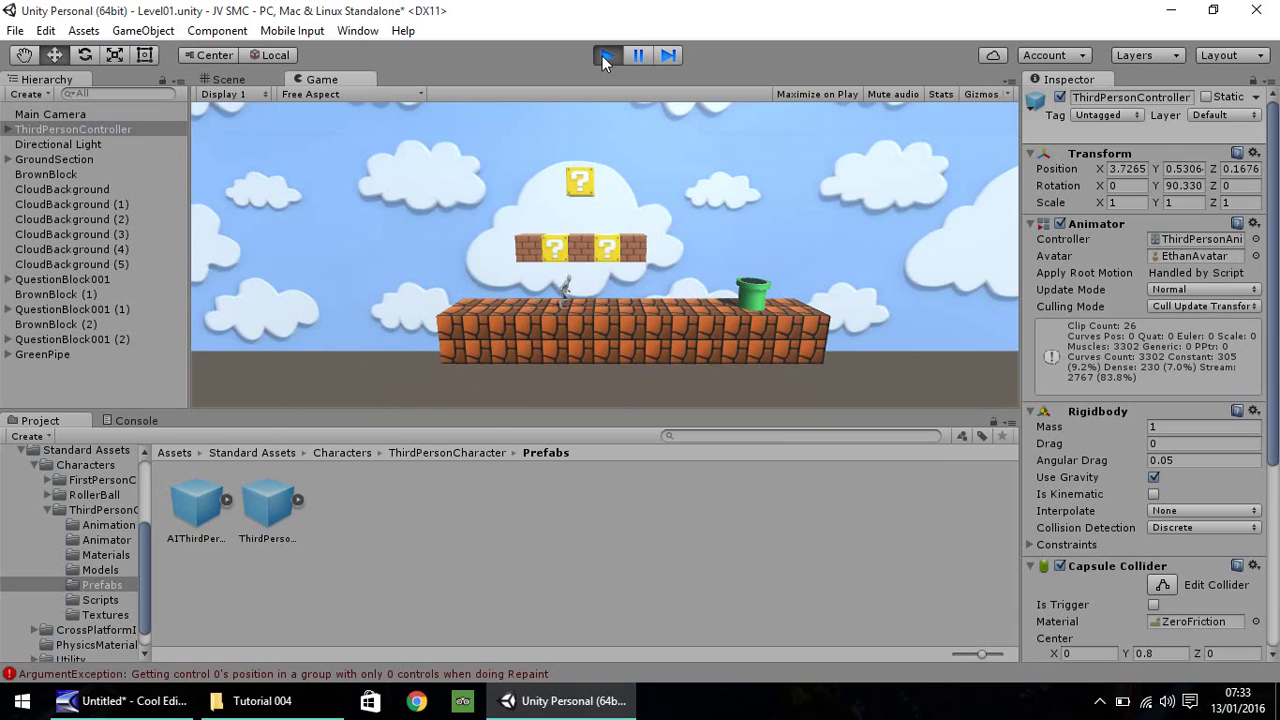
key("Right")
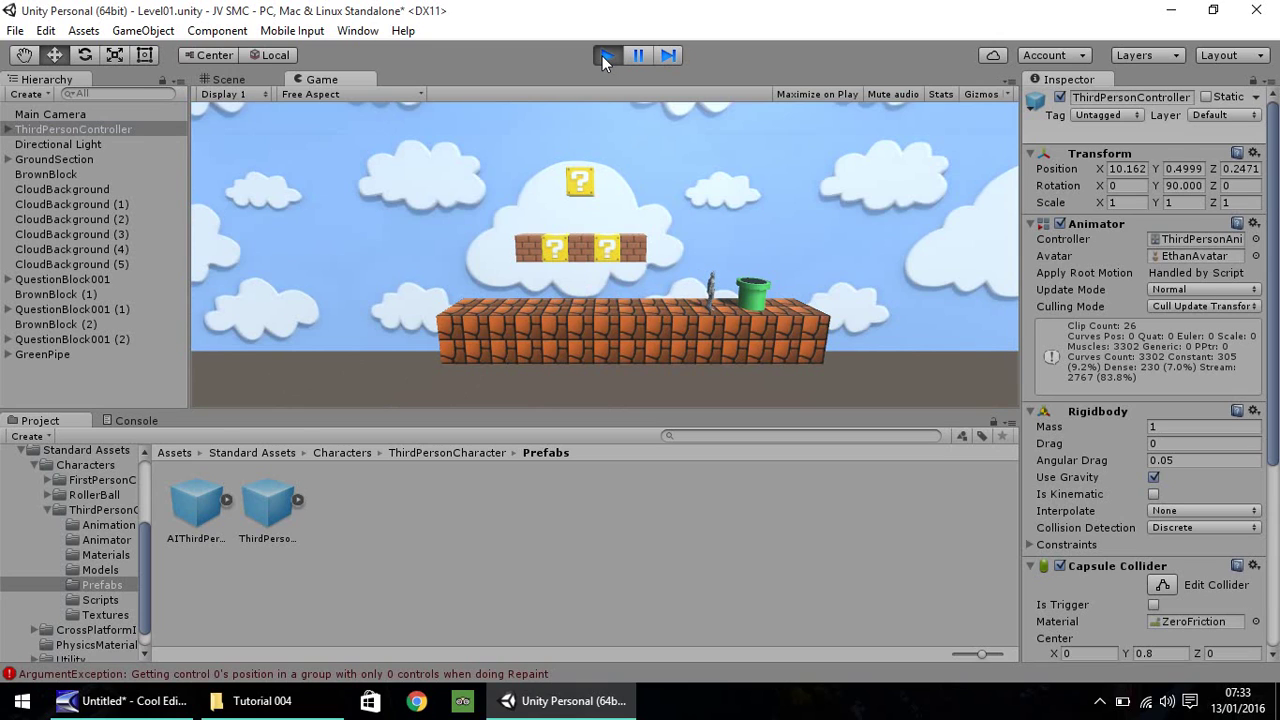
left_click(603, 55)
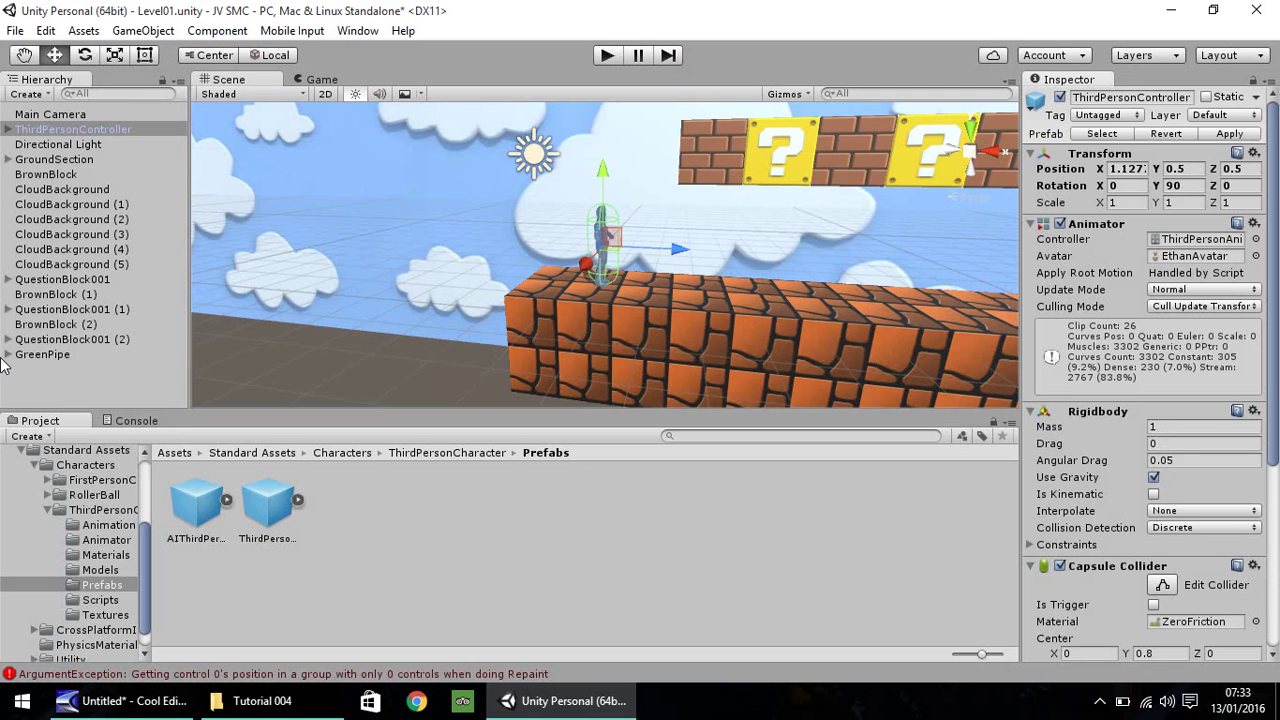
Collapse Standard Assets, then create a folder named 'Scripts' in the top-level Assets and open it
left_click_drag(145, 588, 146, 532)
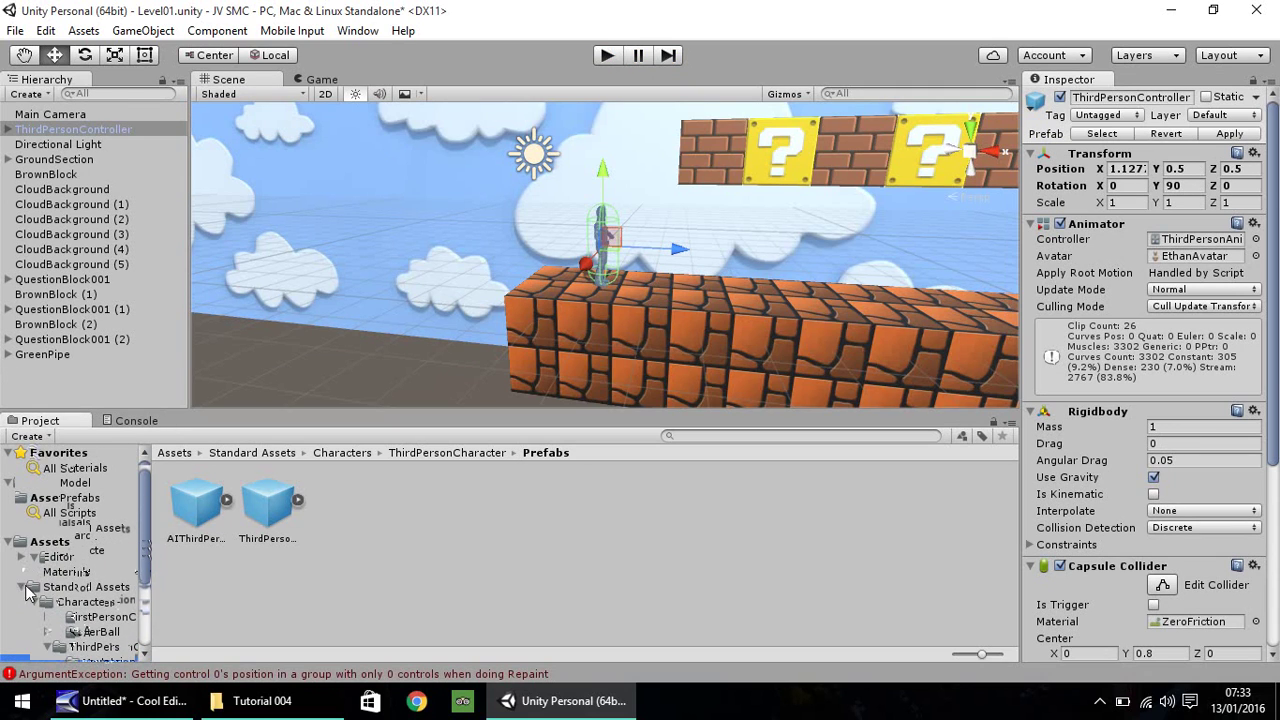
left_click(29, 590)
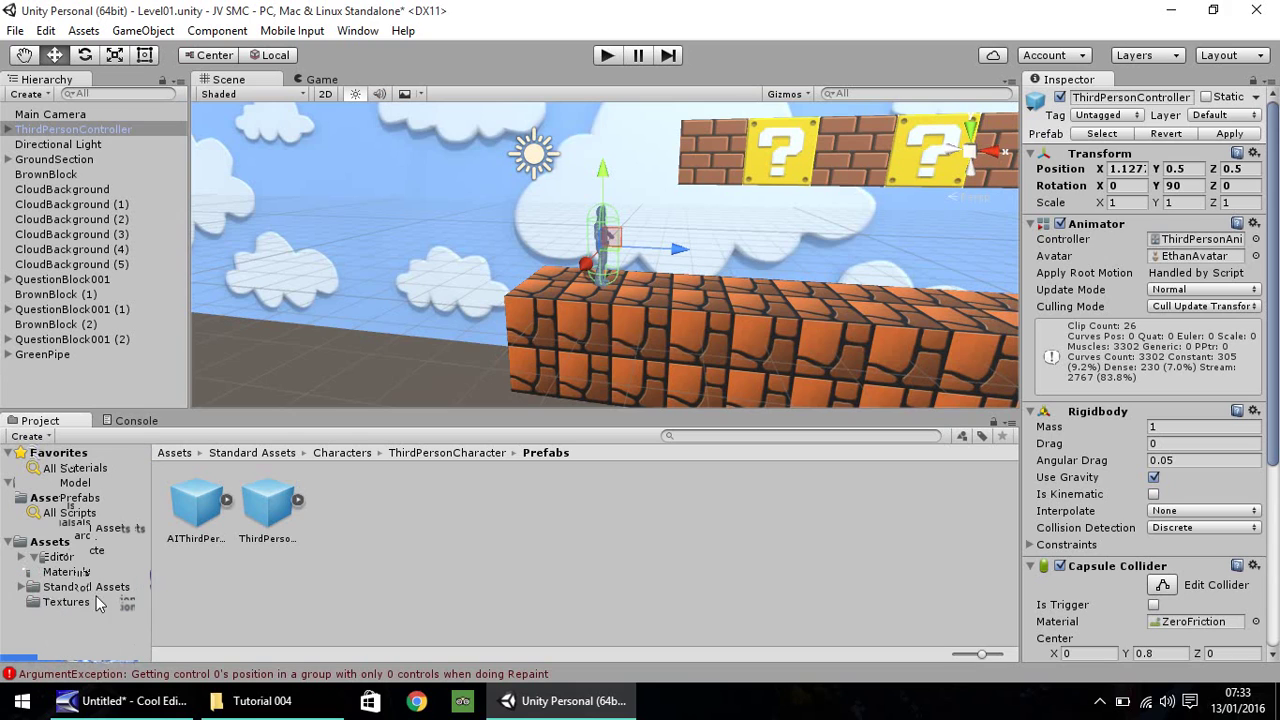
left_click(52, 542)
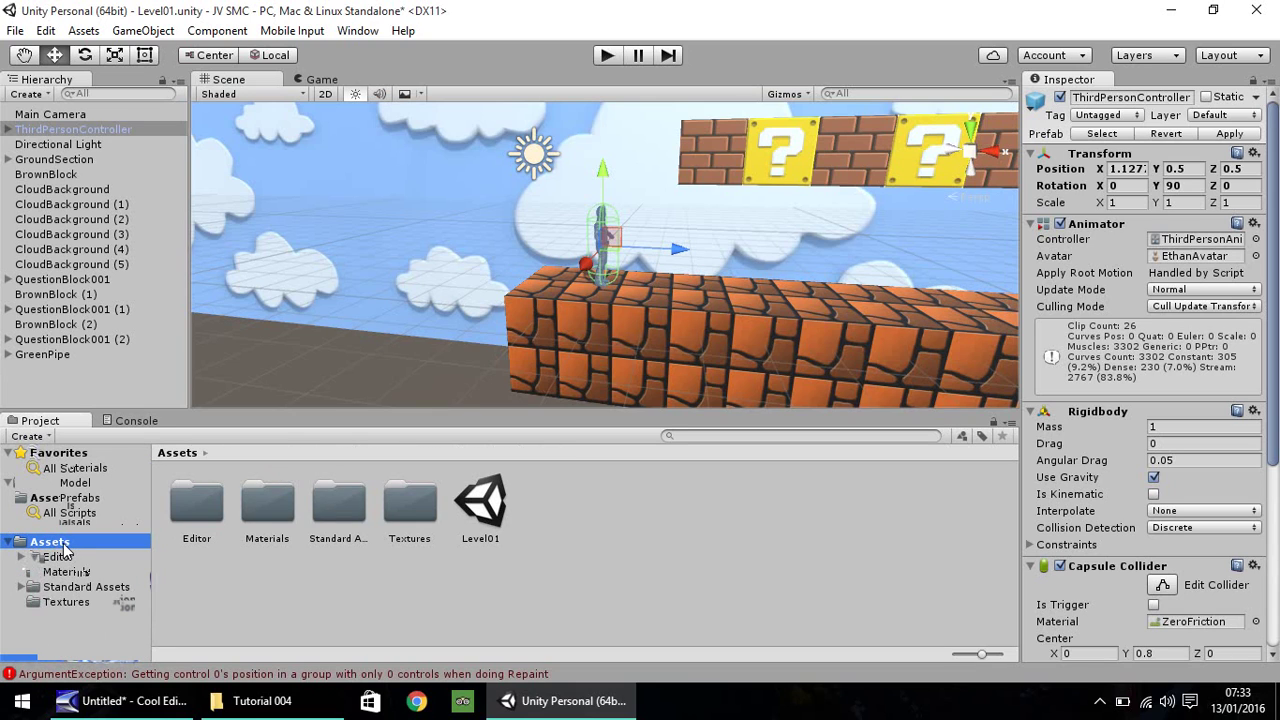
right_click(60, 545)
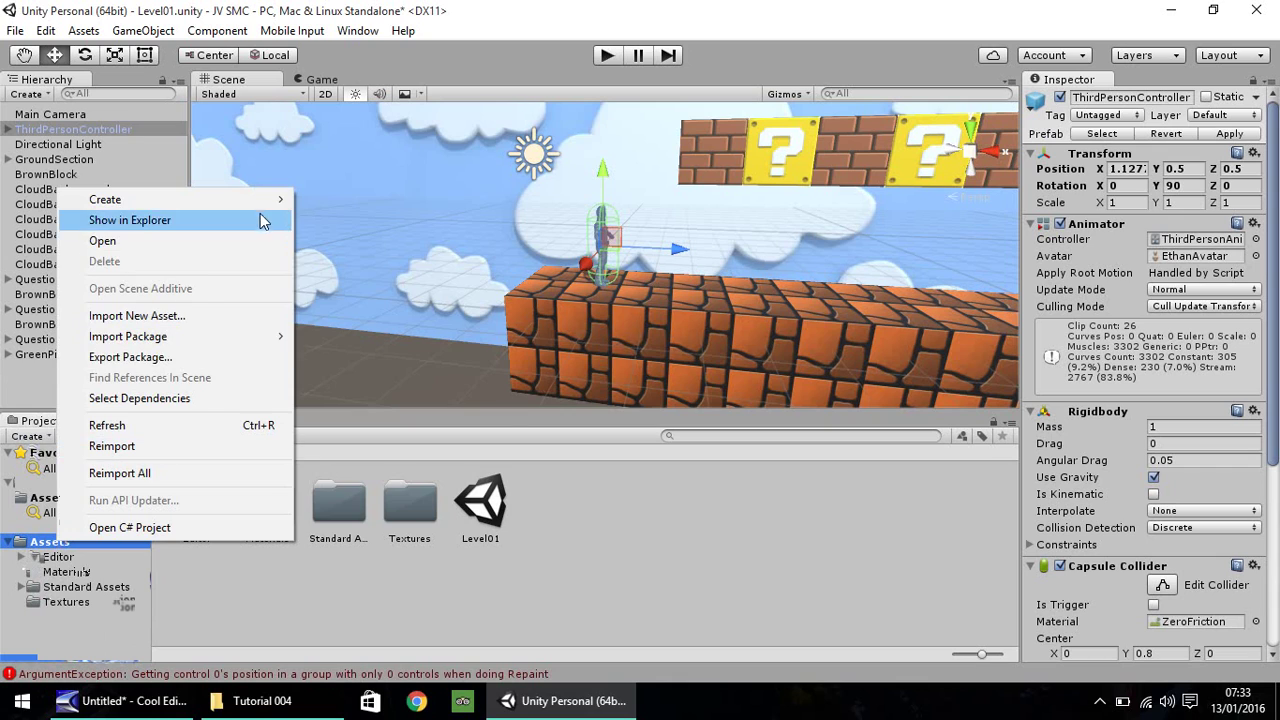
left_click(321, 199)
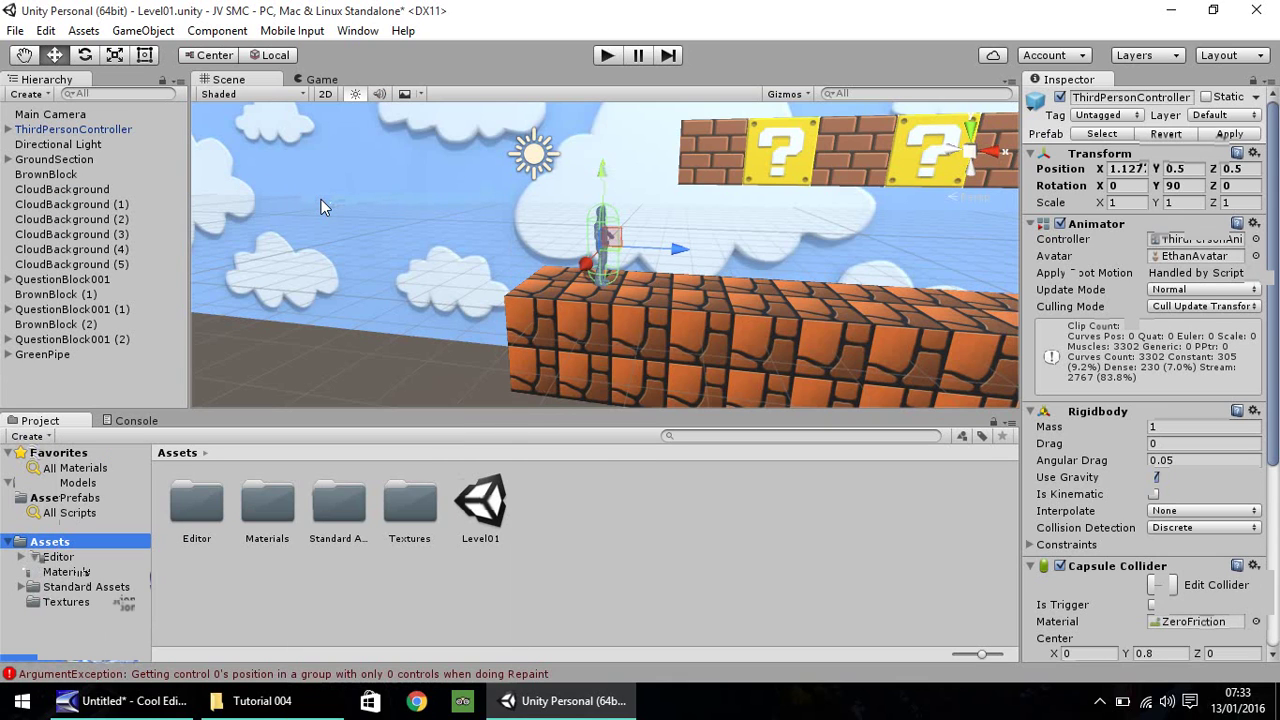
type("Scripts")
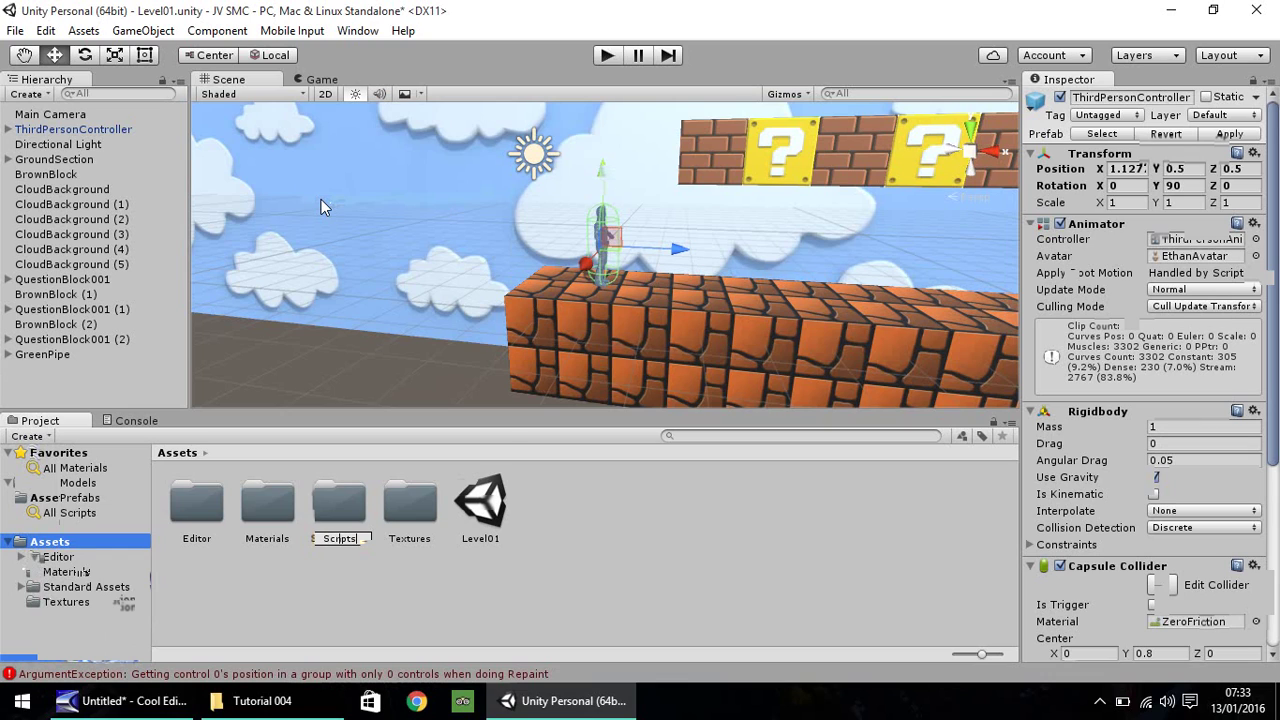
key("Return")
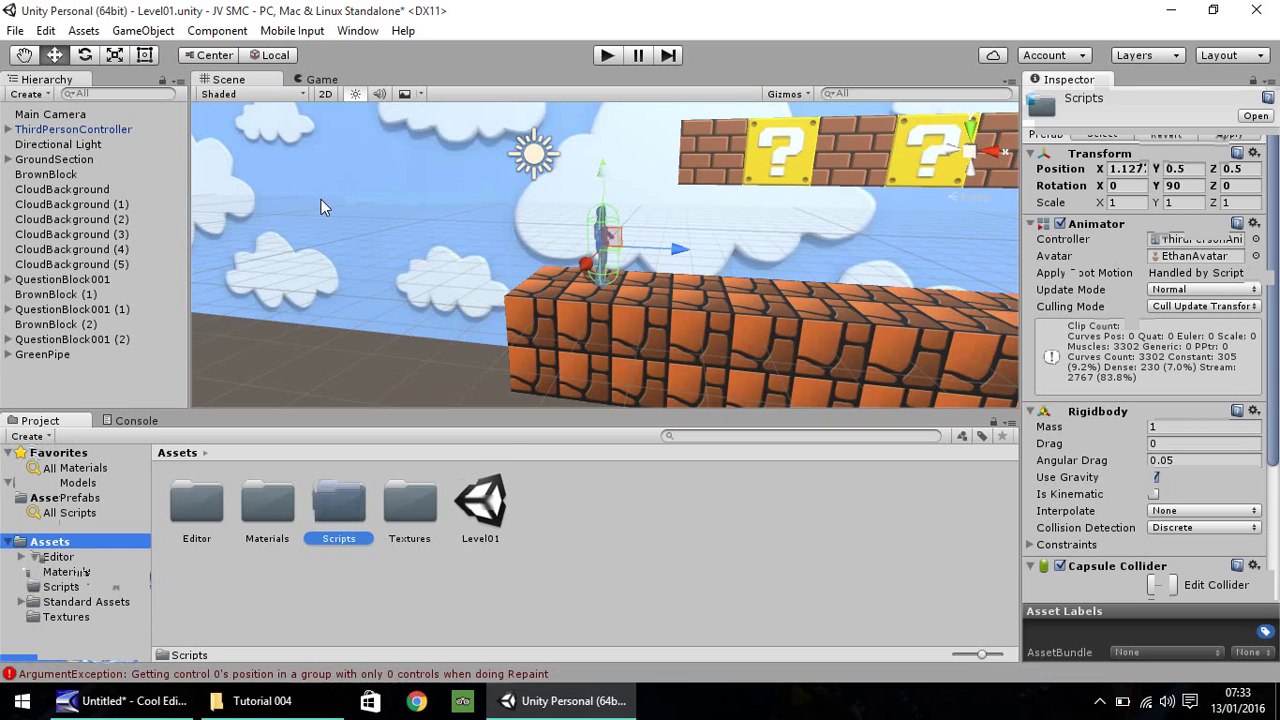
key("Return")
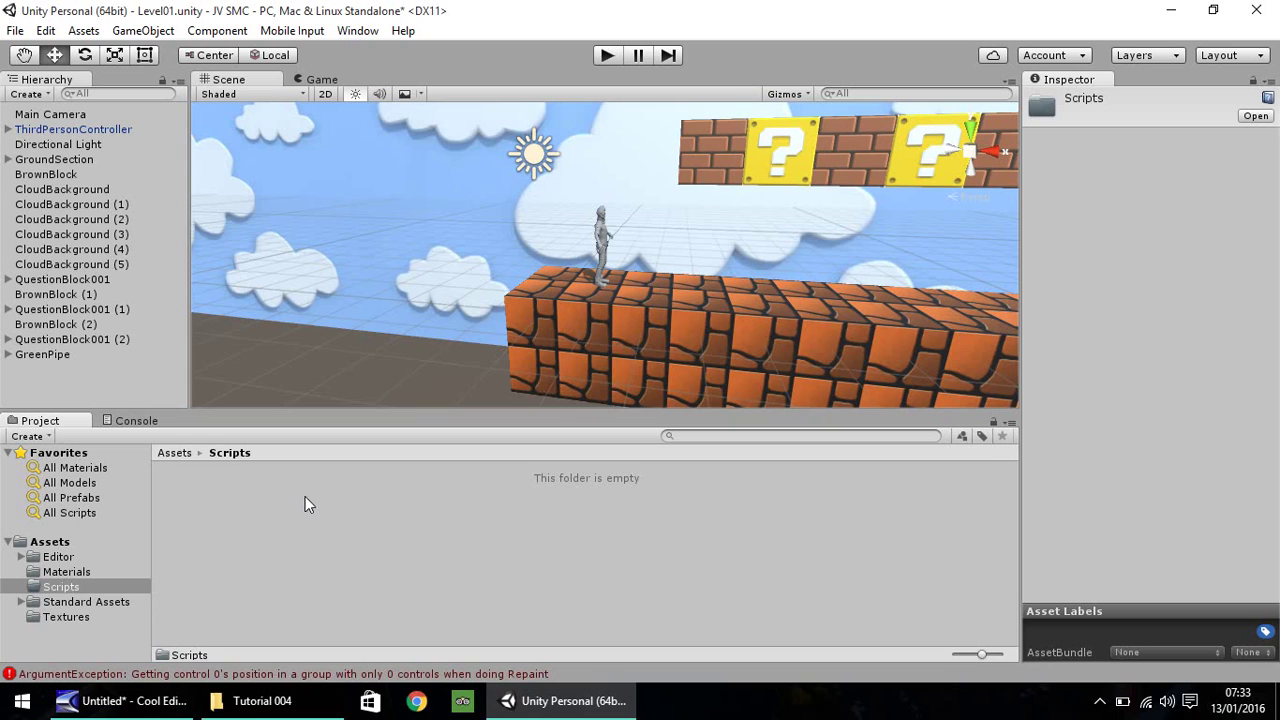
Create a JavaScript file in the Scripts folder and name it 'CameraFollow'
right_click(232, 506)
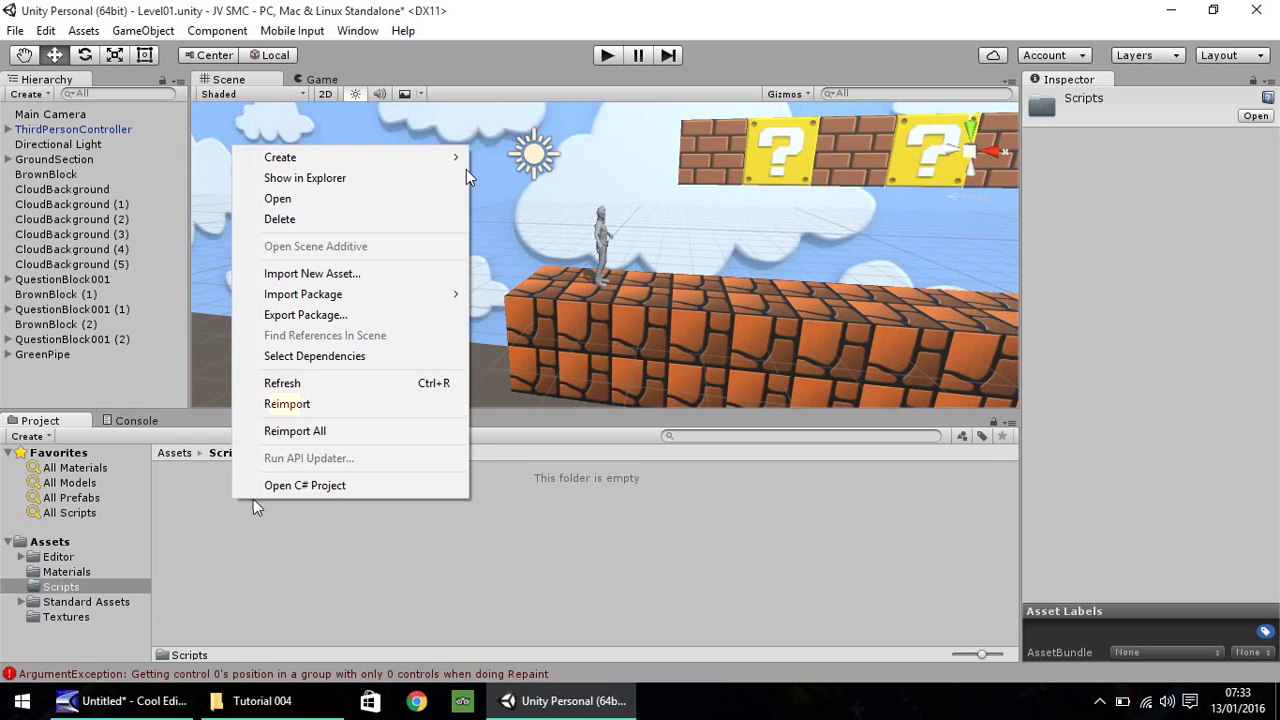
mouse_move(443, 157)
left_click(530, 203)
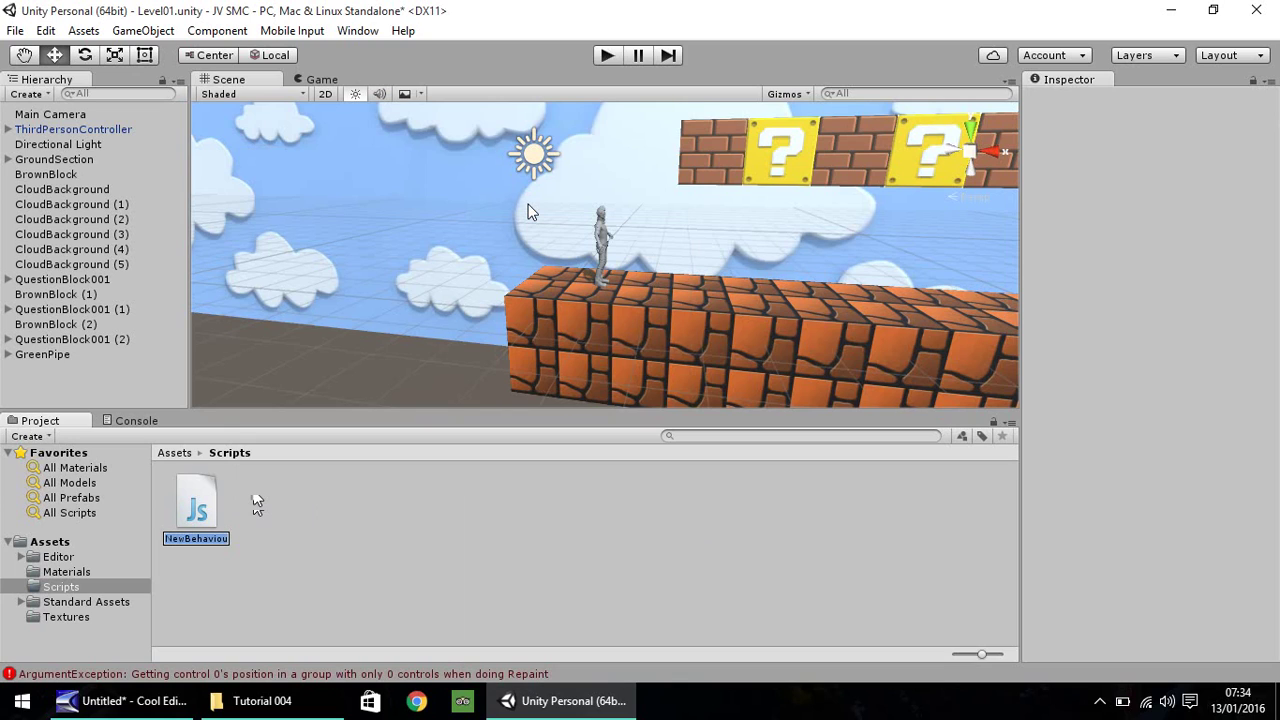
type("CameraFollow")
key("Return")
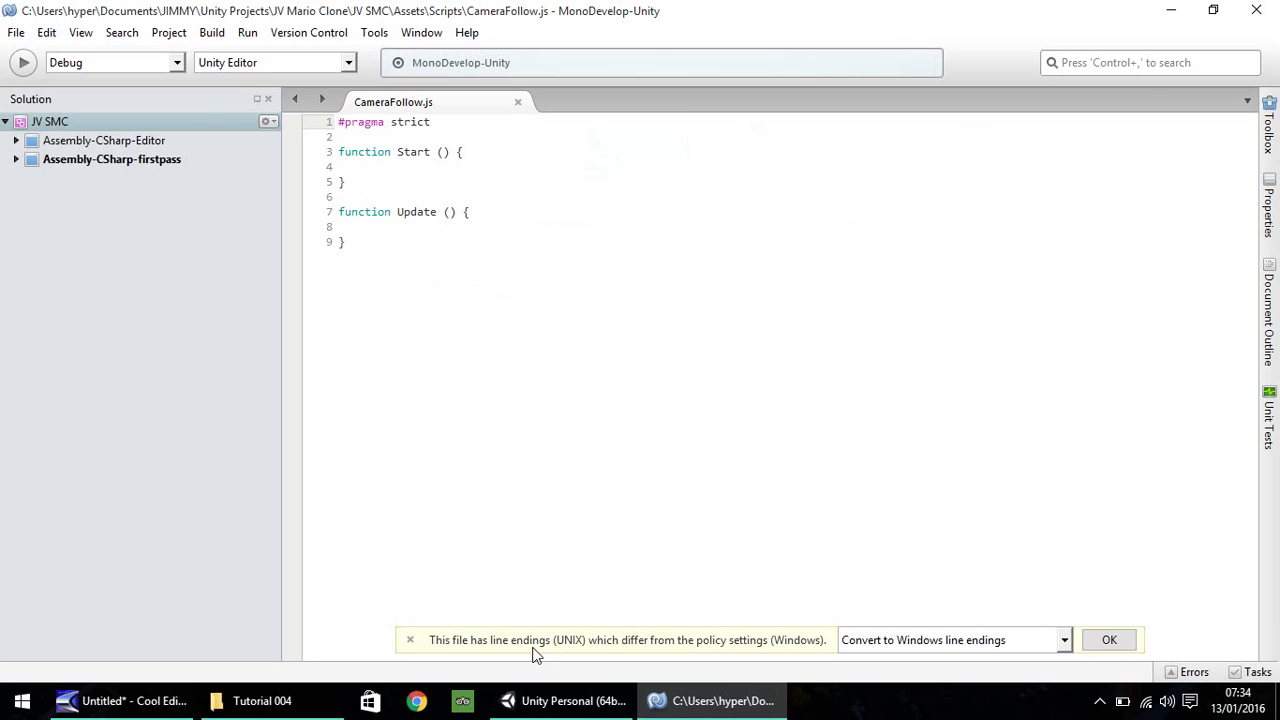
Set External Script Editor to MonoDevelop (built-in) under Preferences > External Tools, then close Preferences
left_click(543, 701)
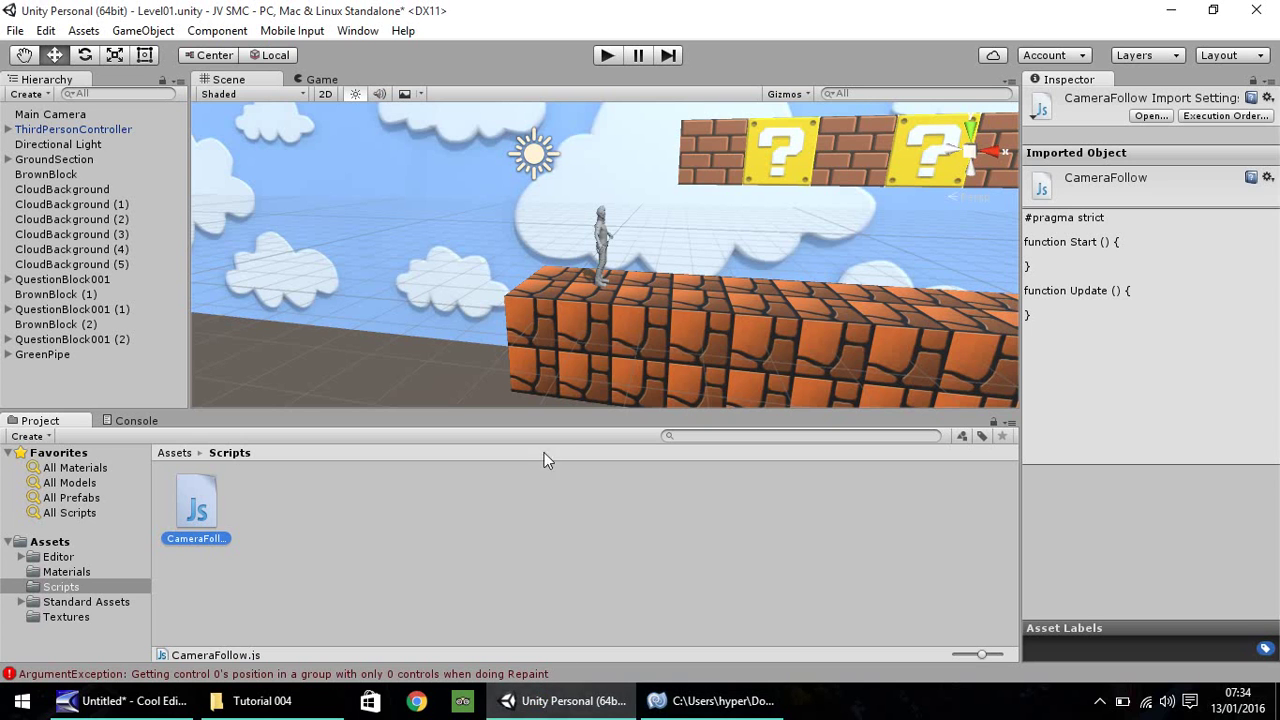
left_click(46, 31)
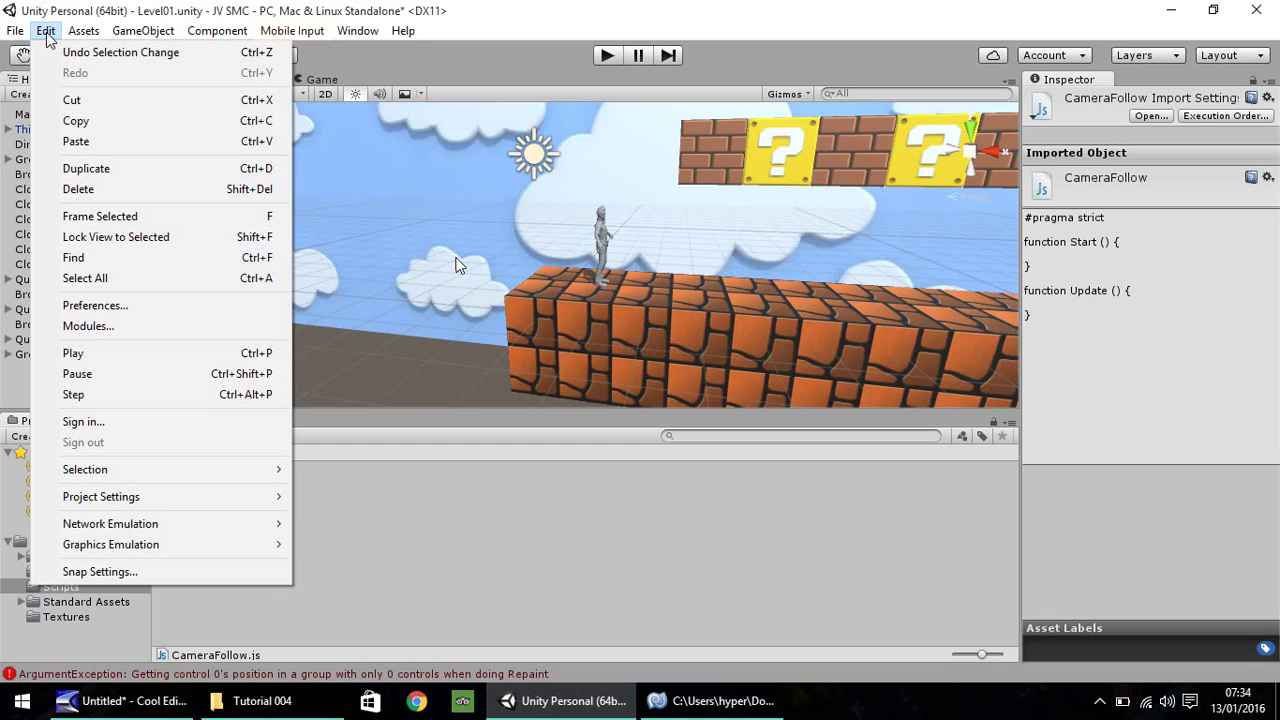
left_click(100, 305)
left_click(145, 178)
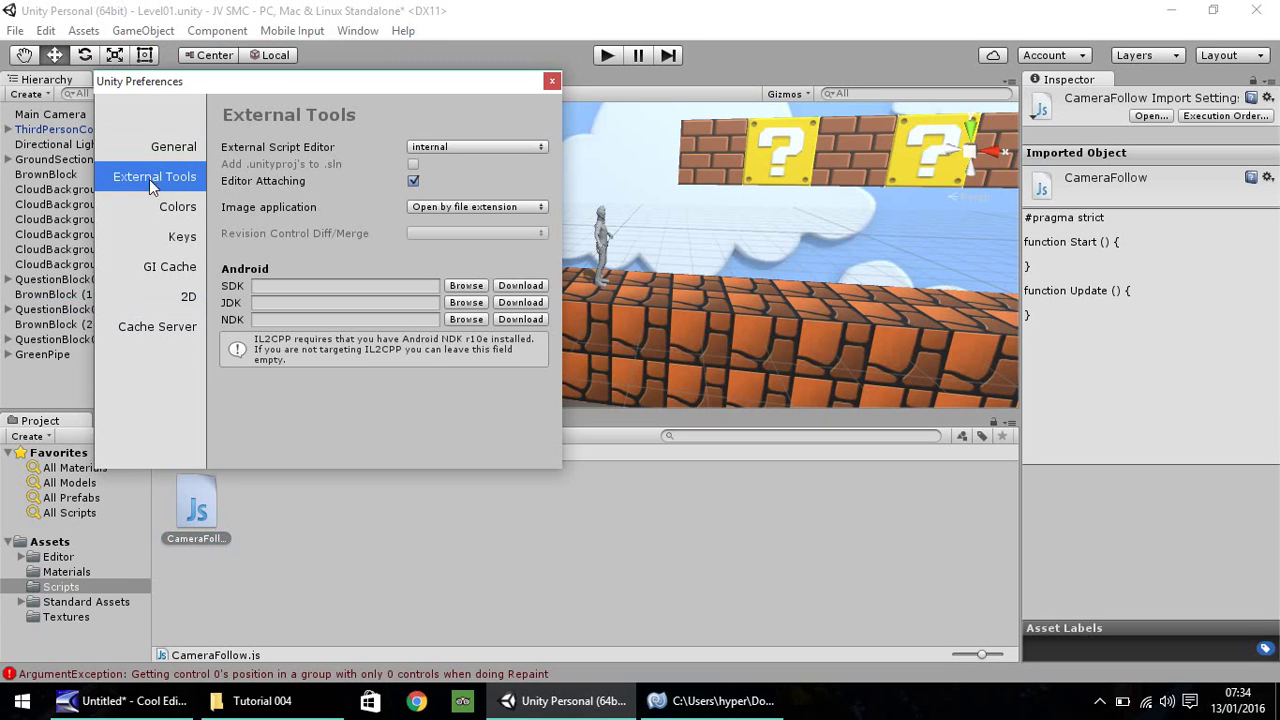
left_click(534, 148)
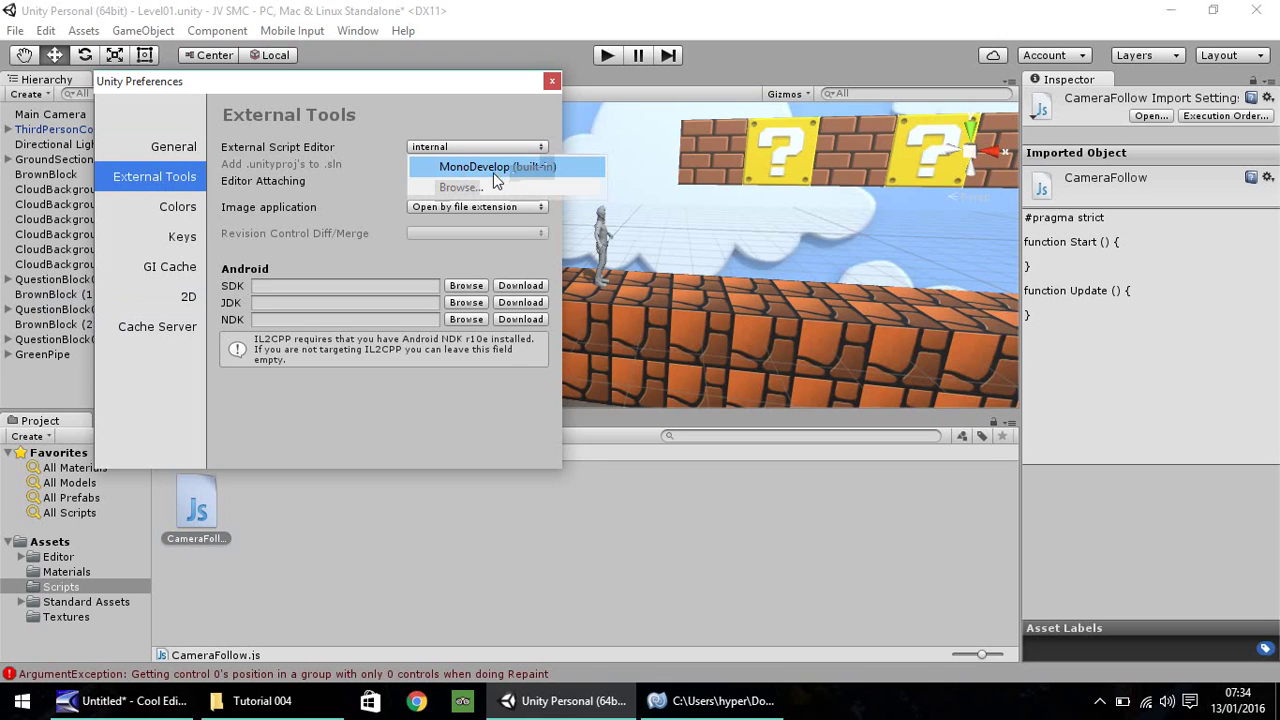
left_click(495, 168)
left_click(551, 81)
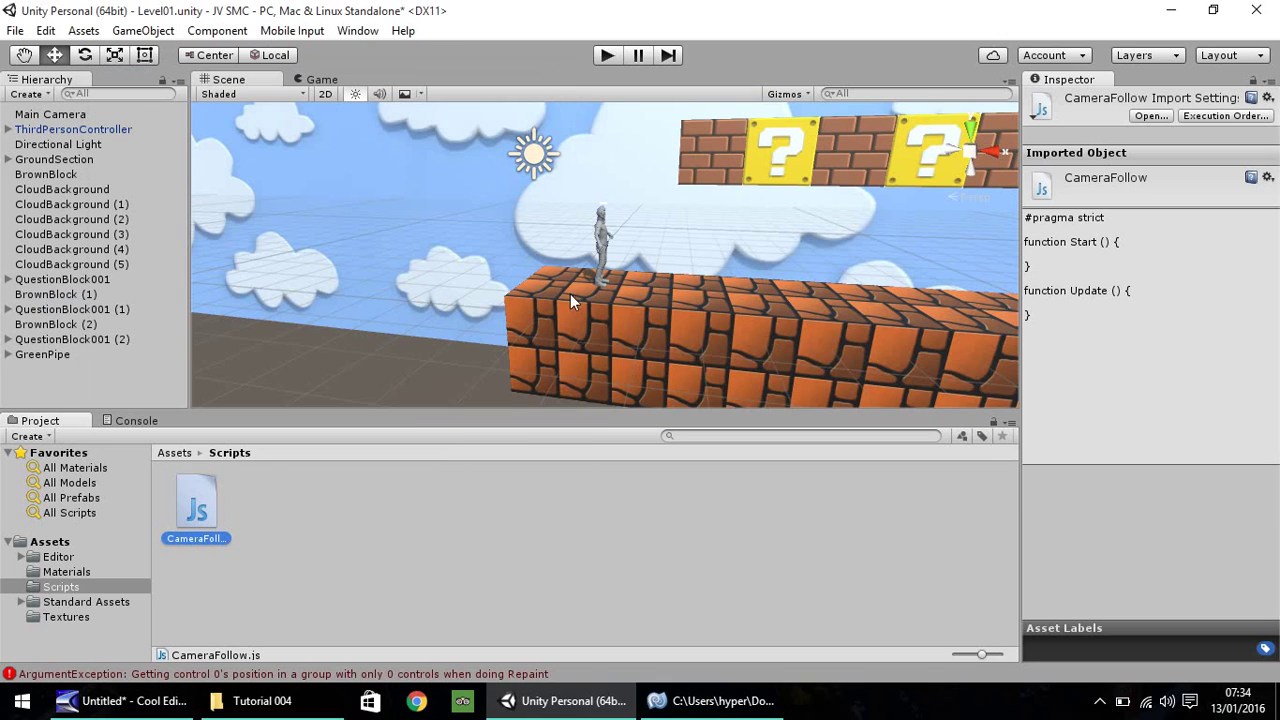
Select and delete the default Start and Update code in CameraFollow.js
left_click(680, 698)
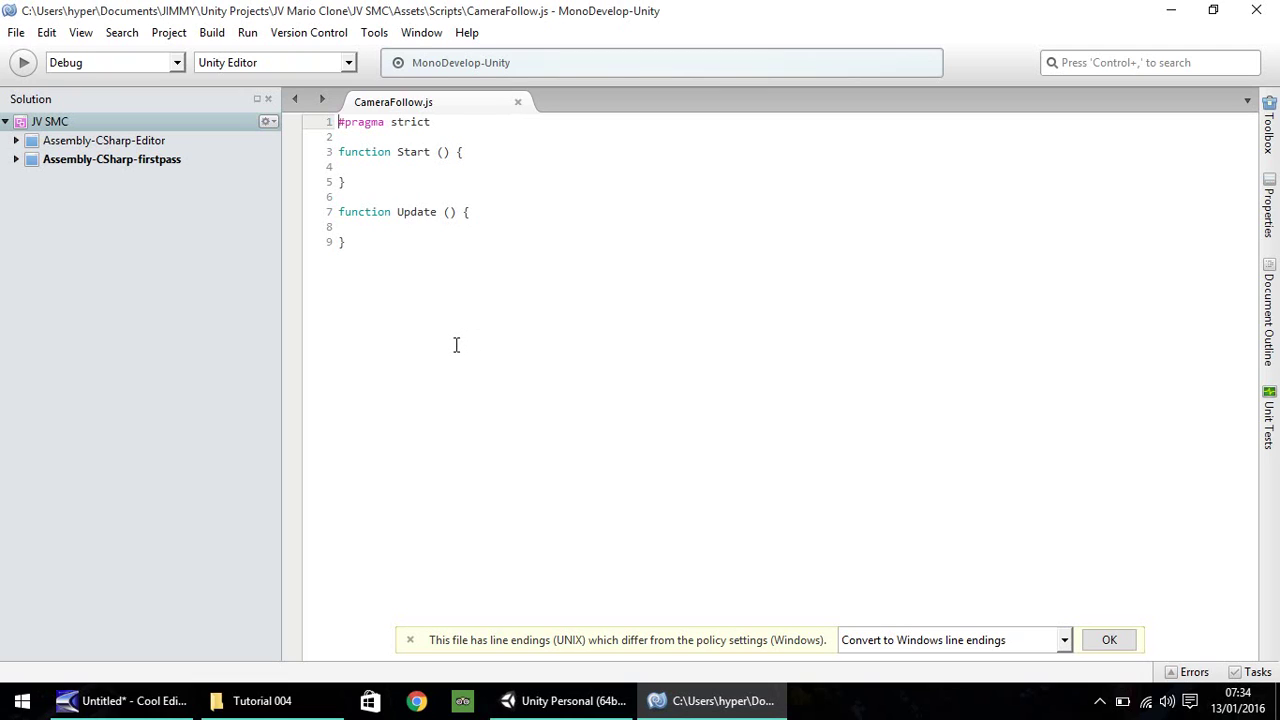
left_click_drag(451, 346, 296, 118)
key("Delete")
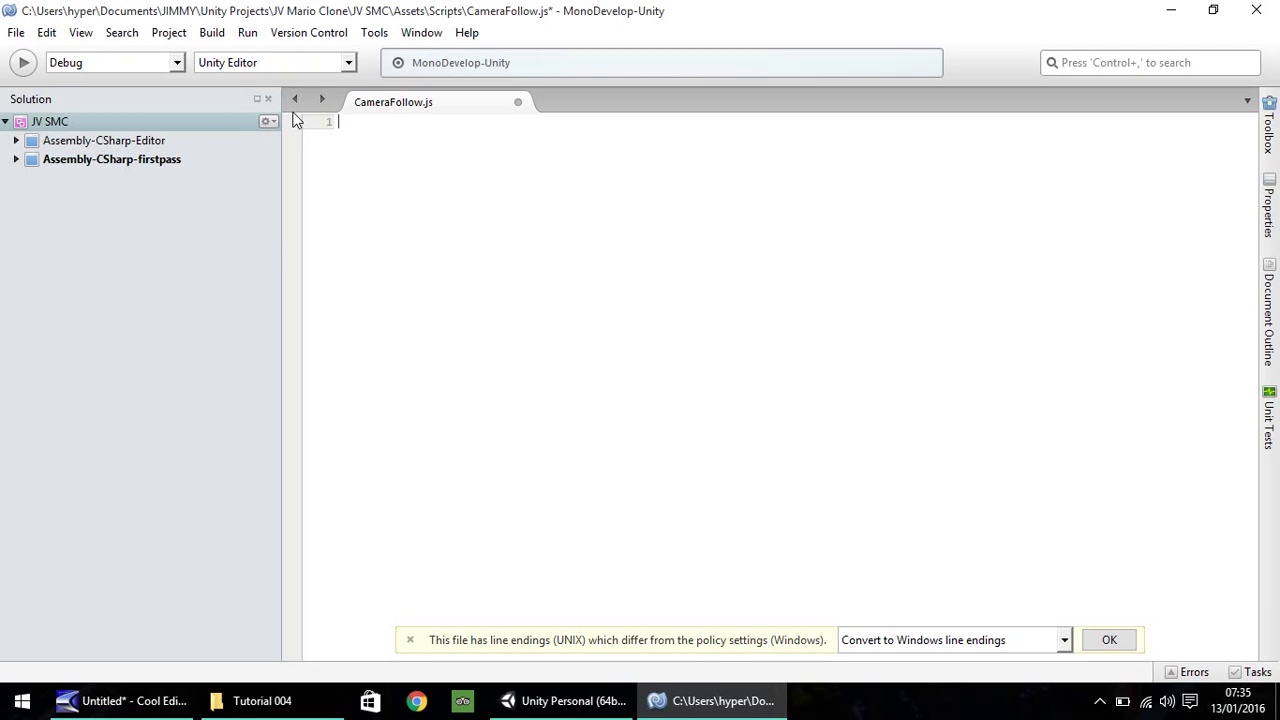
Write 'var Player : Transform;' and 'var DistanceFromPlayer : float = 5;' on the first two lines
type("vat")
key("BackSpace")
key("BackSpace")
type("r")
type("Player : Transform;")
key("Return")
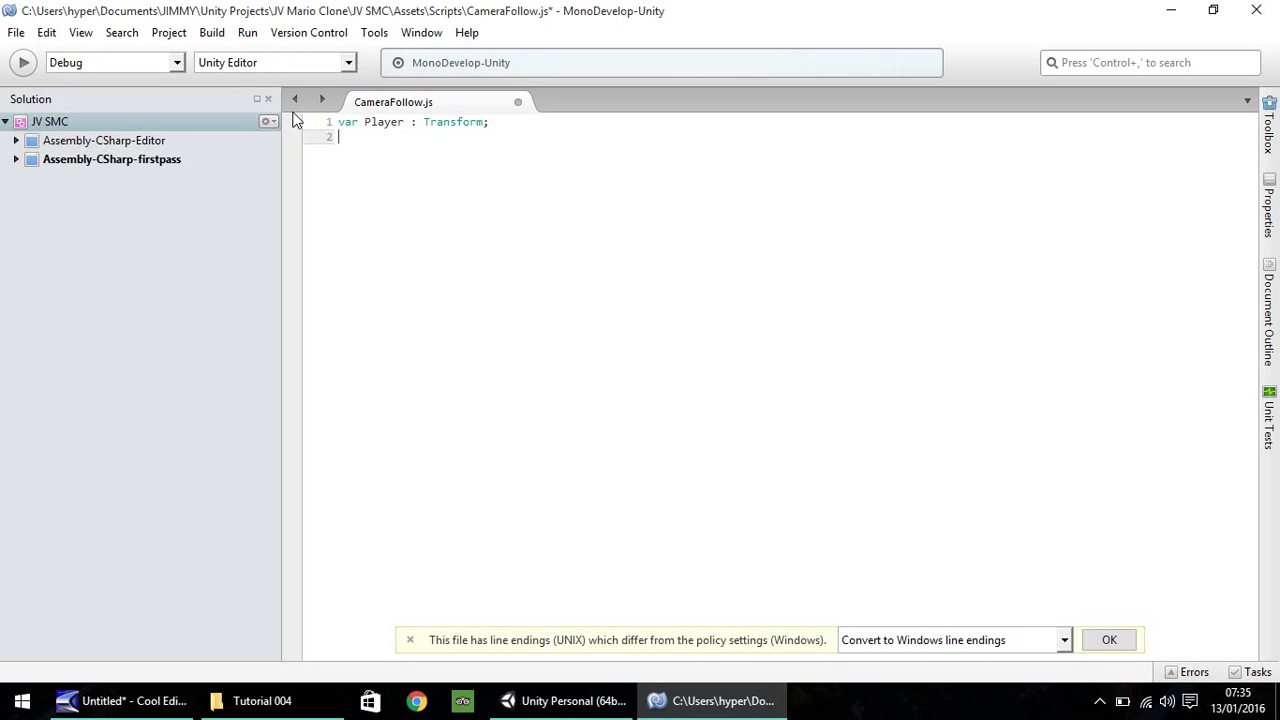
type("var")
type("DistanceFromPlayer")
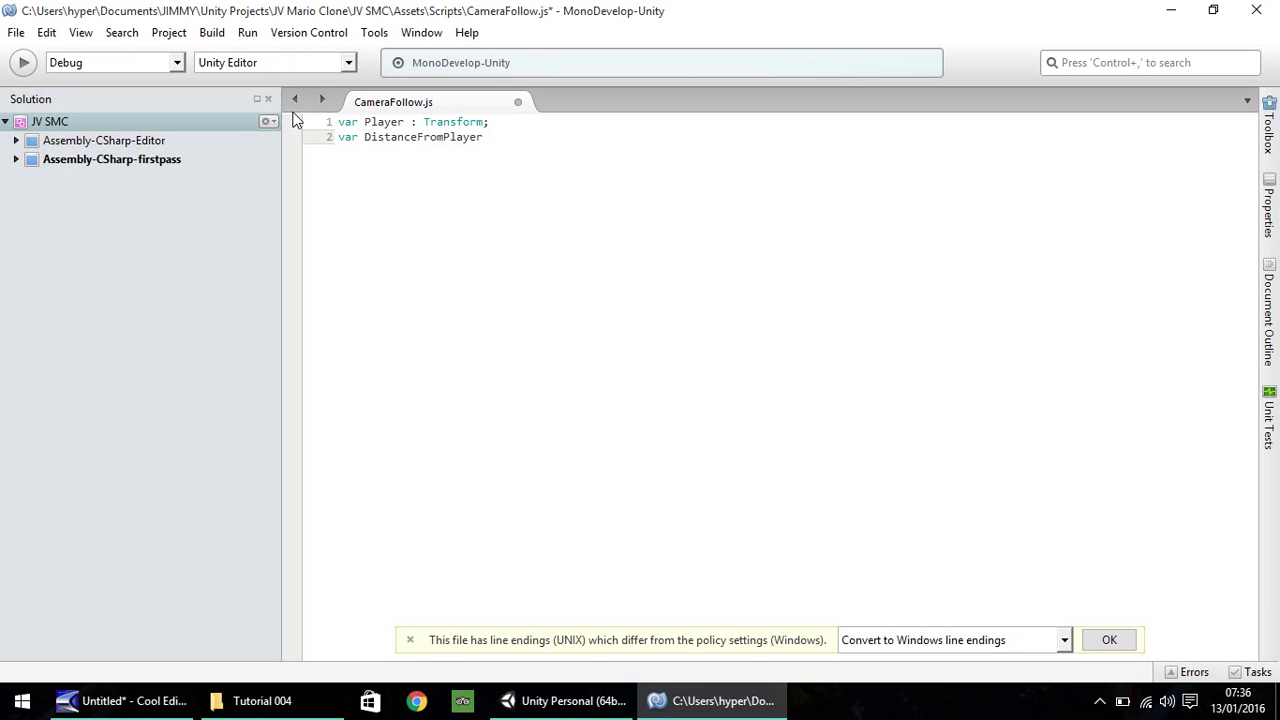
type(" :")
type("float")
type("= 5;")
key("Return")
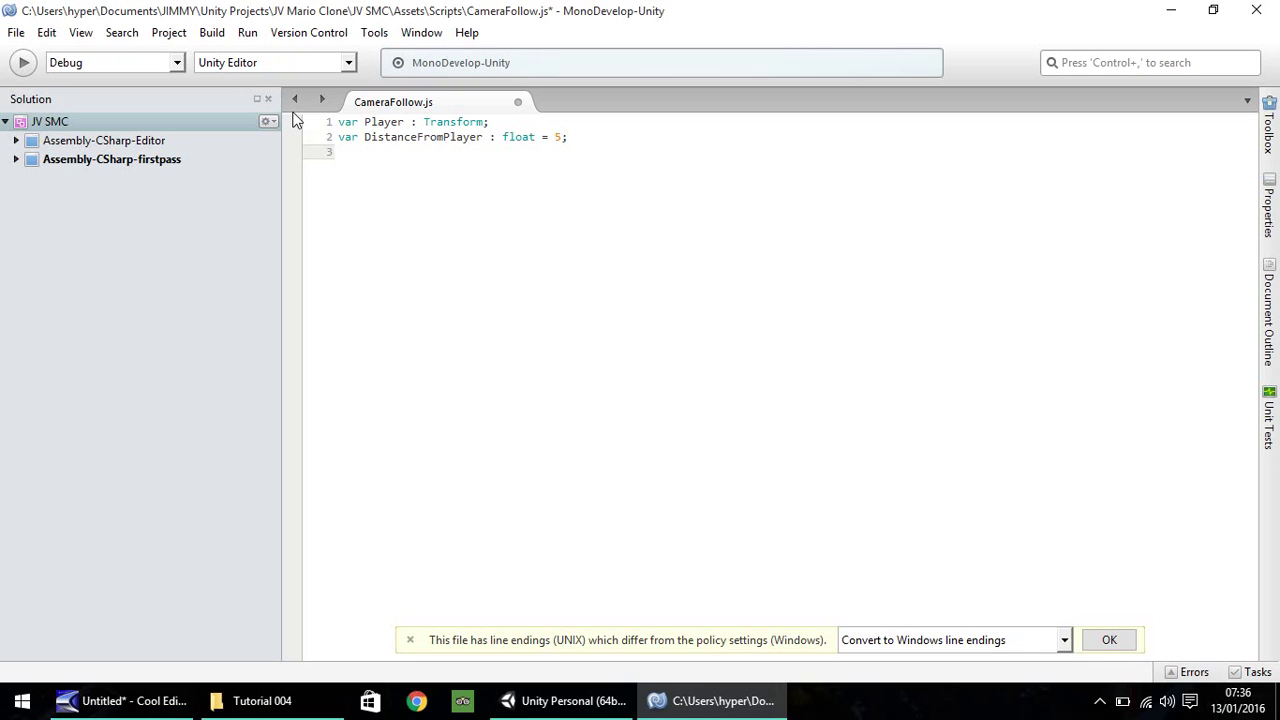
Add 'var StaticCameraY : float = 3;' on line 3, followed by a blank line
type("var")
type("StaticCameraY : float = 3;")
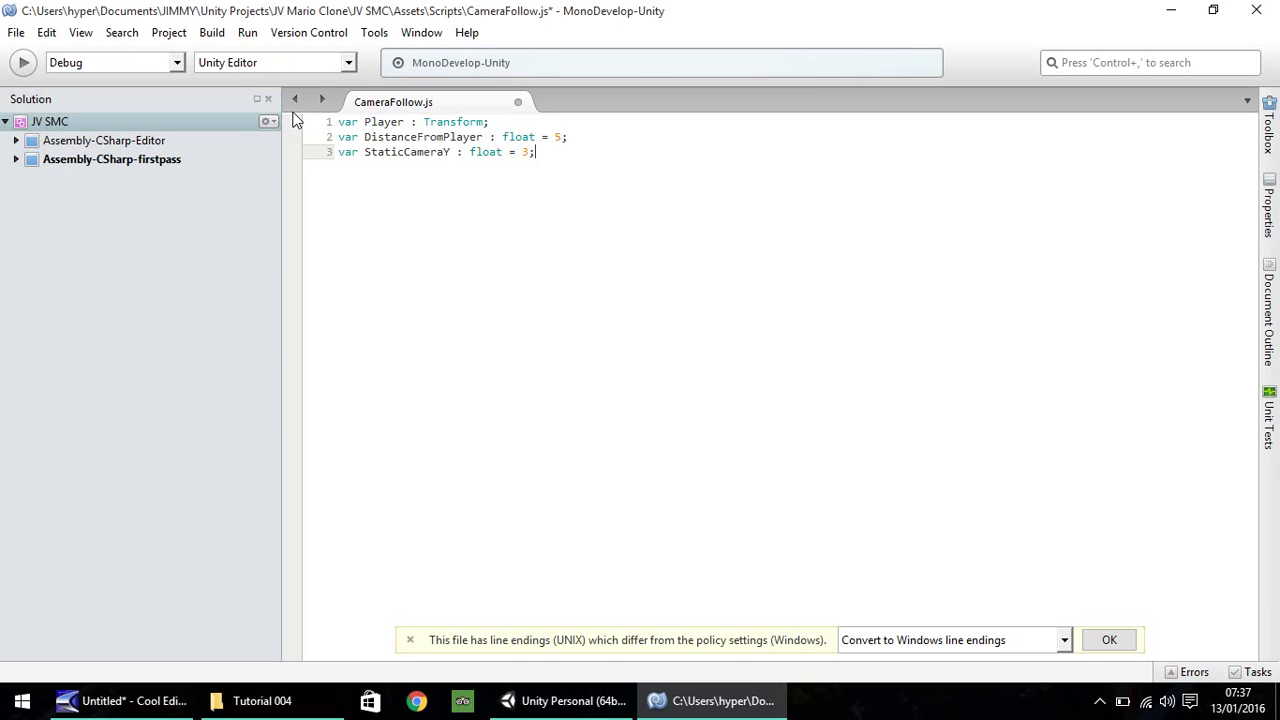
key("Return")
key("Return")
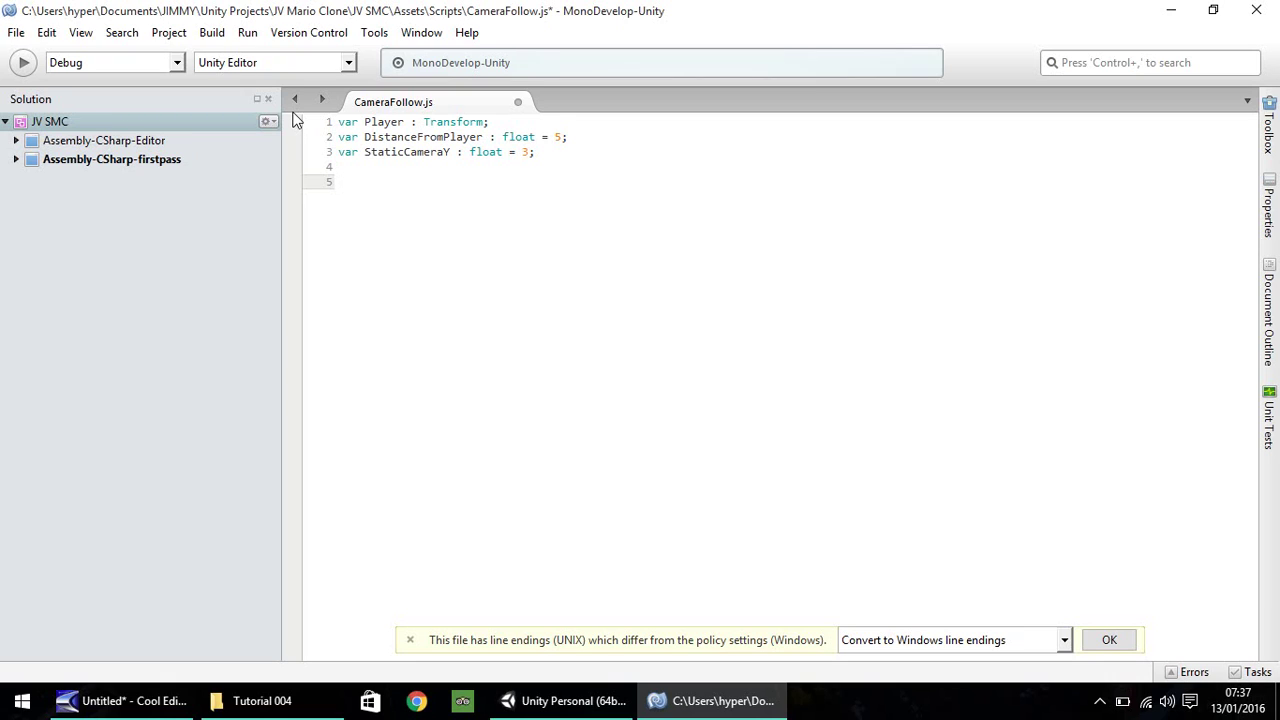
Write 'function Update () {' with z = Player.position.z - DistanceFromPlayer and x = Player.position.x lines
type("function Update () {")
key("Return")
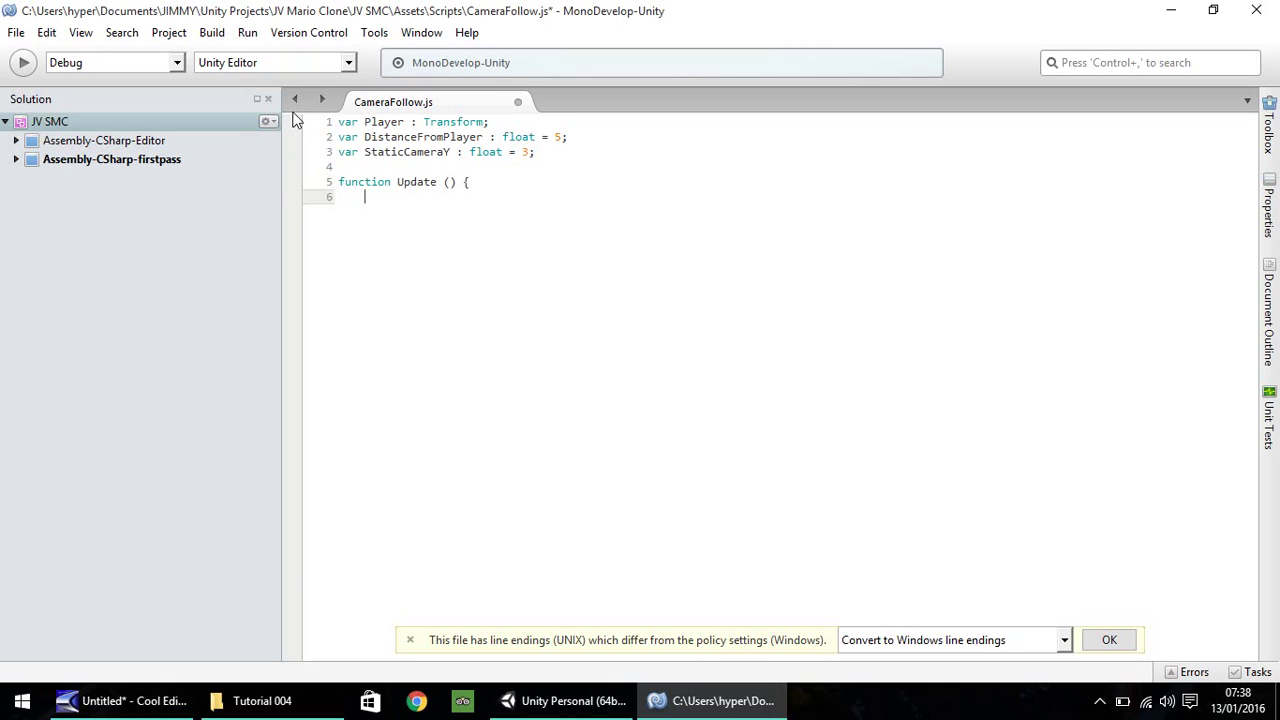
type("transform.position.z = Pl")
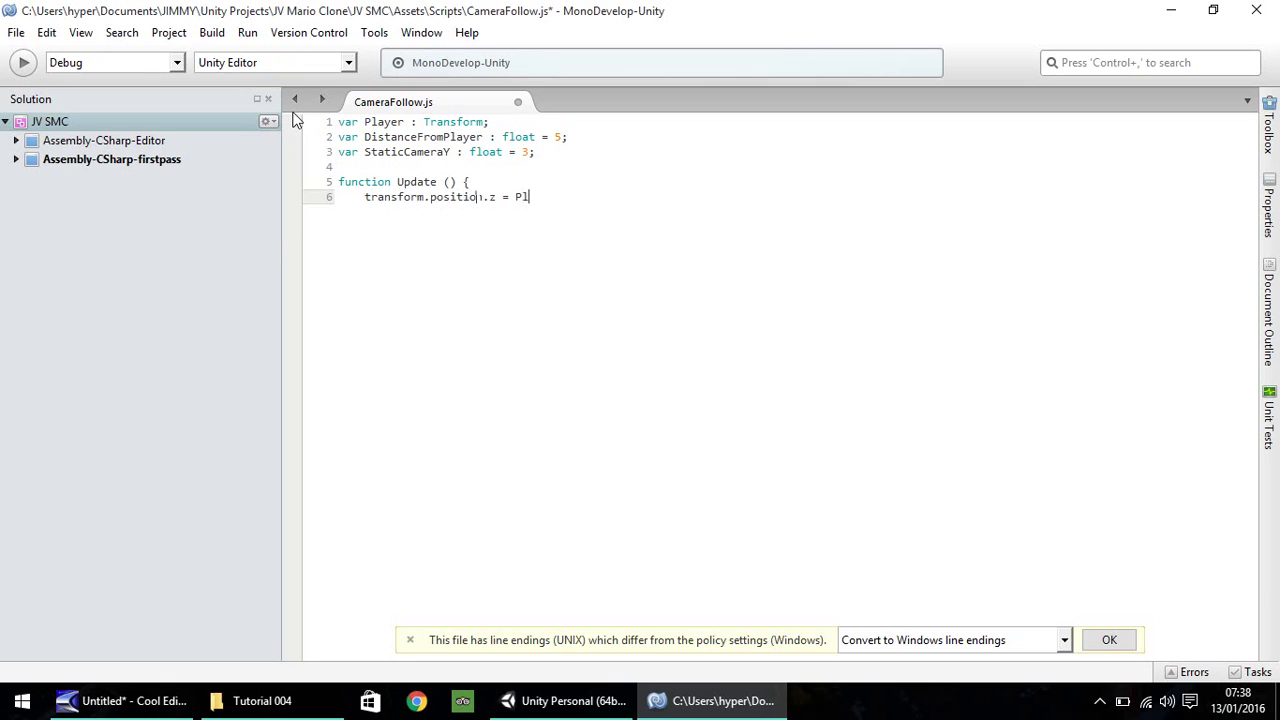
type("ayer.position.z - Distance")
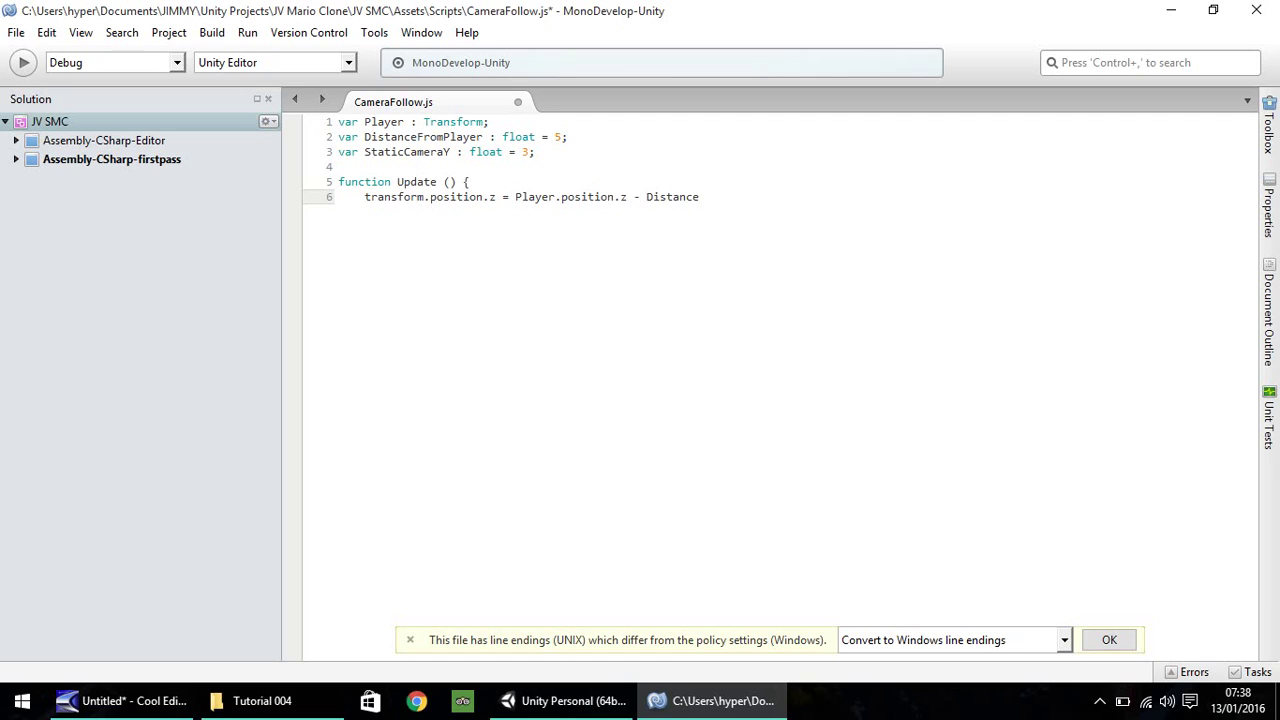
type("FromPlayer;")
key("Return")
type("trans")
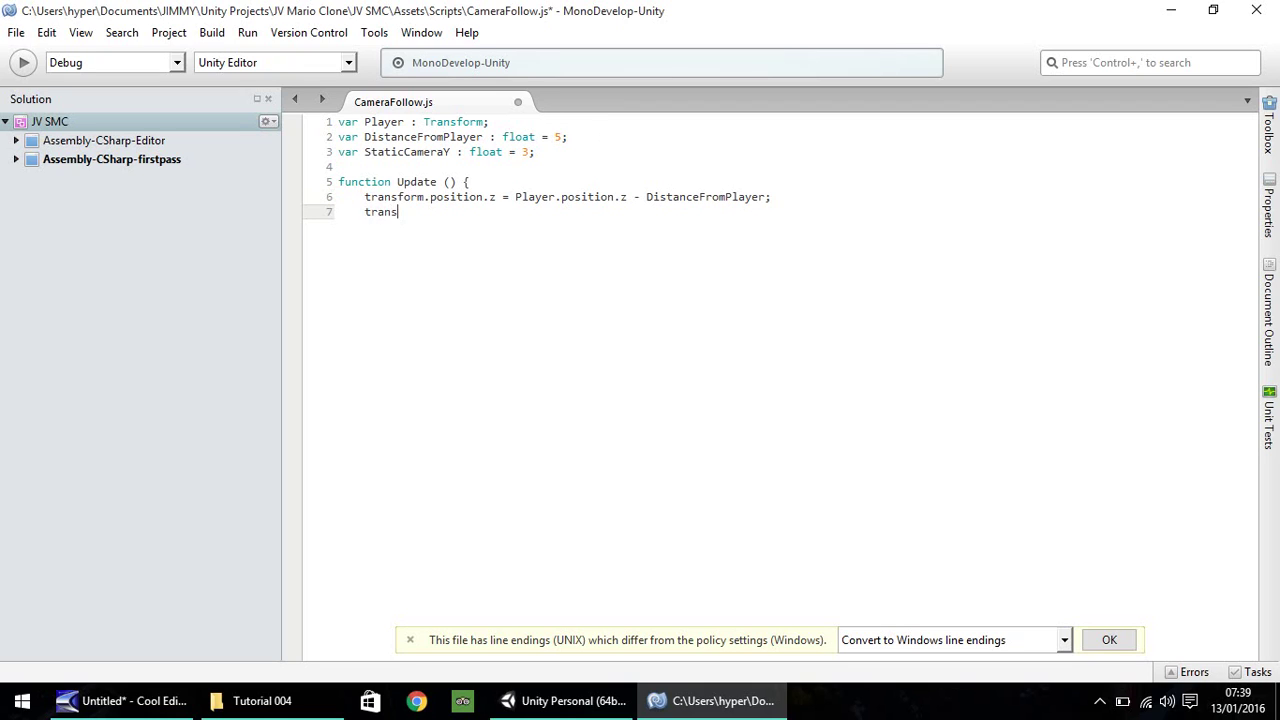
type("form.position.x = Player.position.x;")
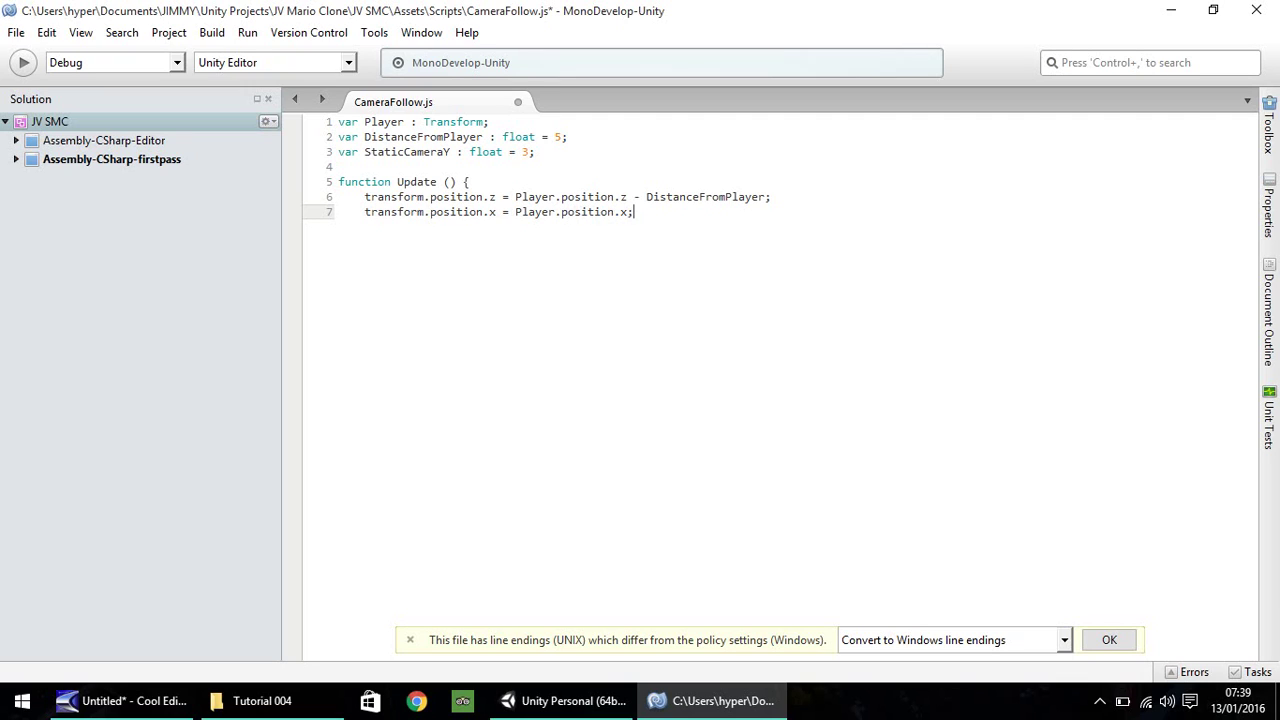
key("Return")
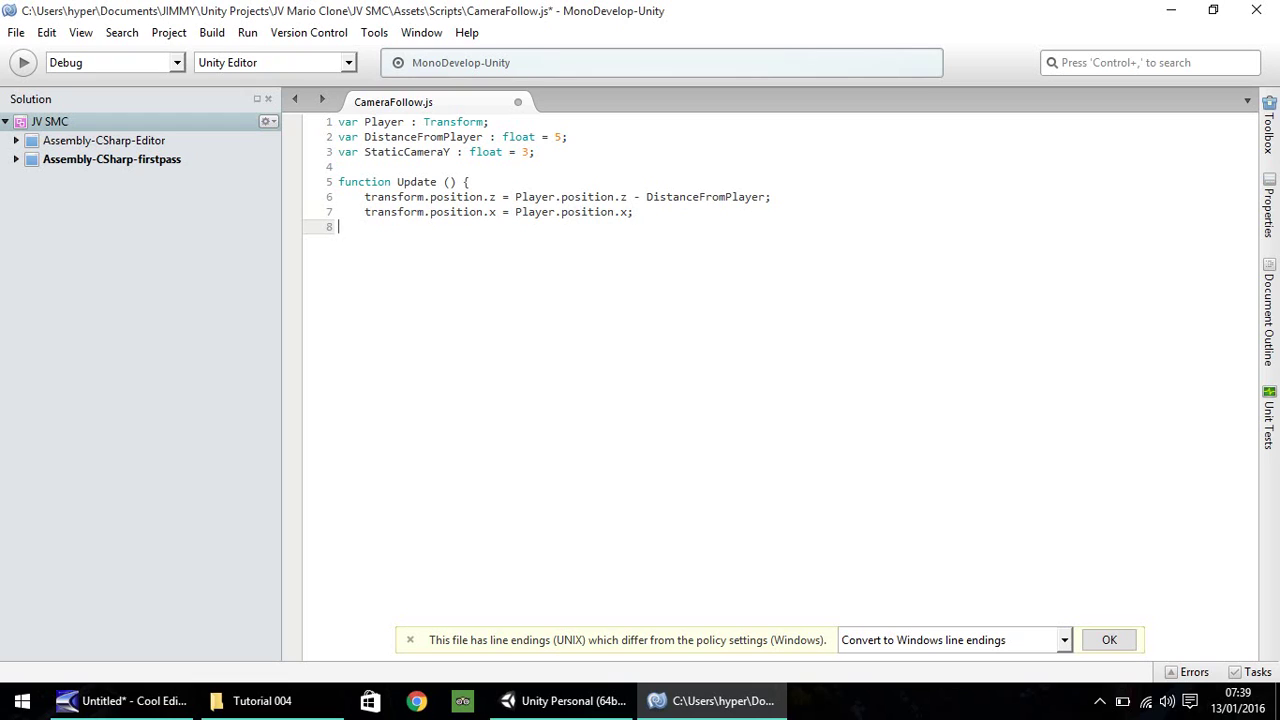
Close Update, add a LateUpdate setting the main camera's position.y to StaticCameraY, and save with Ctrl+S
type("}")
key("Return")
key("Return")
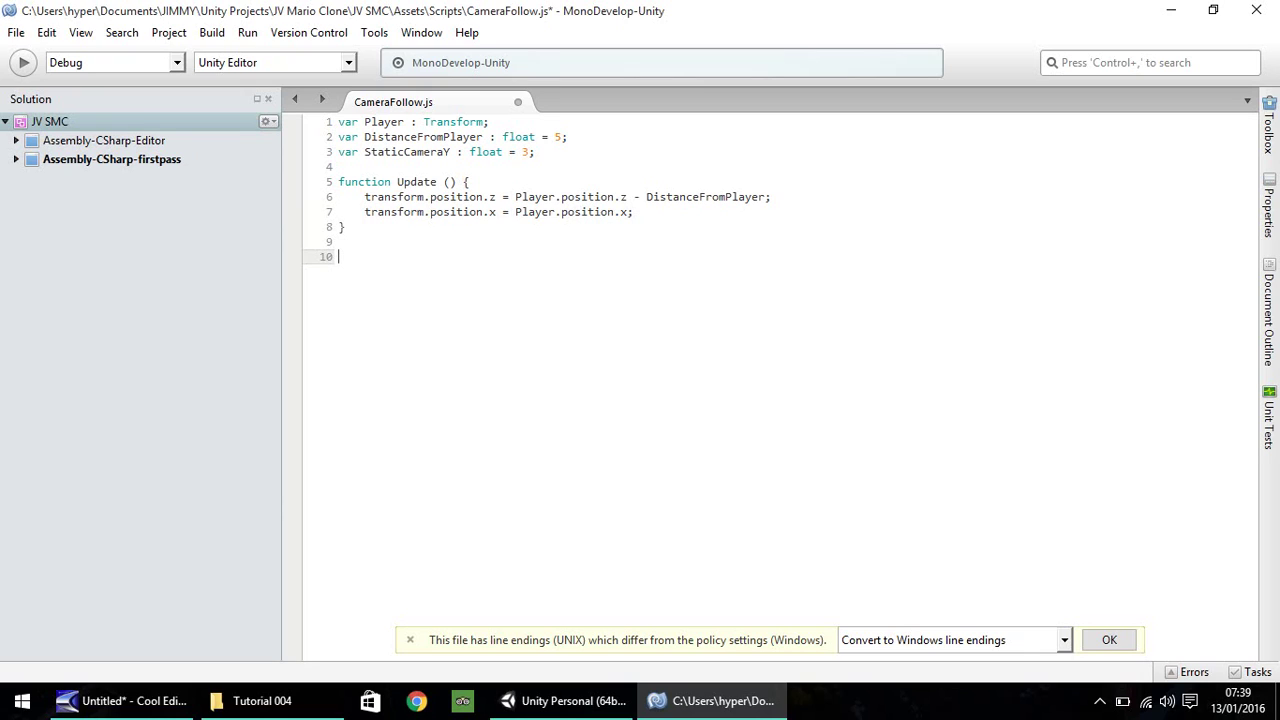
type("unction LateUpdate () {")
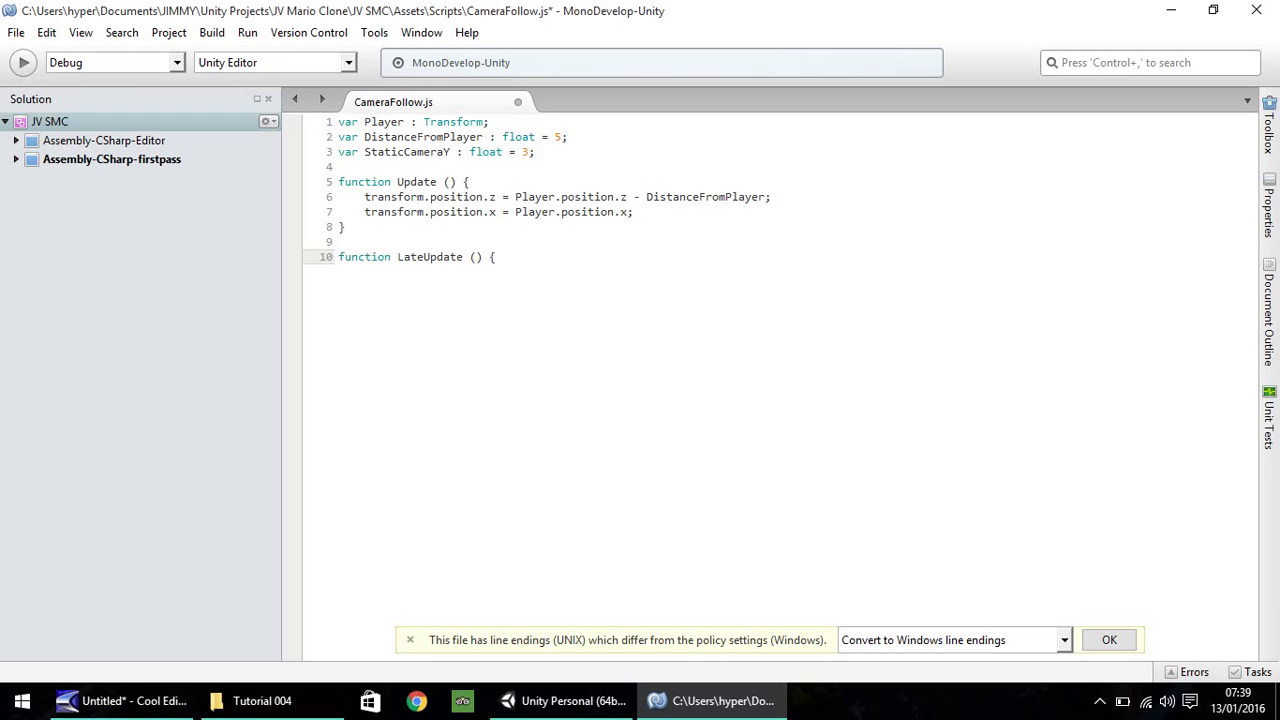
key("Return")
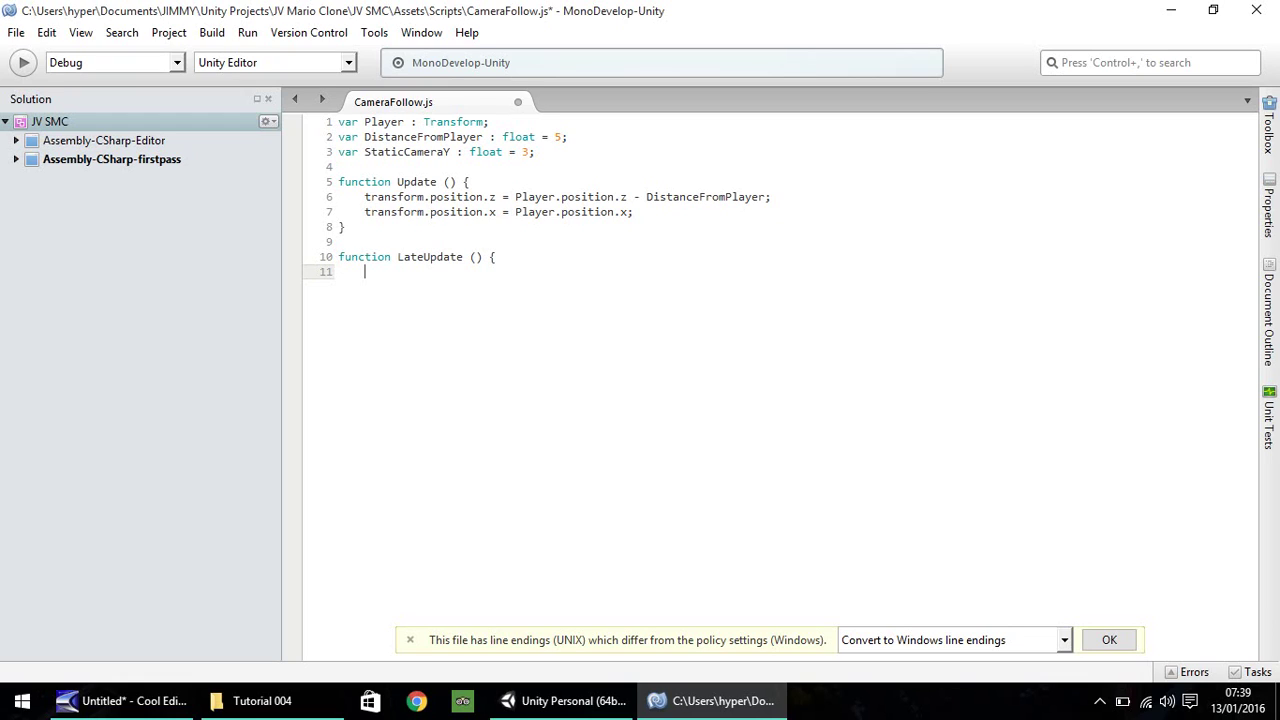
type("GetComponene")
type(".<Camera>().main")
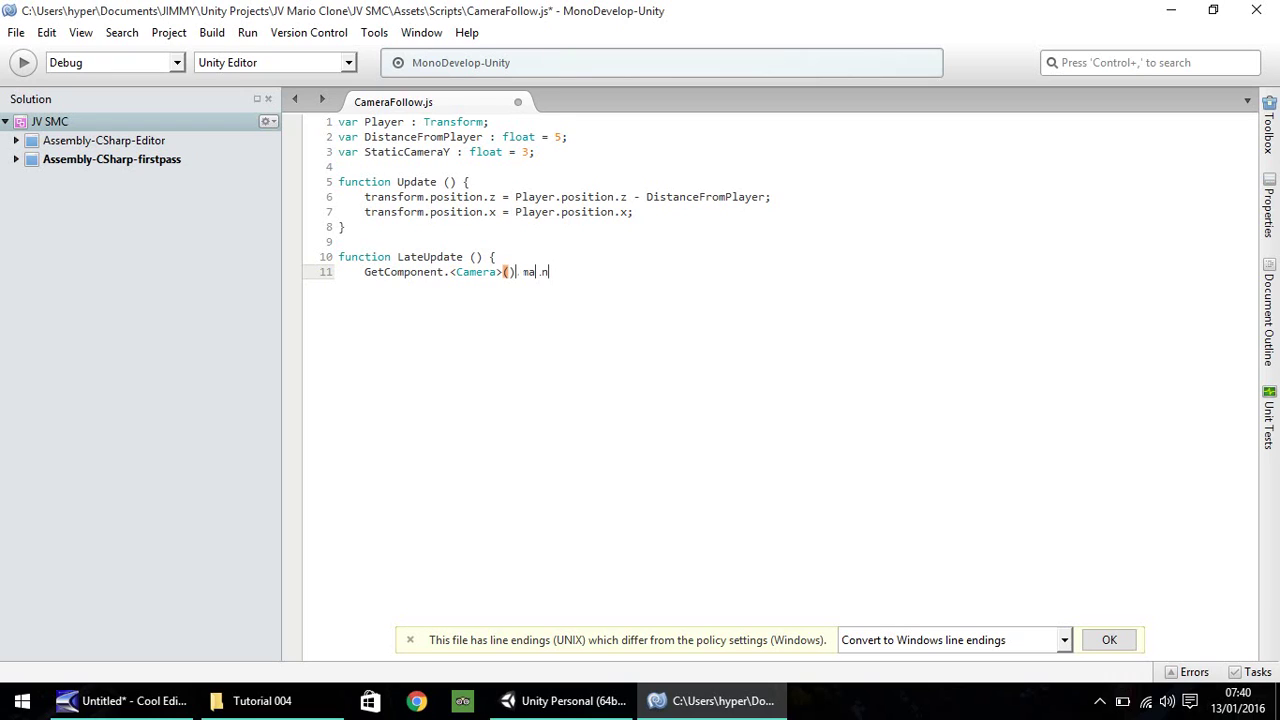
type(".transform.position.y")
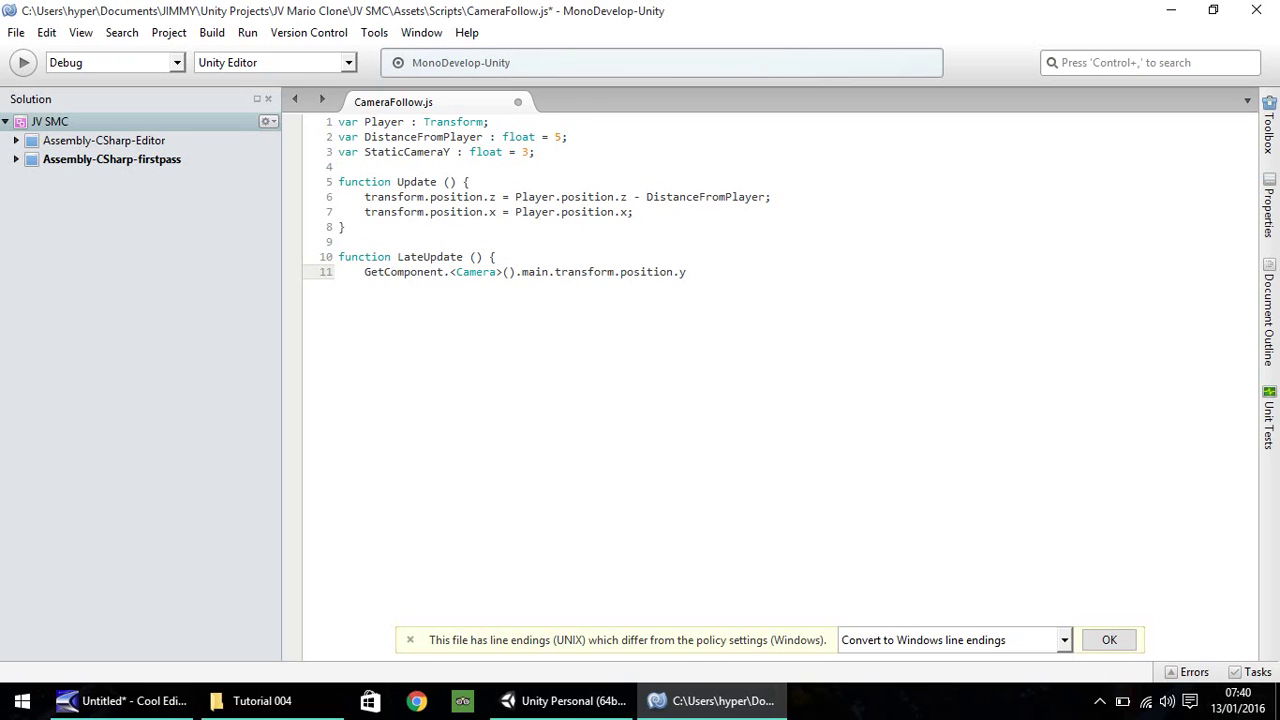
type(" = StaticCameraY;")
key("Return")
type("}")
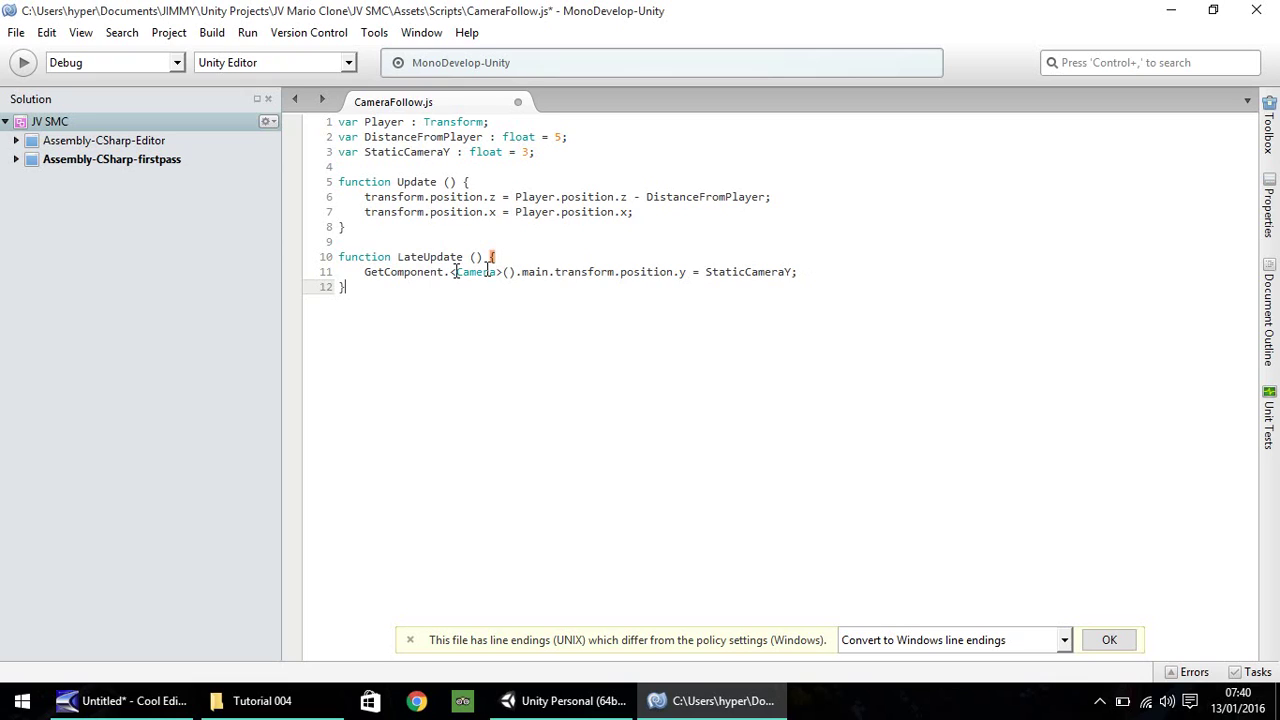
key("ctrl+s")
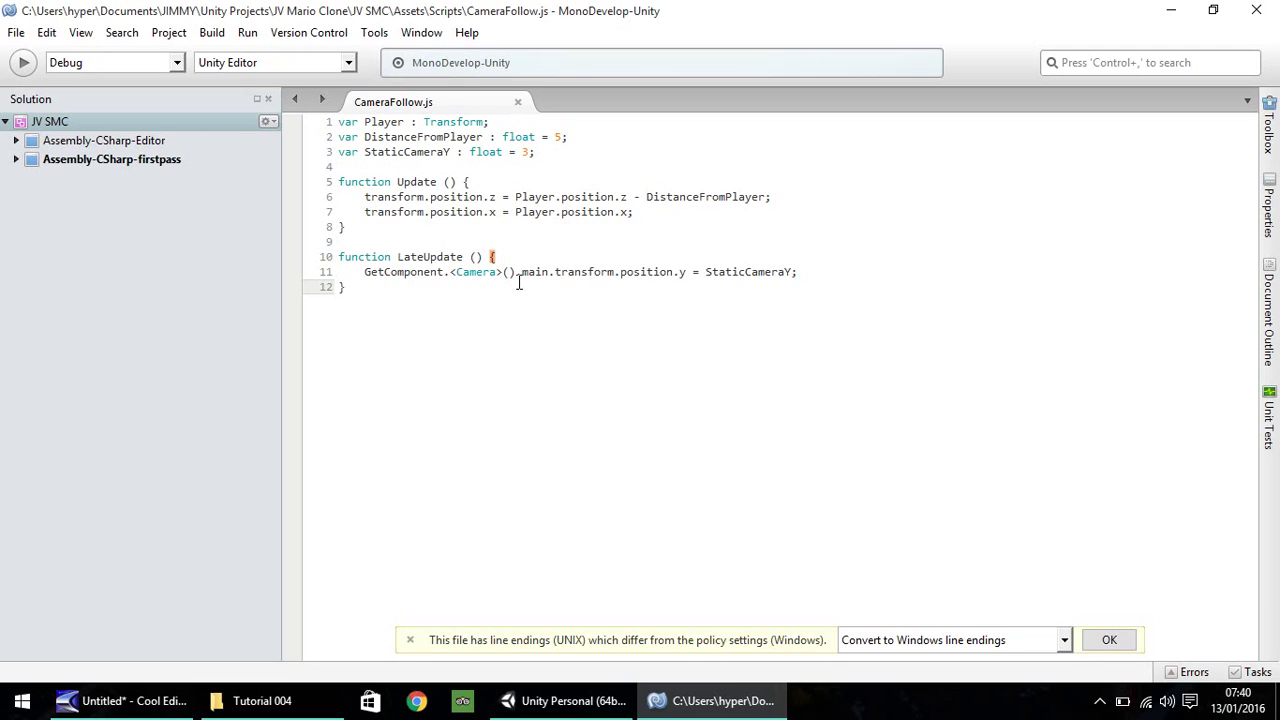
Return to the Unity editor with the brick level and the updated CameraFollow script
left_click(562, 701)
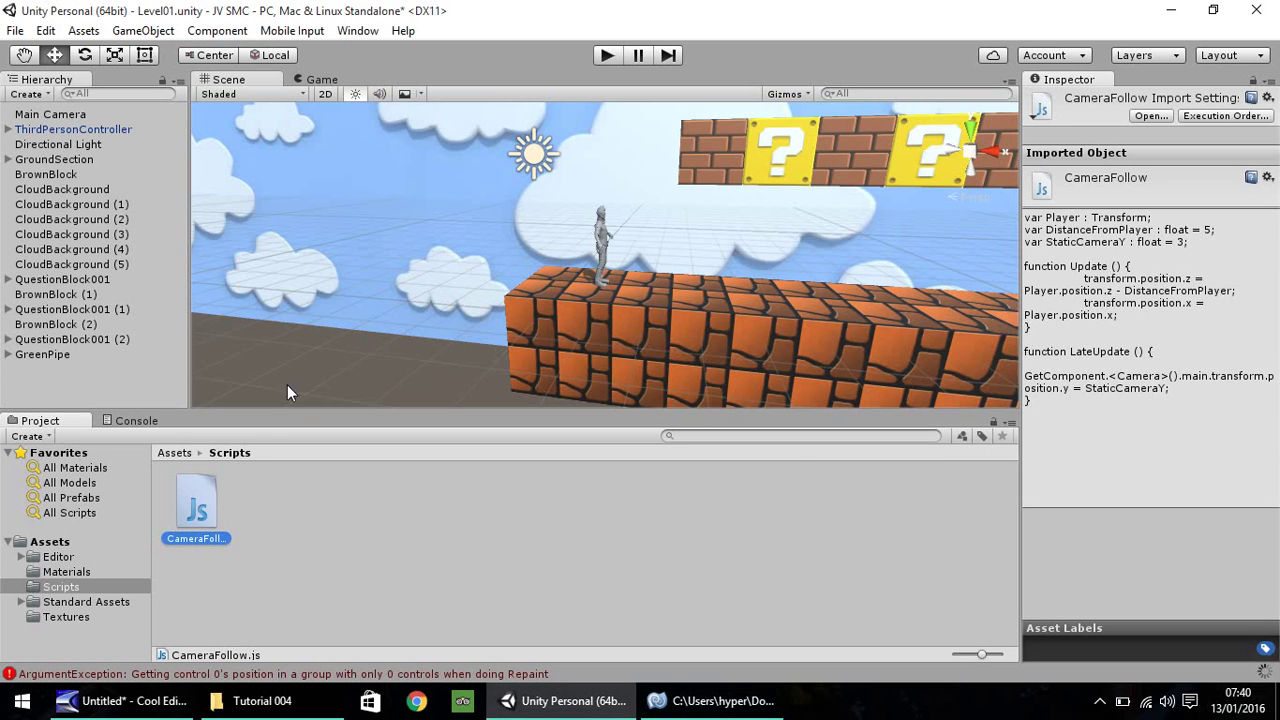
Attach CameraFollow.js to Main Camera and show its Distance 5 and Static Camera Y 3 settings
left_click_drag(197, 508, 66, 117)
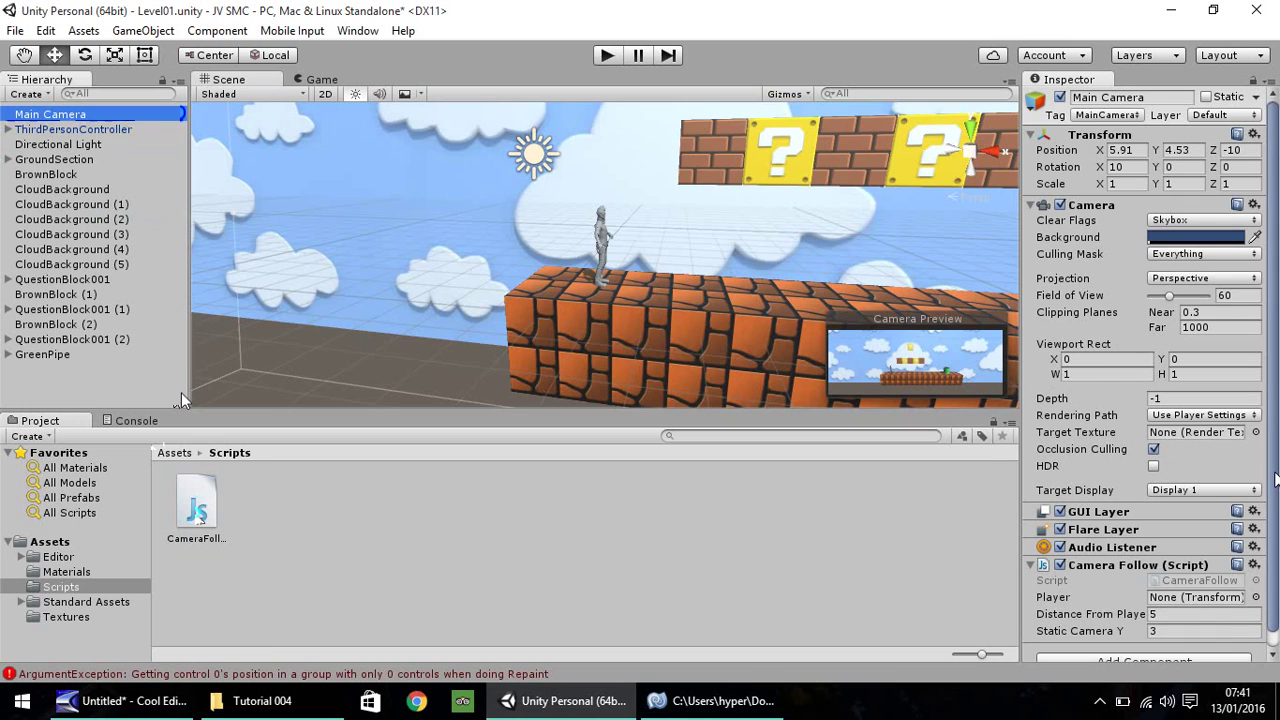
left_click(1270, 470)
scroll(1275, 503, "down", 1)
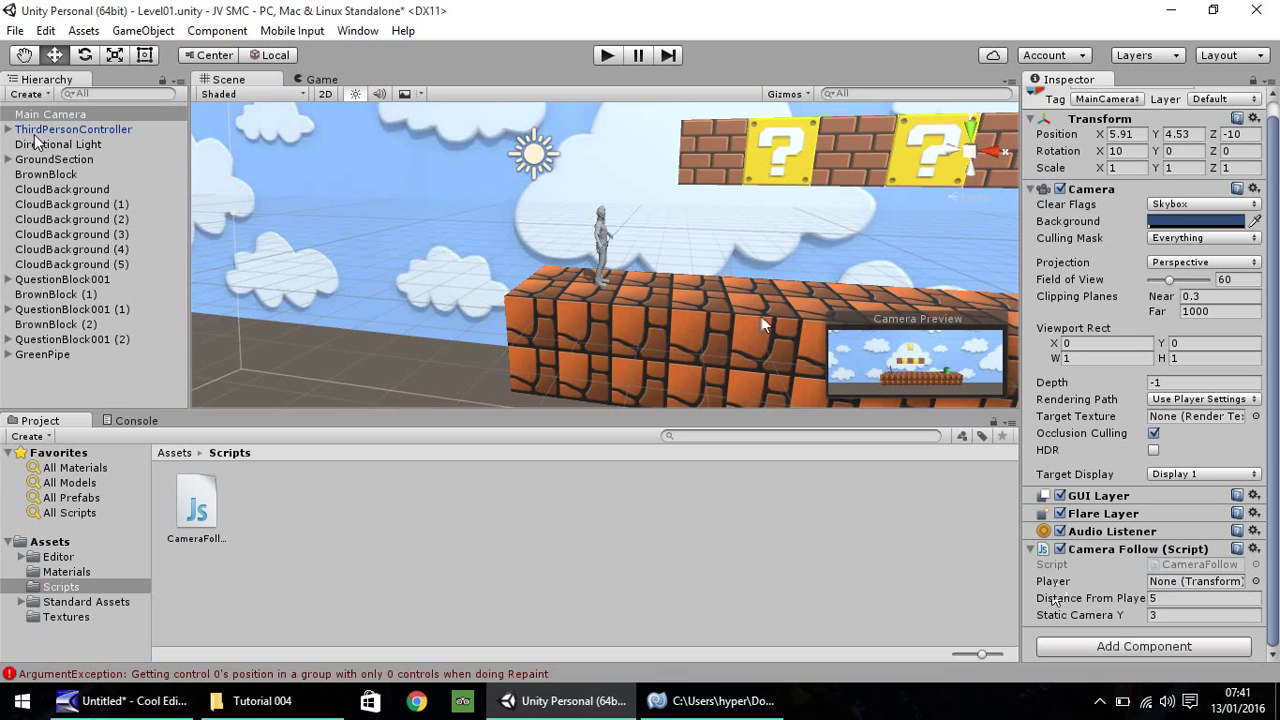
Assign ThirdPersonController as the Camera Follow script's Player target
left_click_drag(33, 137, 1184, 589)
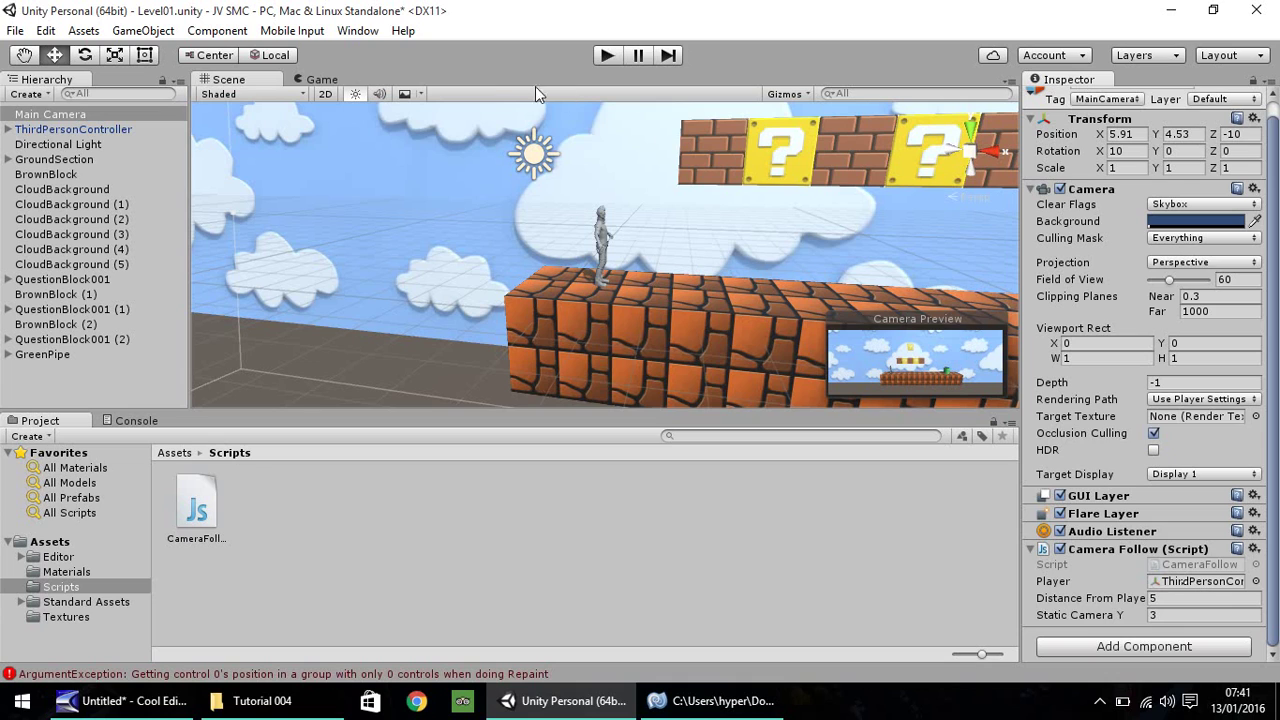
left_click(613, 56)
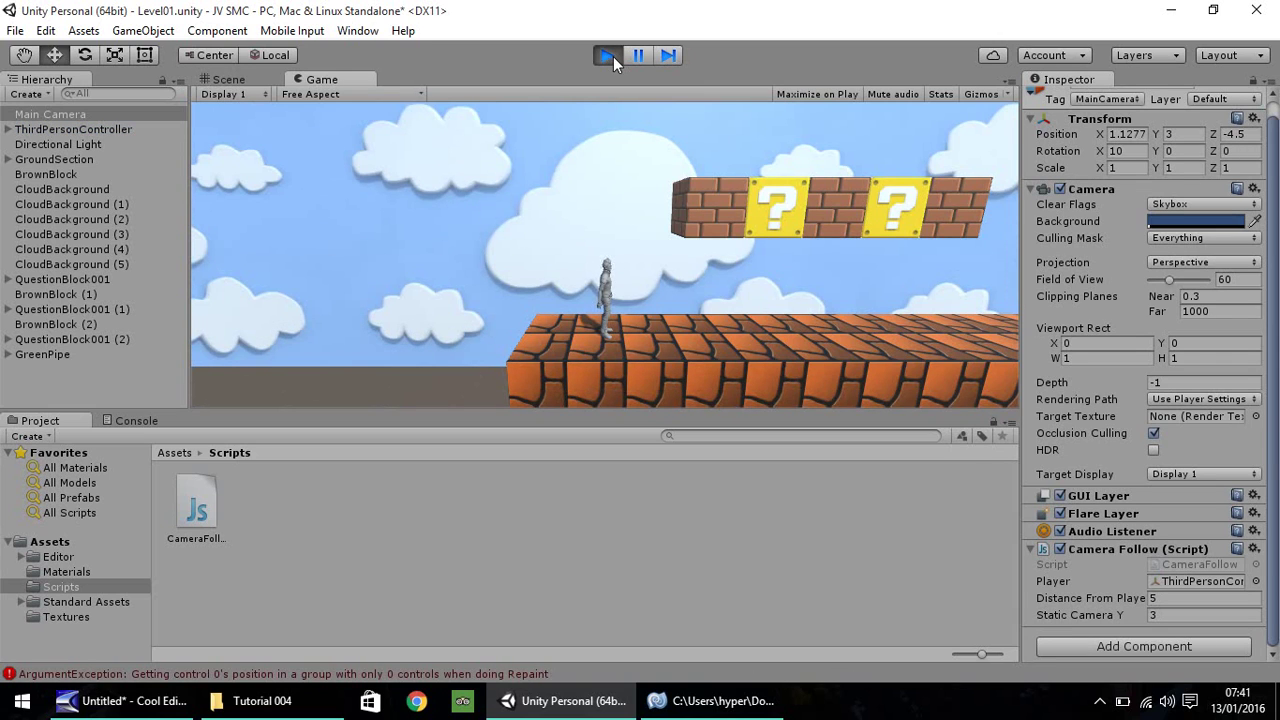
key("d")
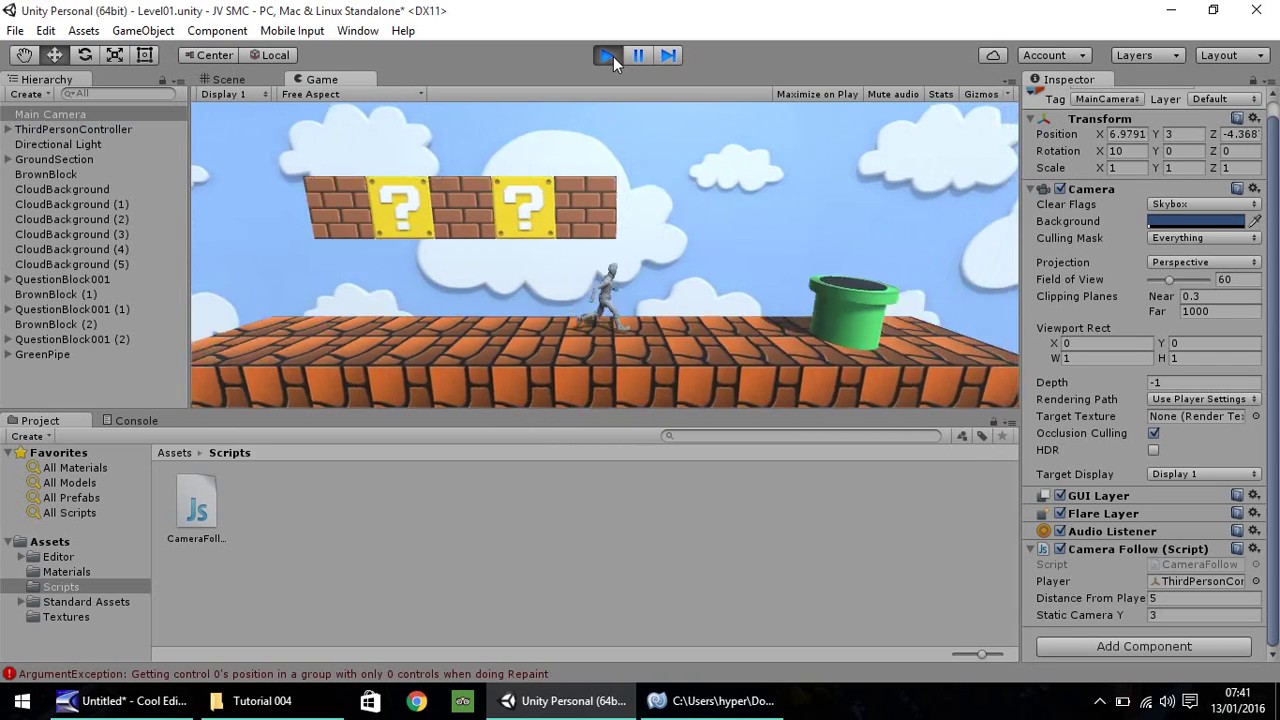
key("a")
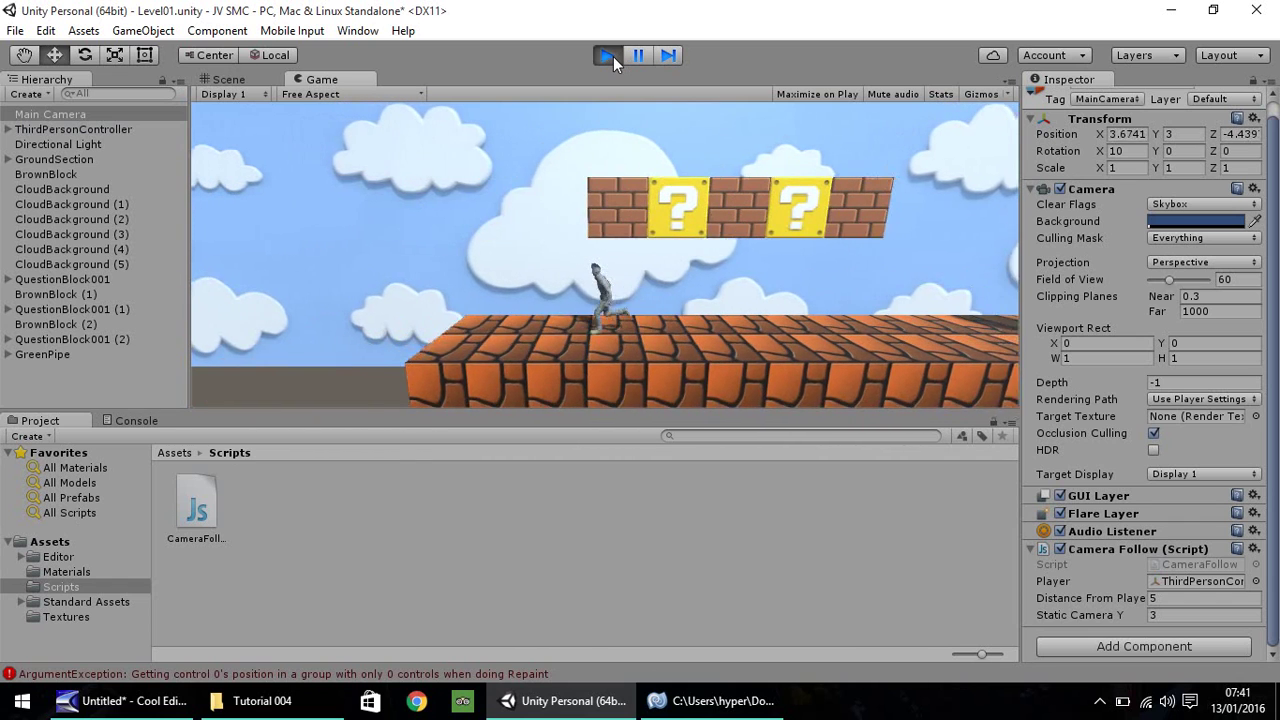
key("a")
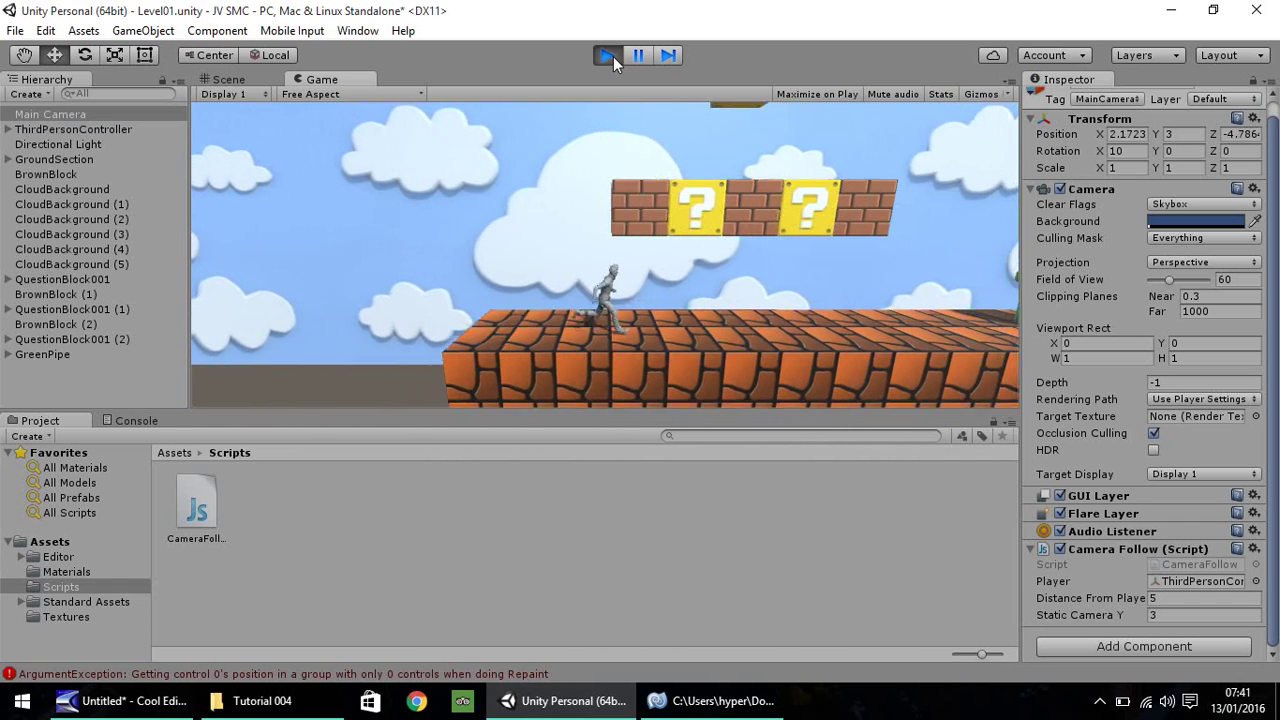
key("d")
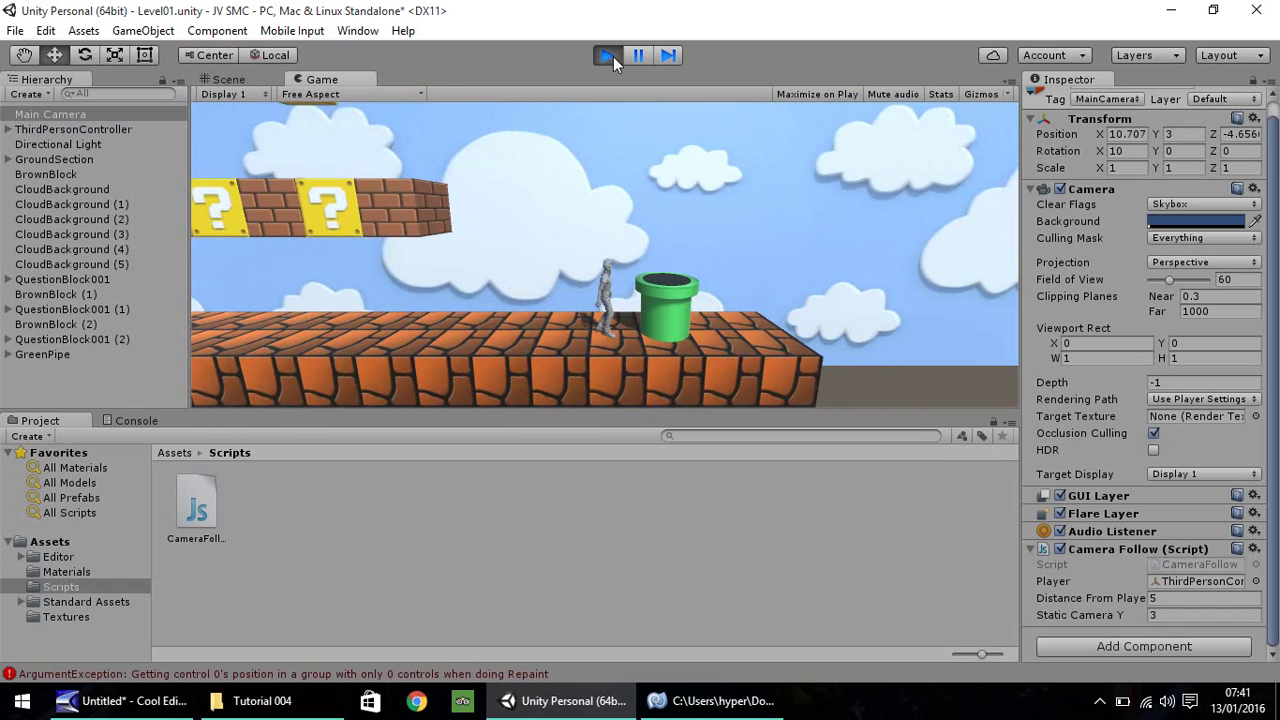
key("a")
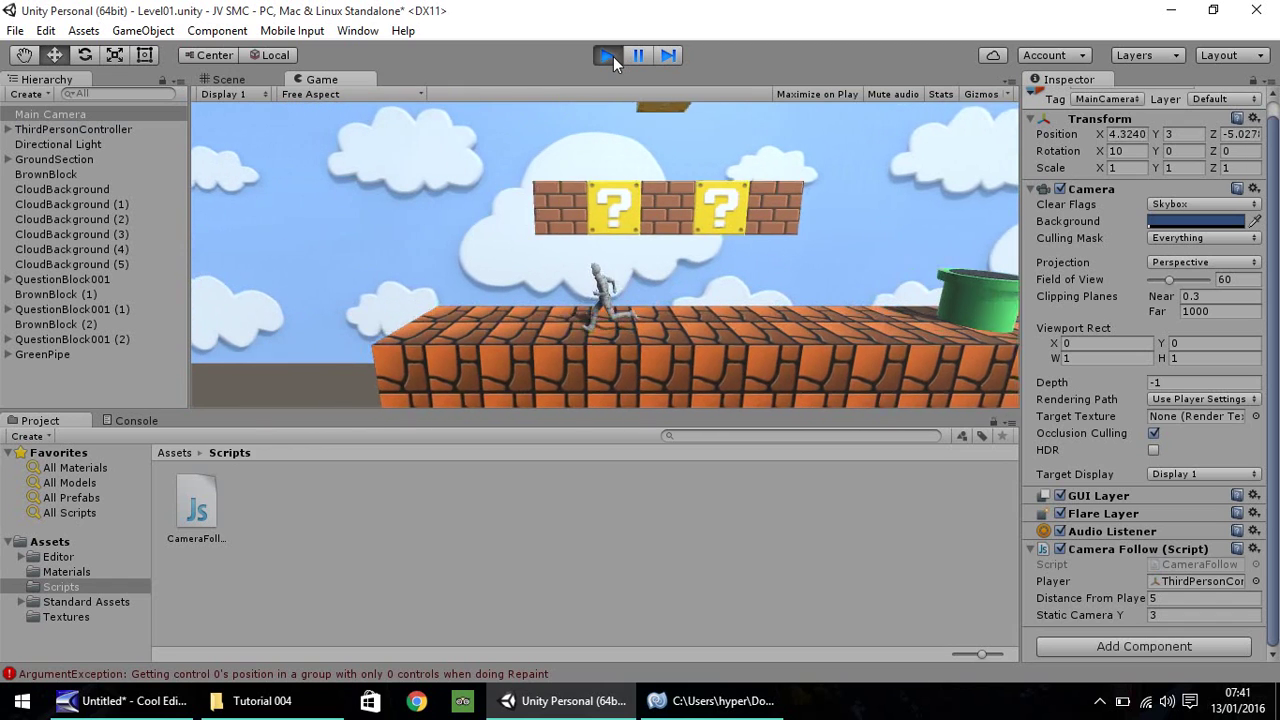
key("a")
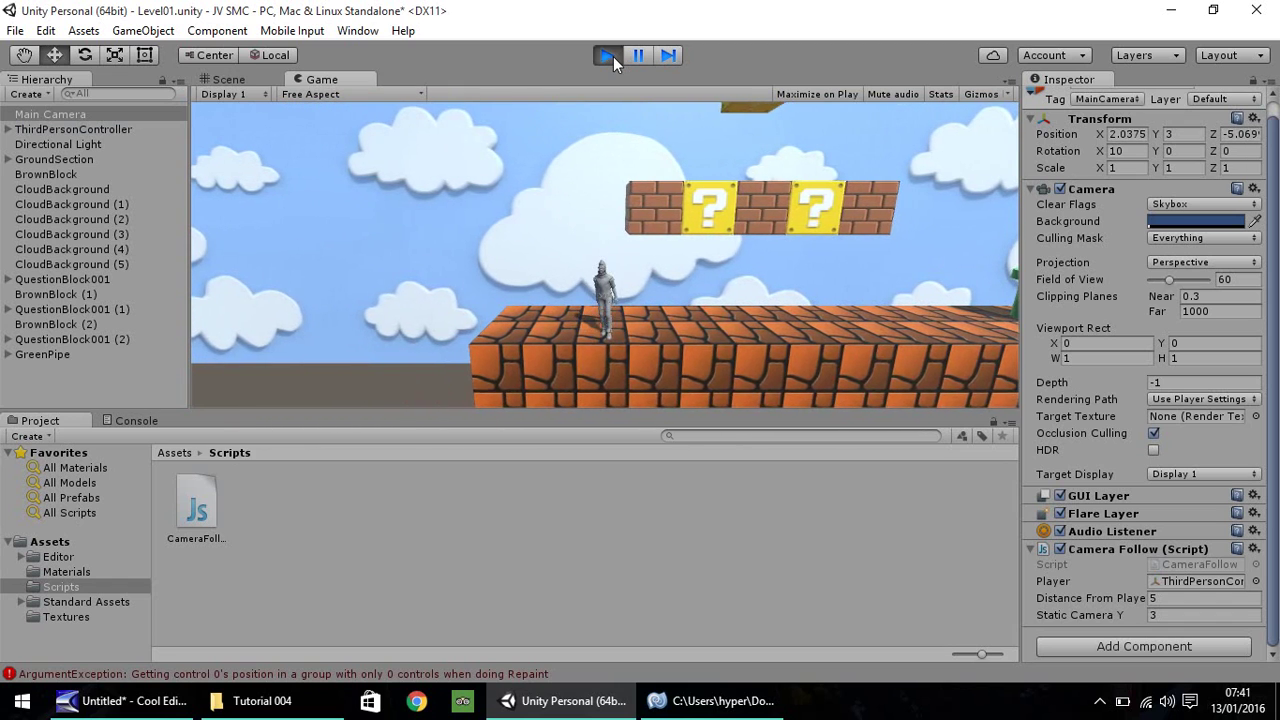
key("space")
key("d")
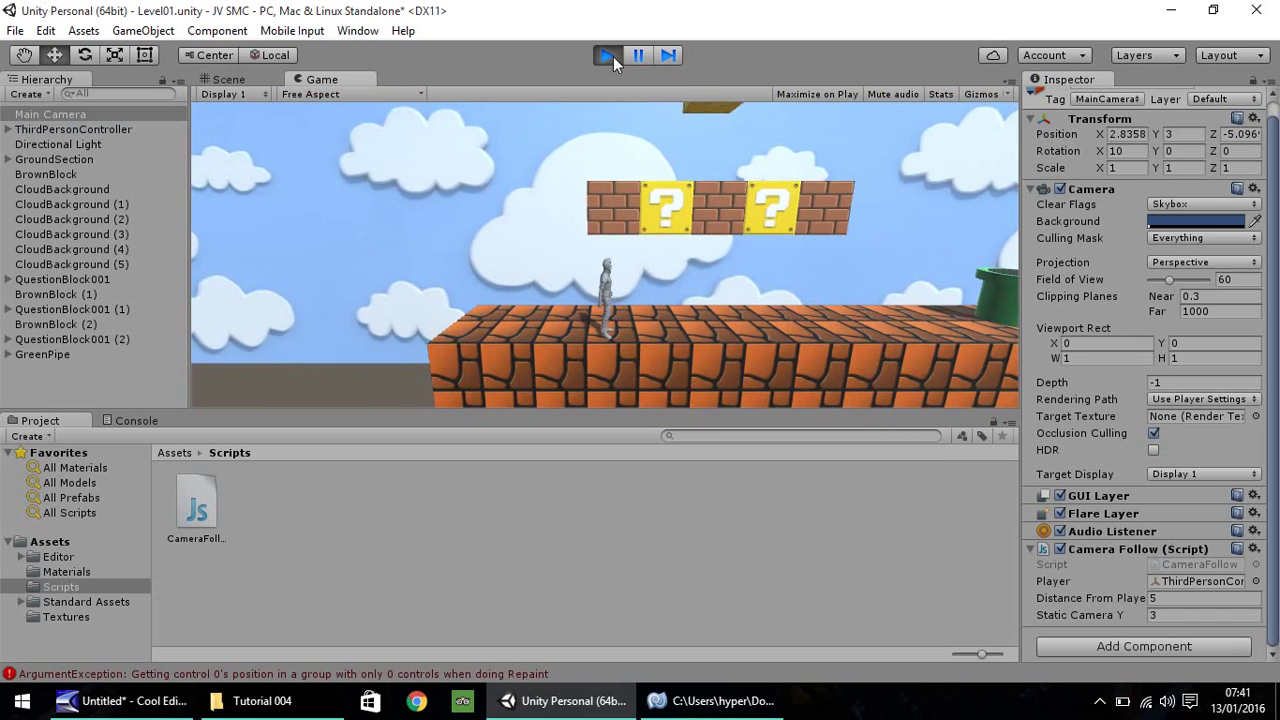
key("a")
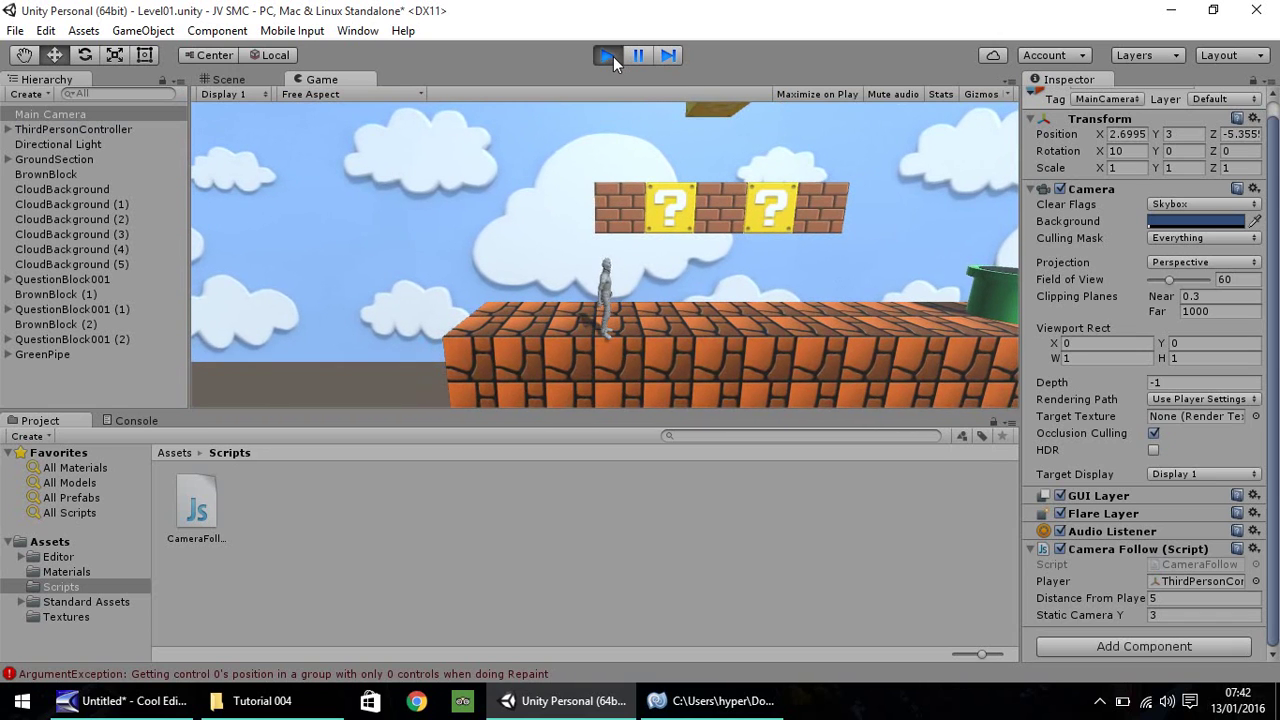
left_click(607, 56)
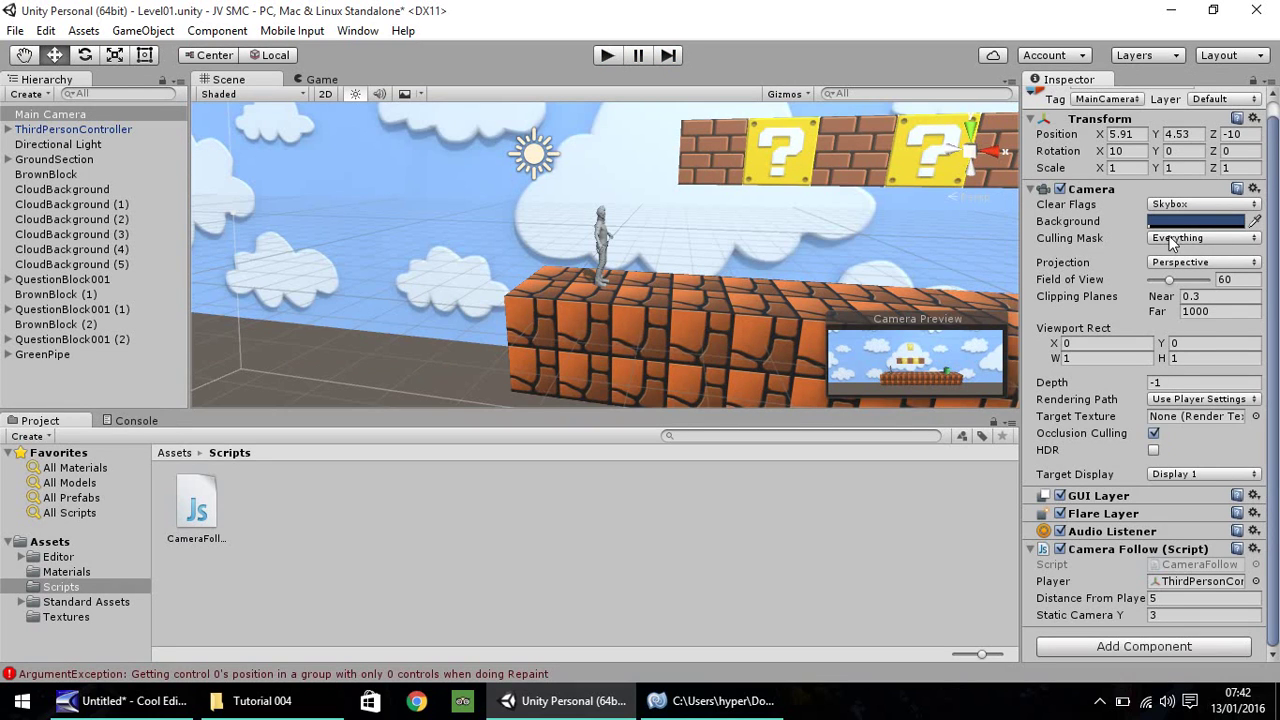
Set Main Camera's Rotation X to 15 and Distance From Player to 6
left_click(1118, 151)
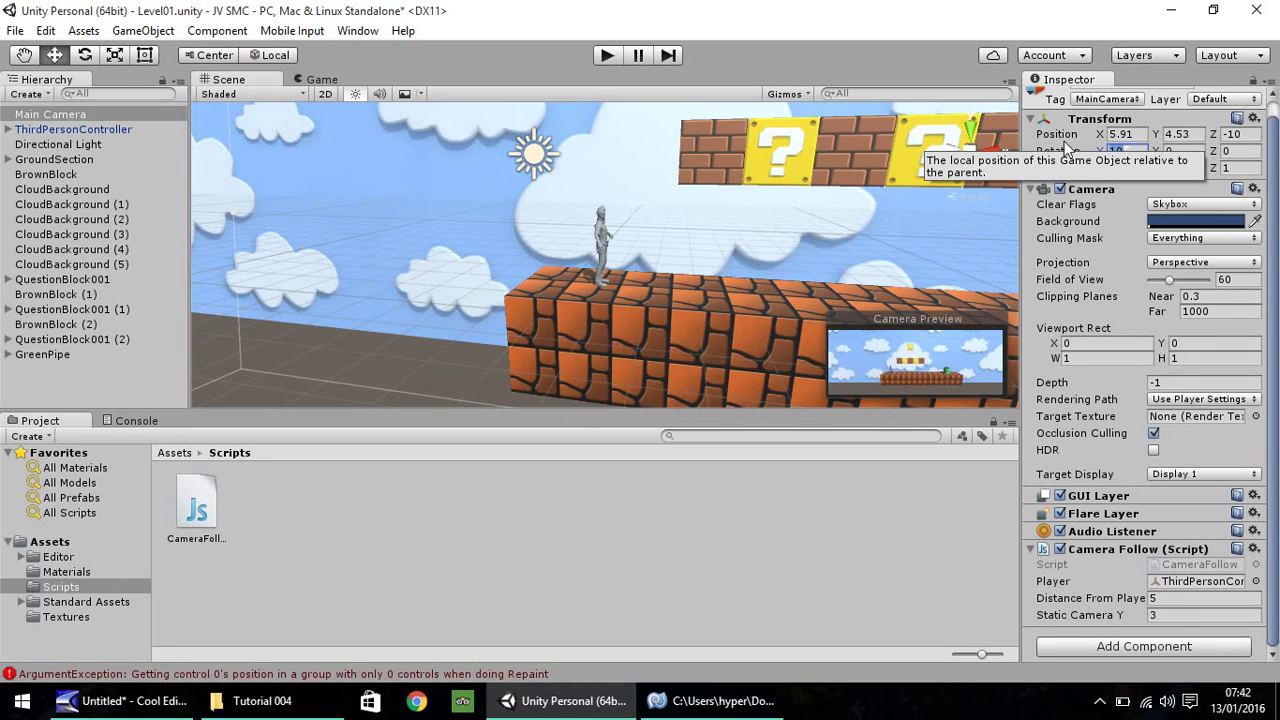
type("0")
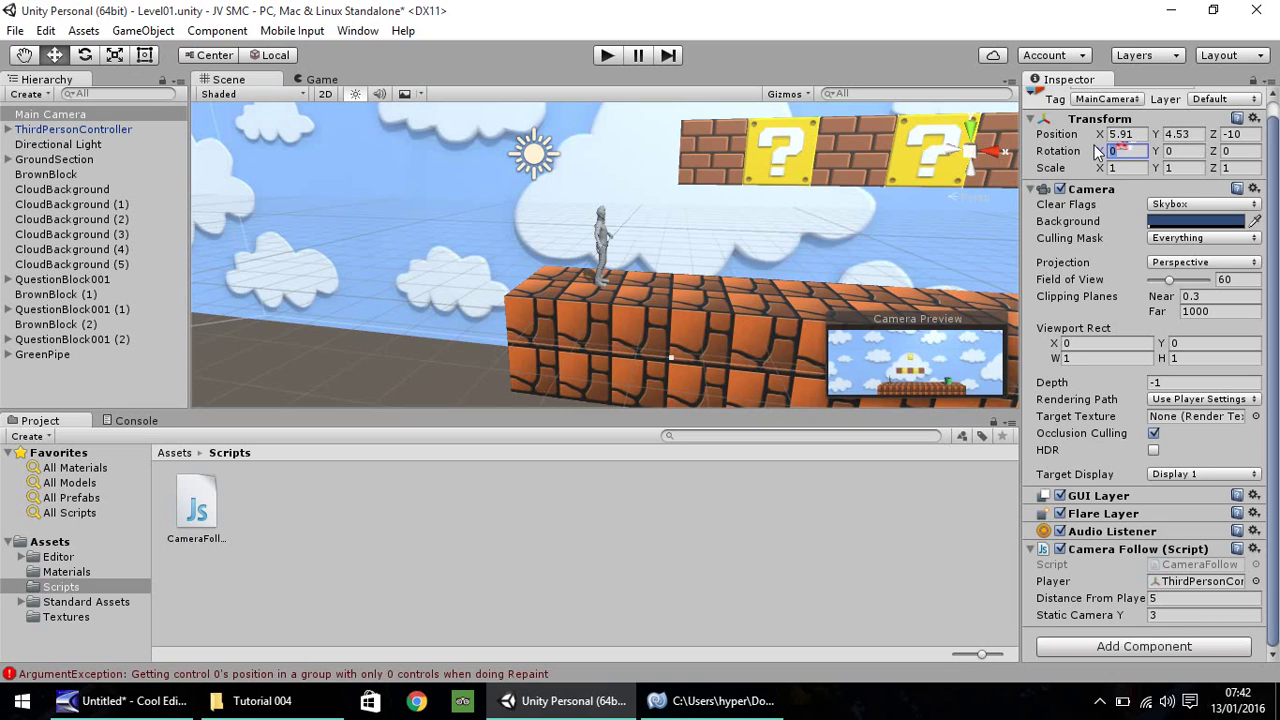
type("15")
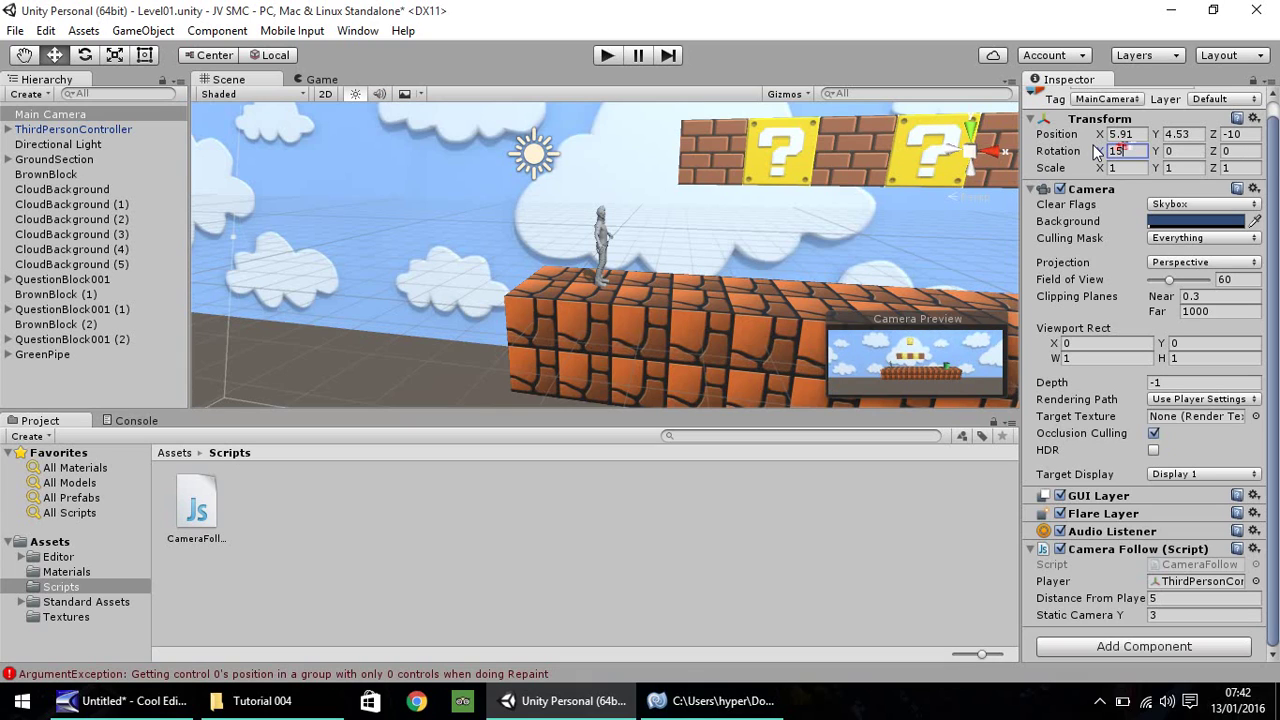
left_click(1170, 597)
type("6")
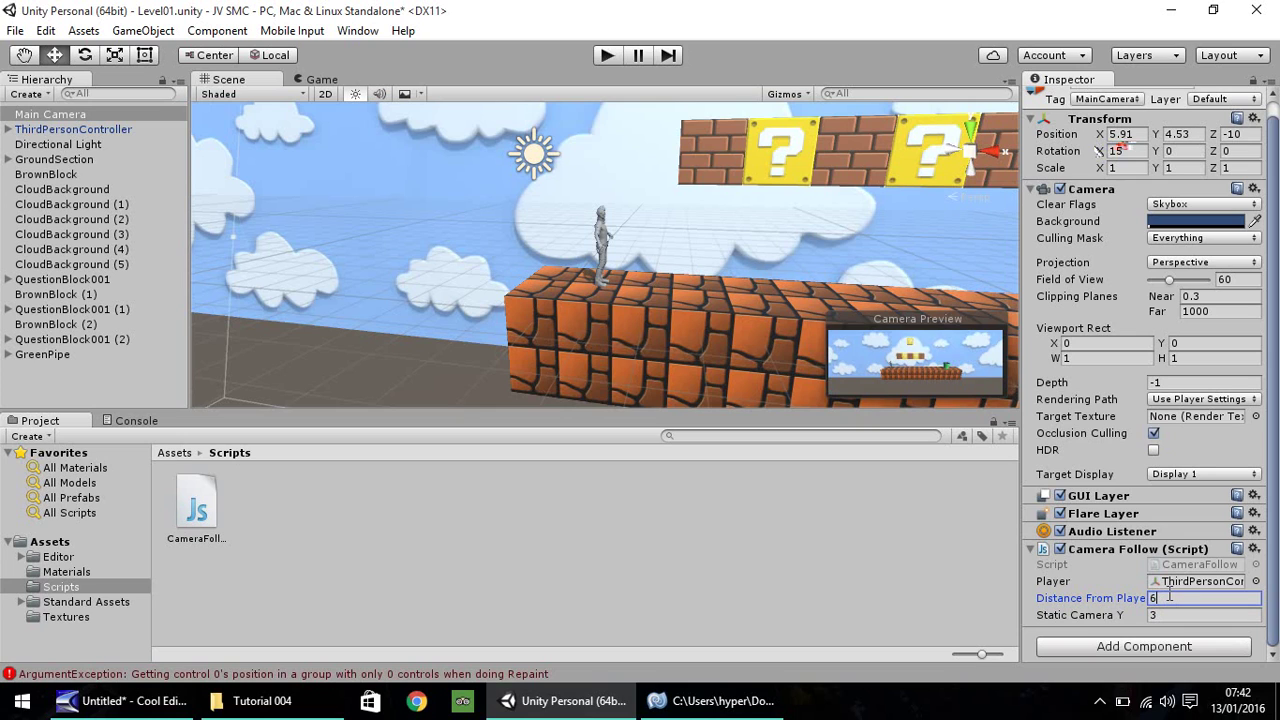
left_click(607, 60)
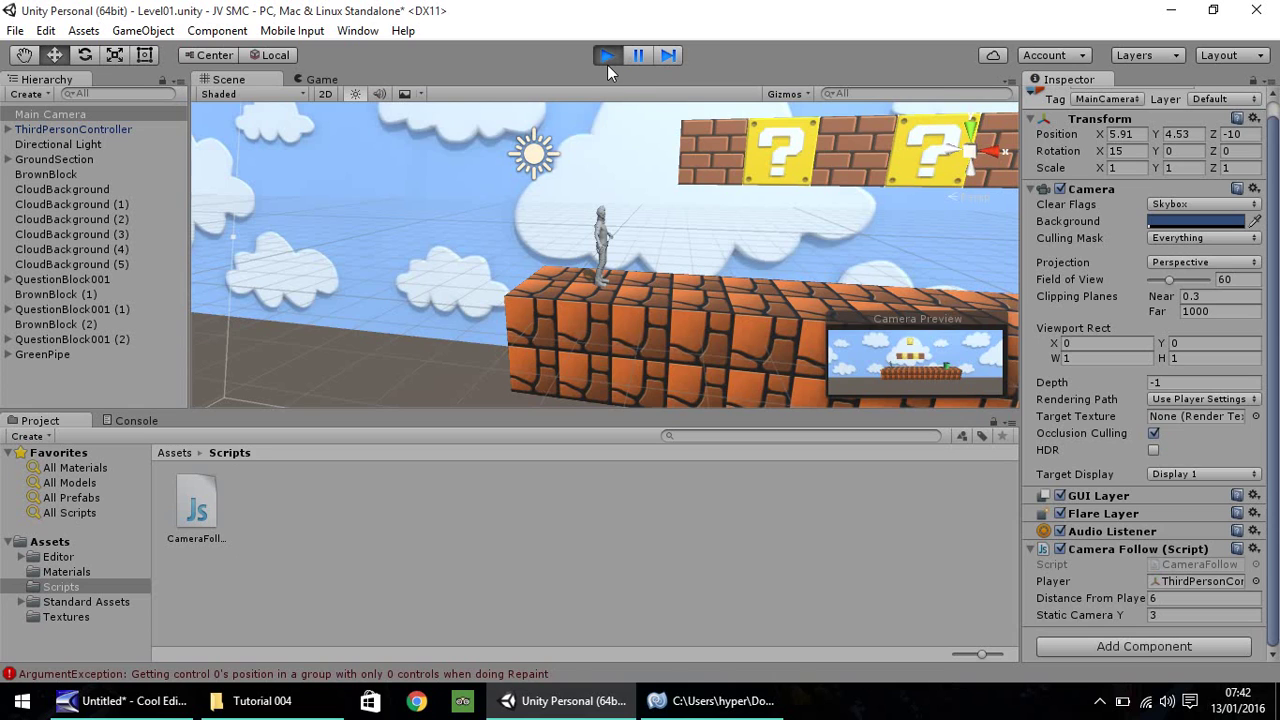
key("Right")
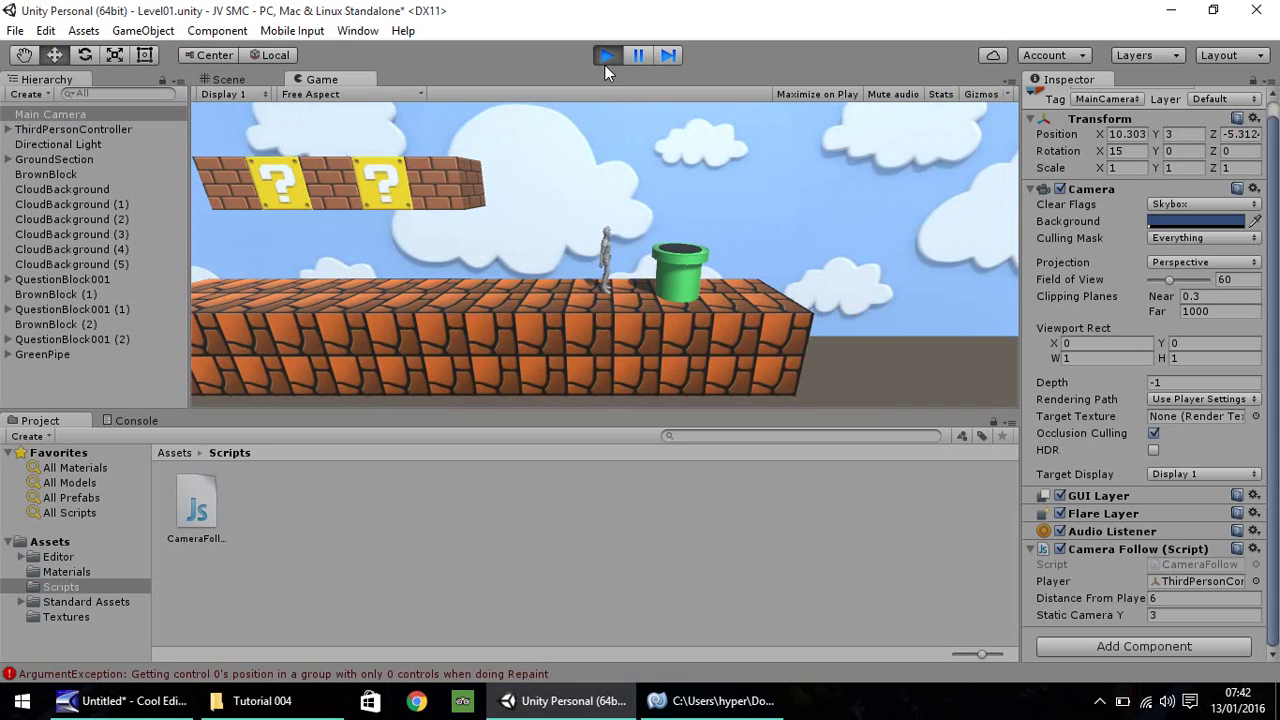
left_click(606, 56)
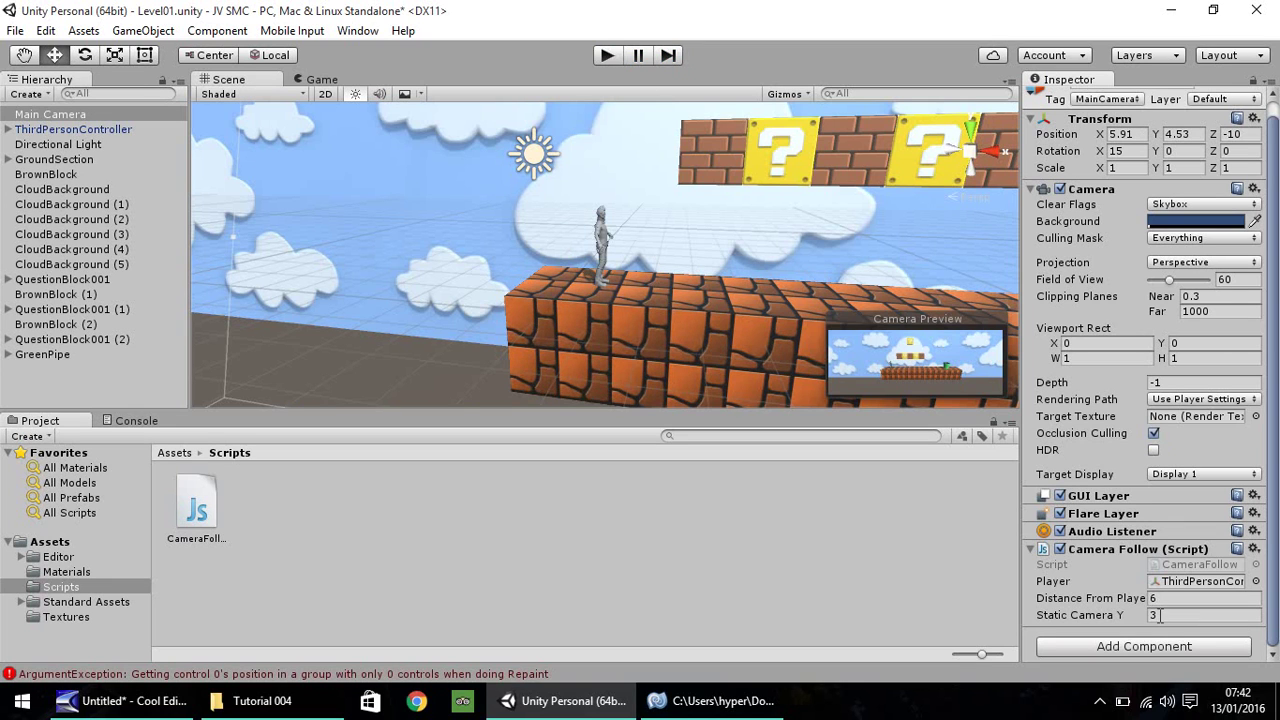
left_click(1155, 615)
type("4")
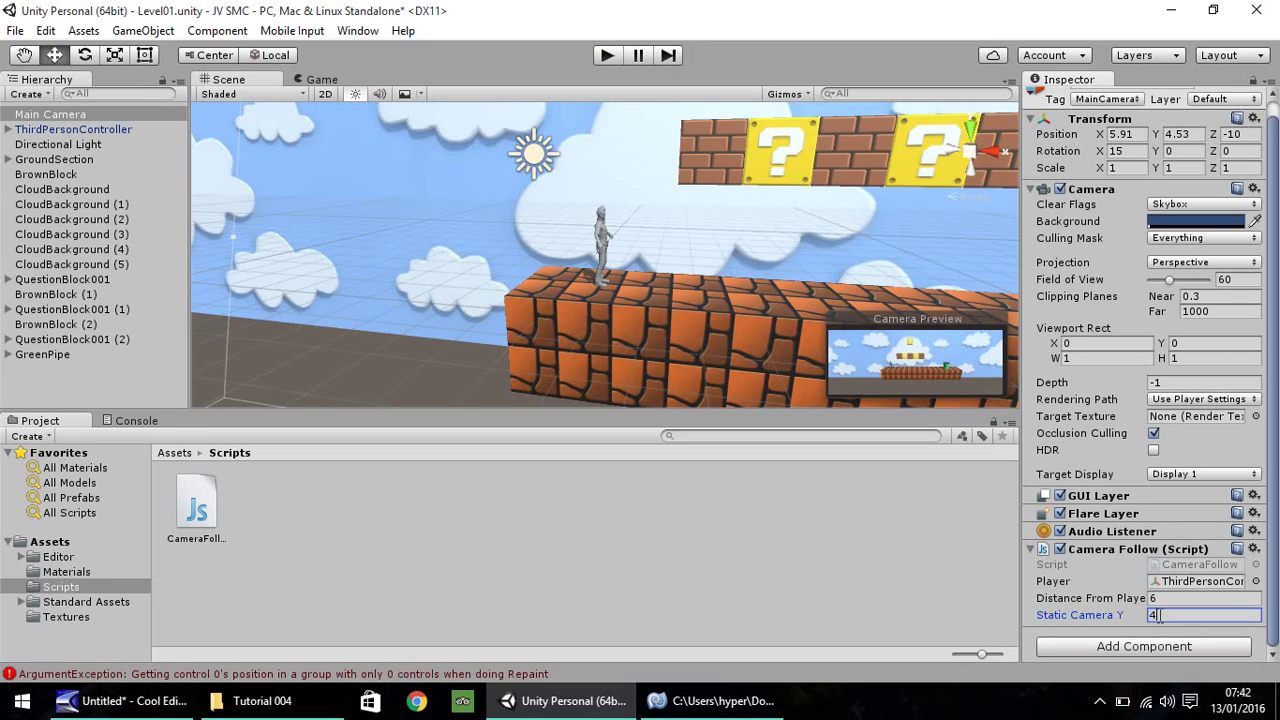
left_click(605, 55)
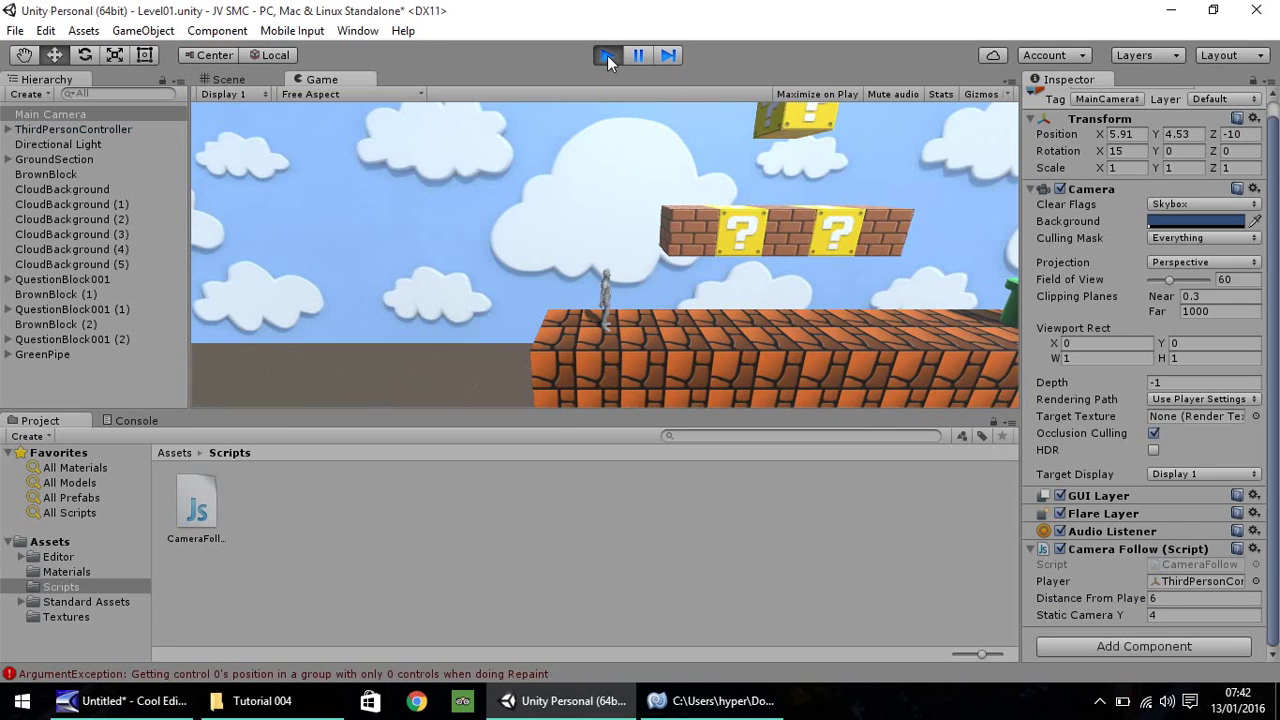
key("Right")
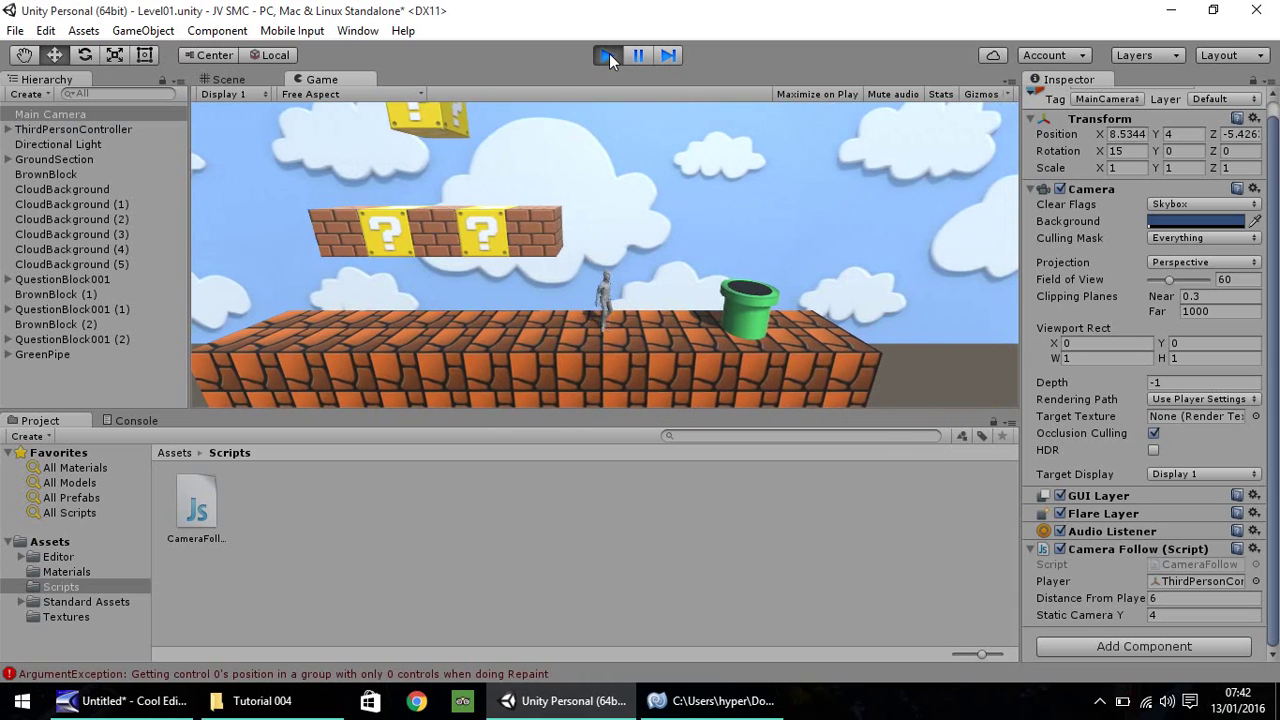
key("Right")
key("Left")
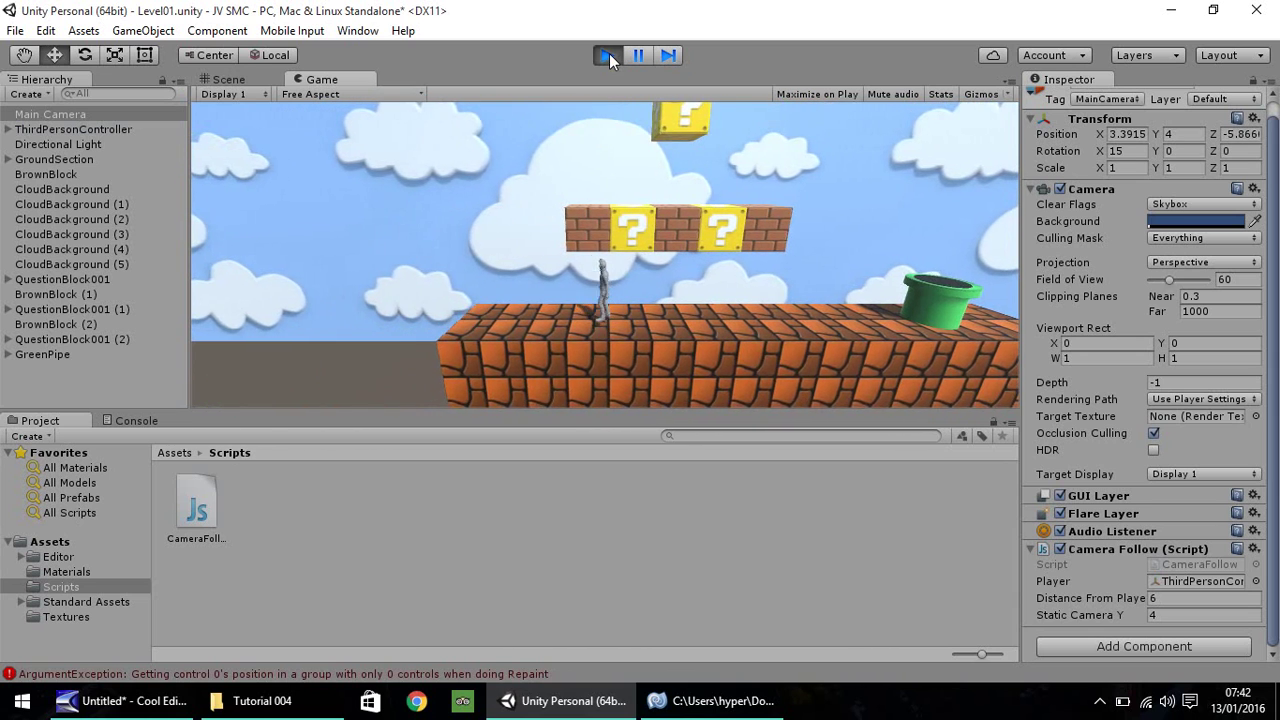
left_click(609, 55)
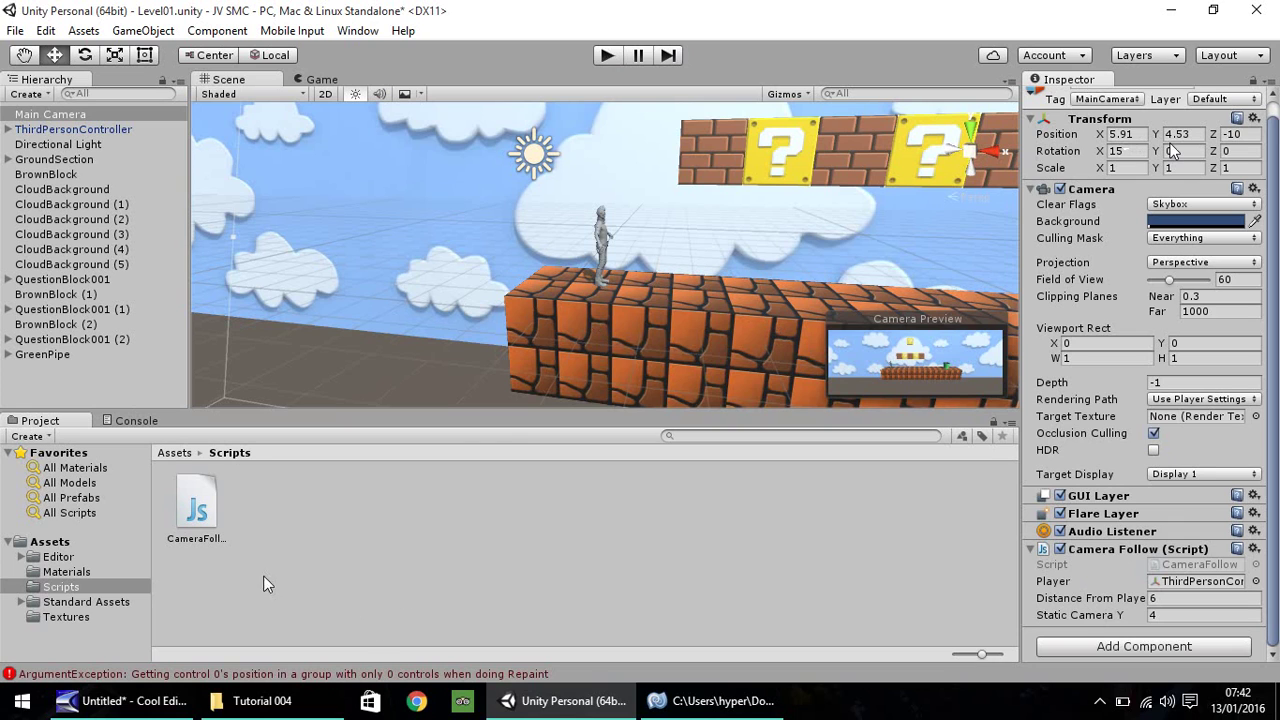
left_click(607, 55)
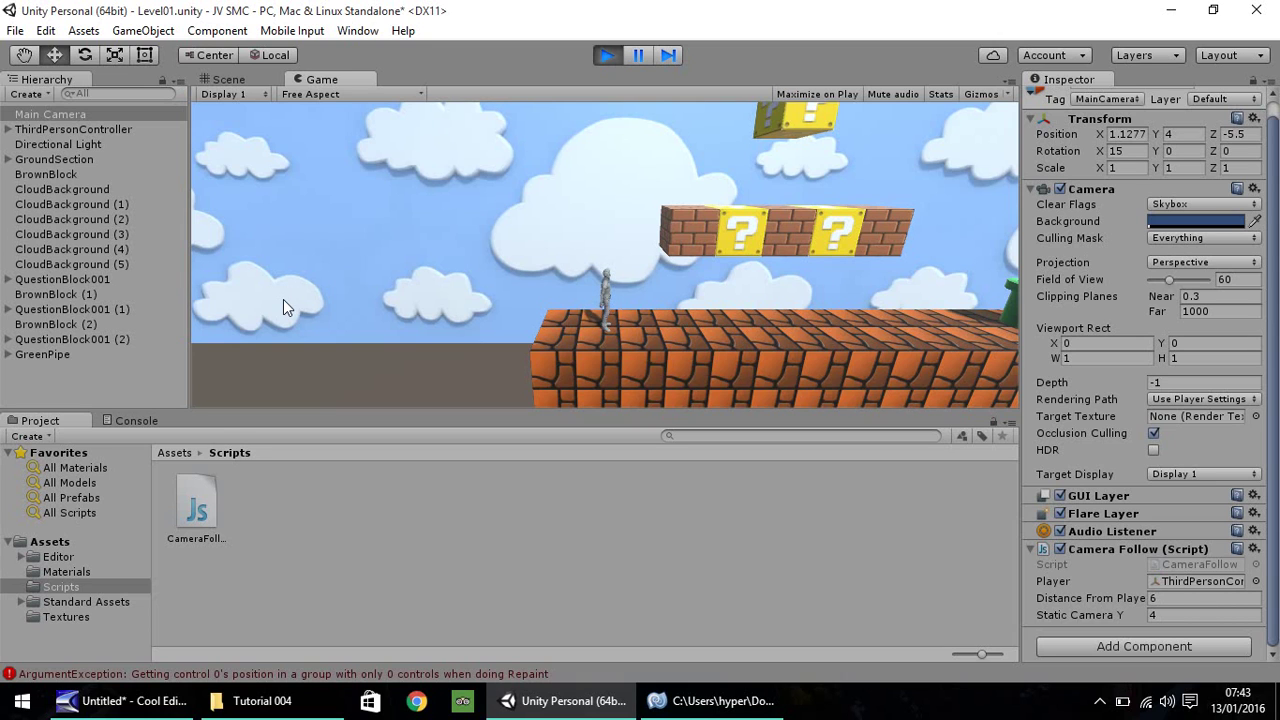
left_click(607, 55)
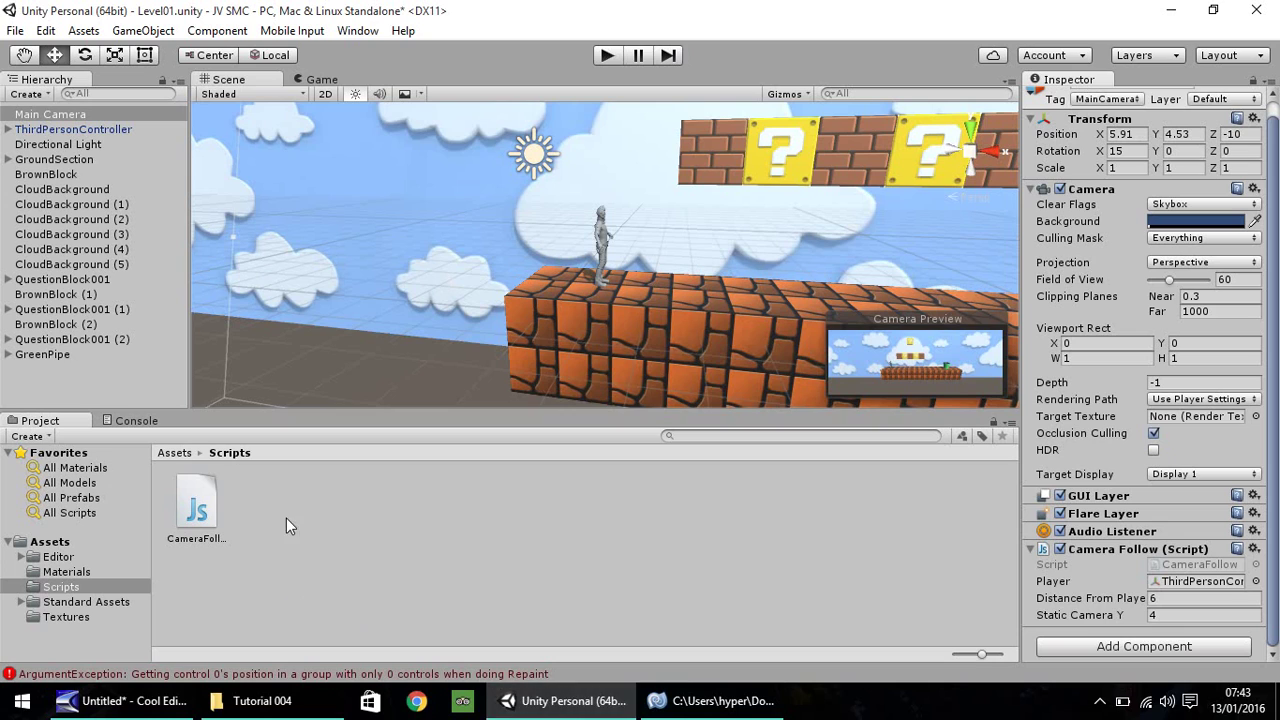
Make line 7 of CameraFollow.js use Player.position.x - 10 and save the script
left_click(704, 703)
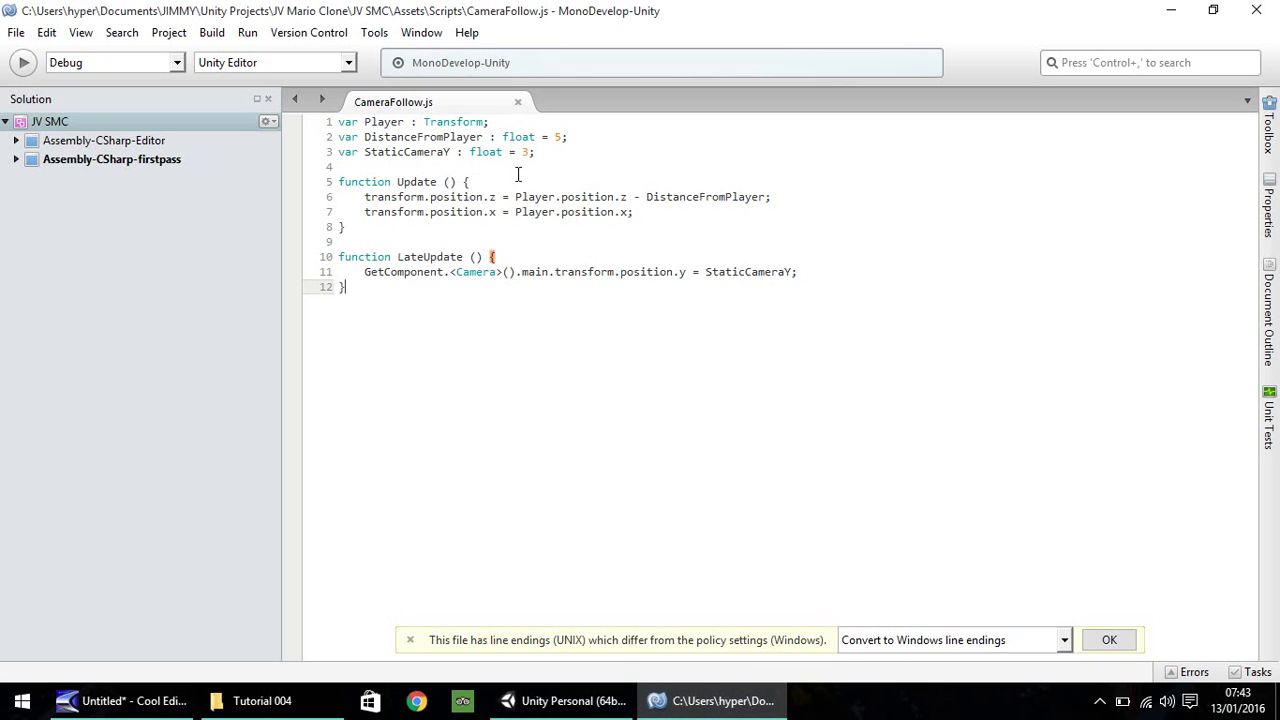
left_click(630, 212)
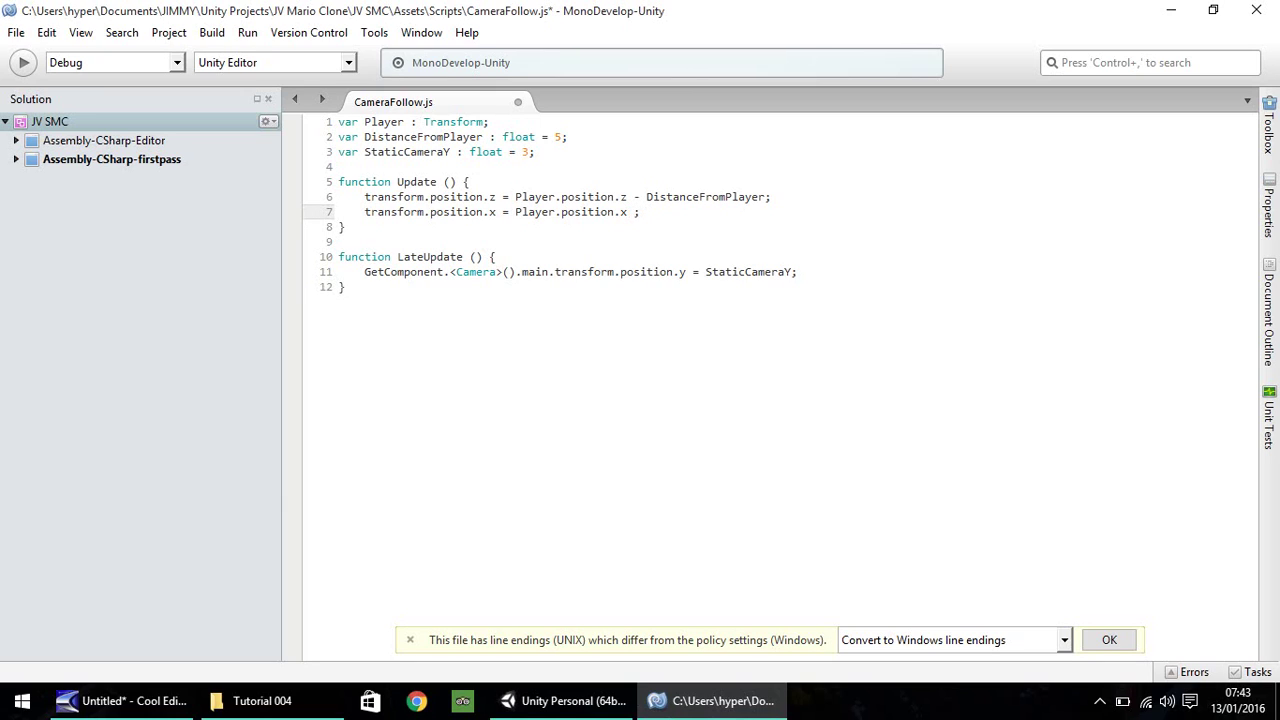
type("- 10")
key("ctrl+s")
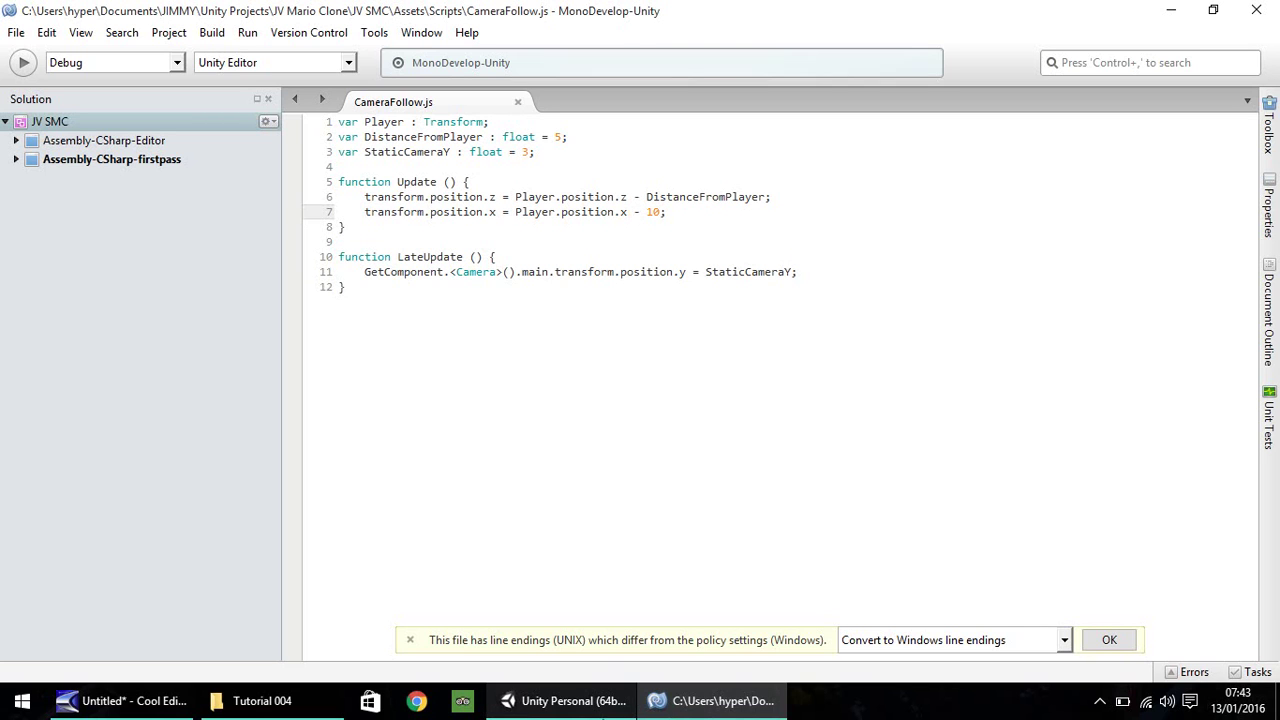
left_click(583, 705)
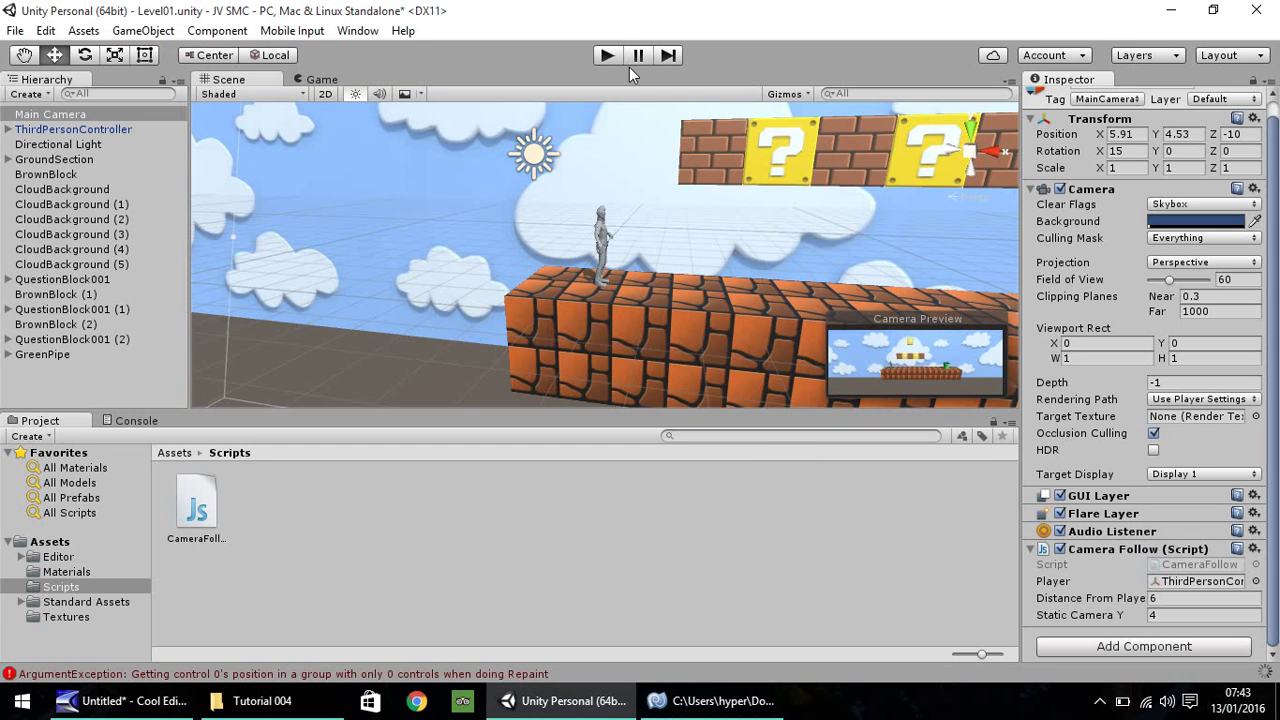
left_click(606, 55)
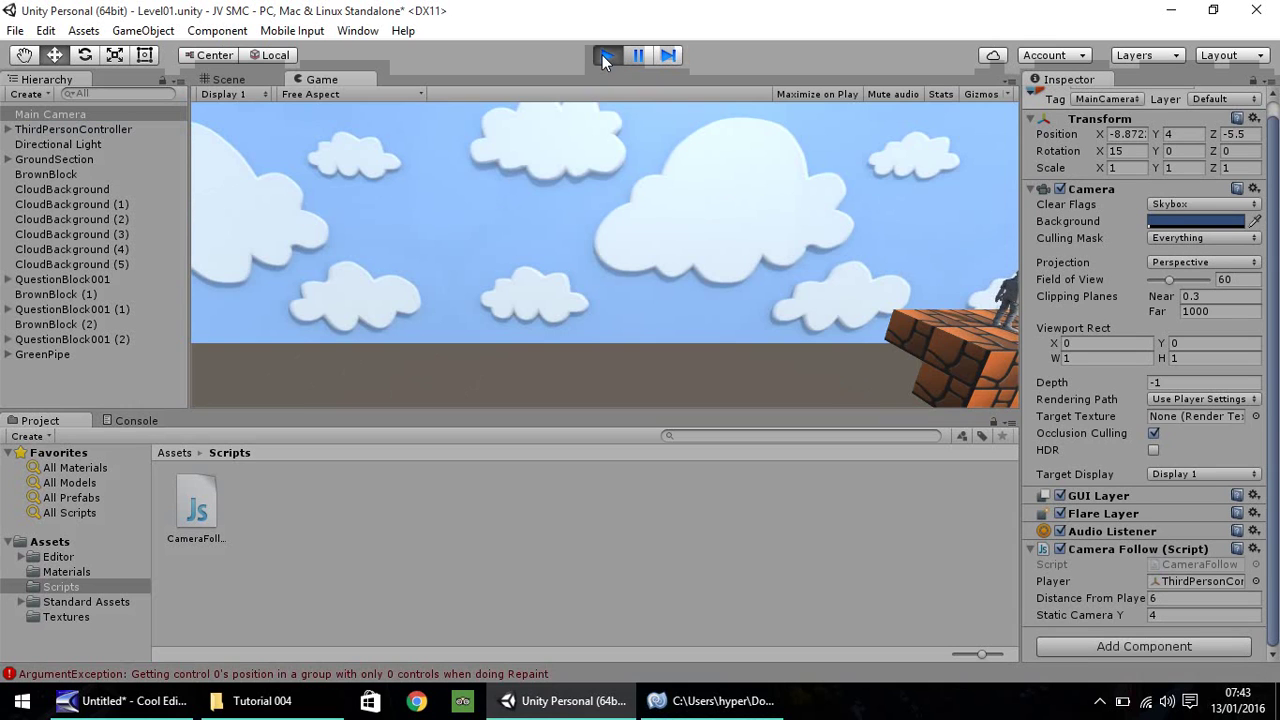
key("d")
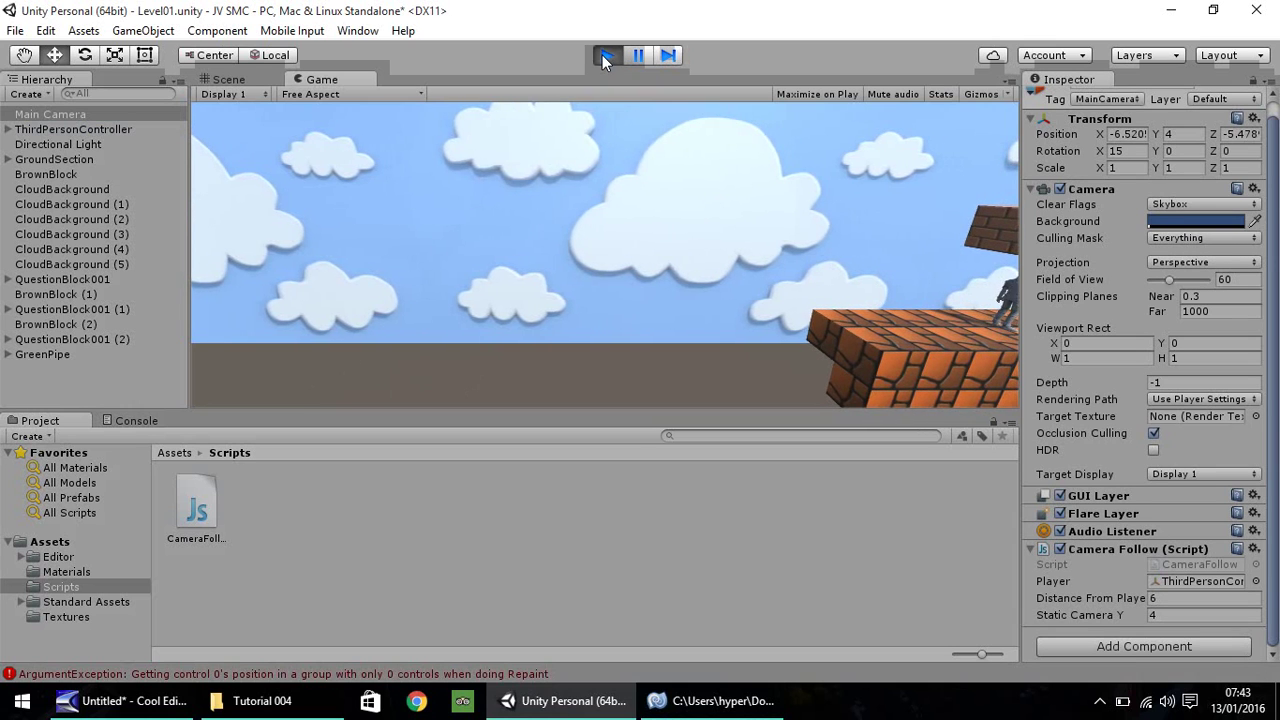
left_click(605, 55)
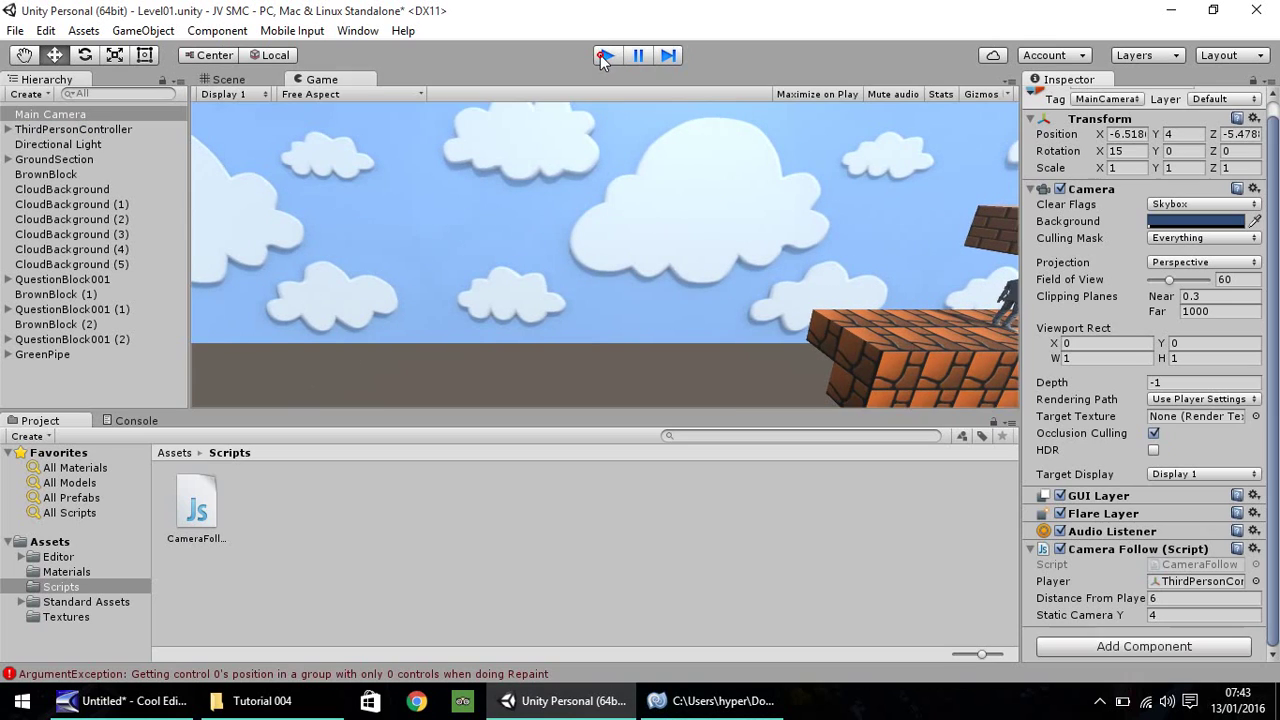
Replace the '- 10' x offset on line 7 of CameraFollow.js with '+ 6'
left_click(806, 609)
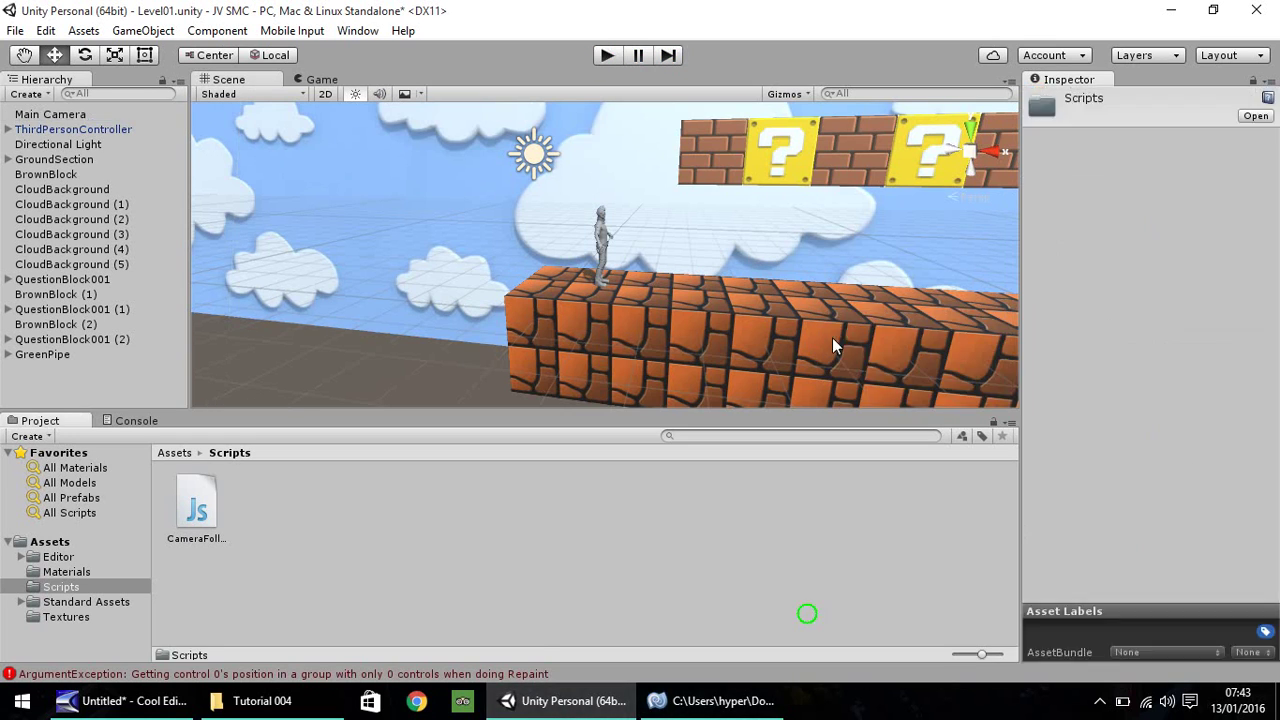
left_click(685, 712)
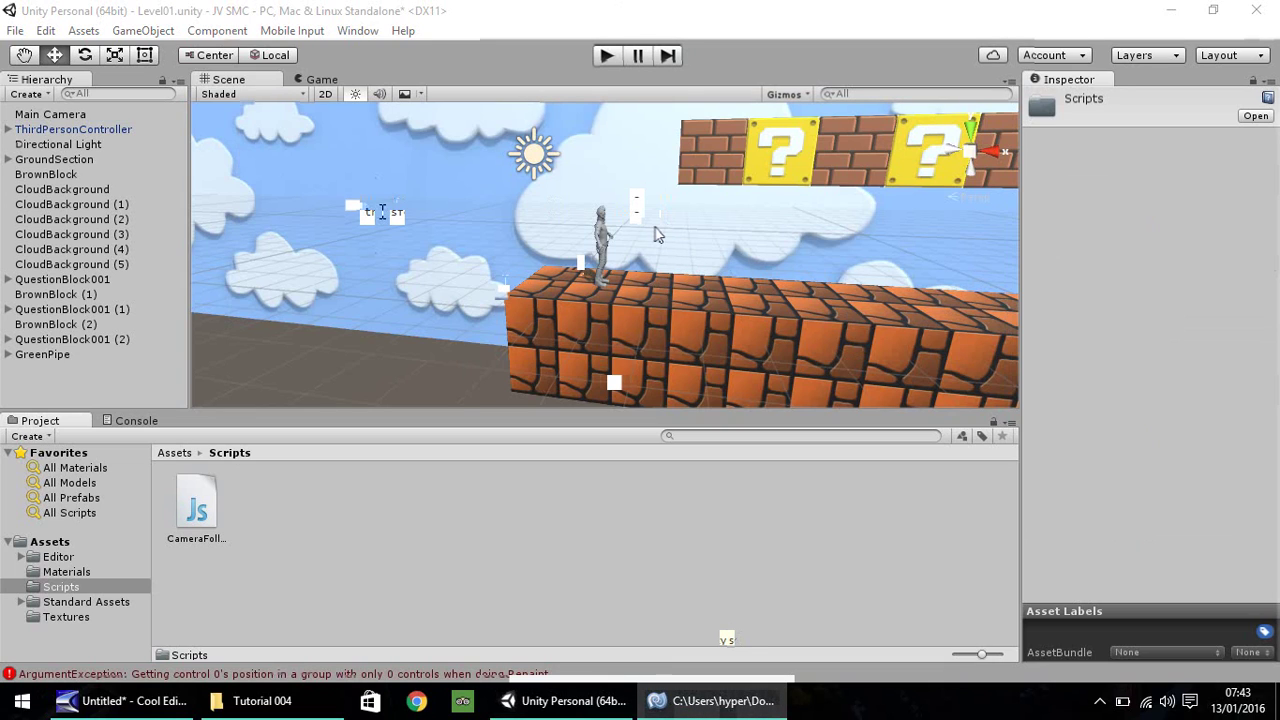
left_click_drag(636, 212, 676, 210)
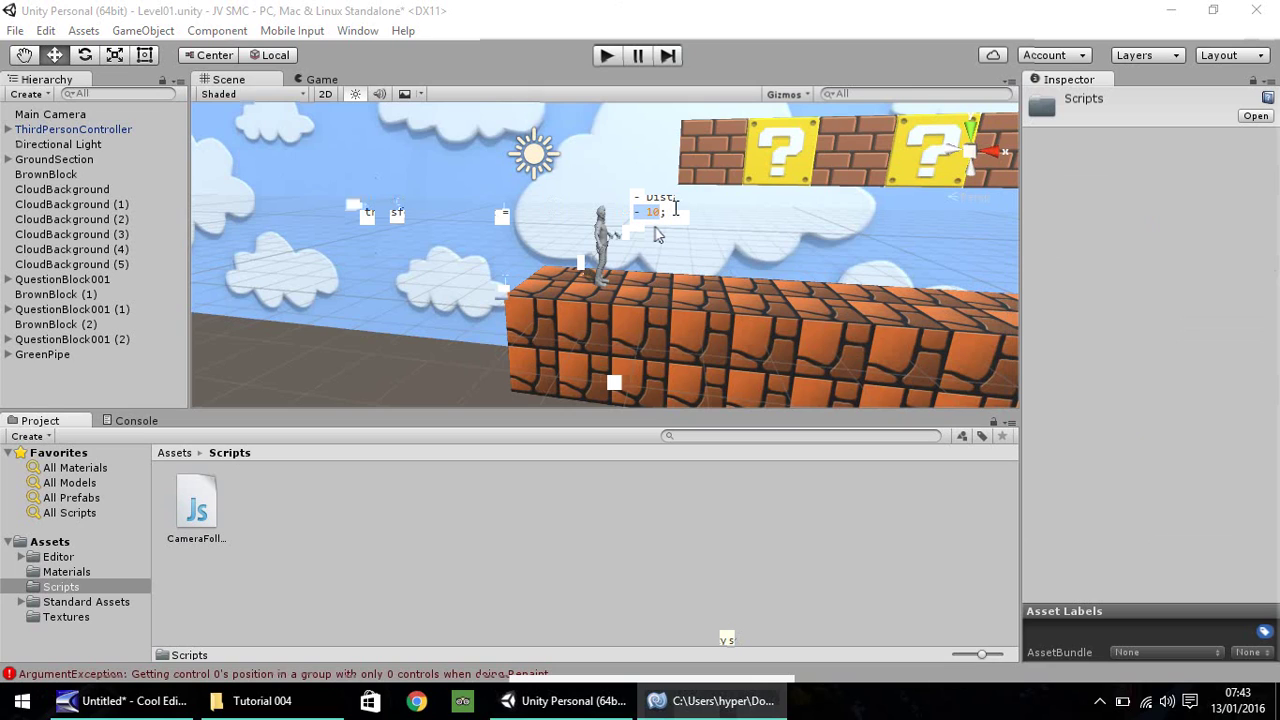
key("BackSpace")
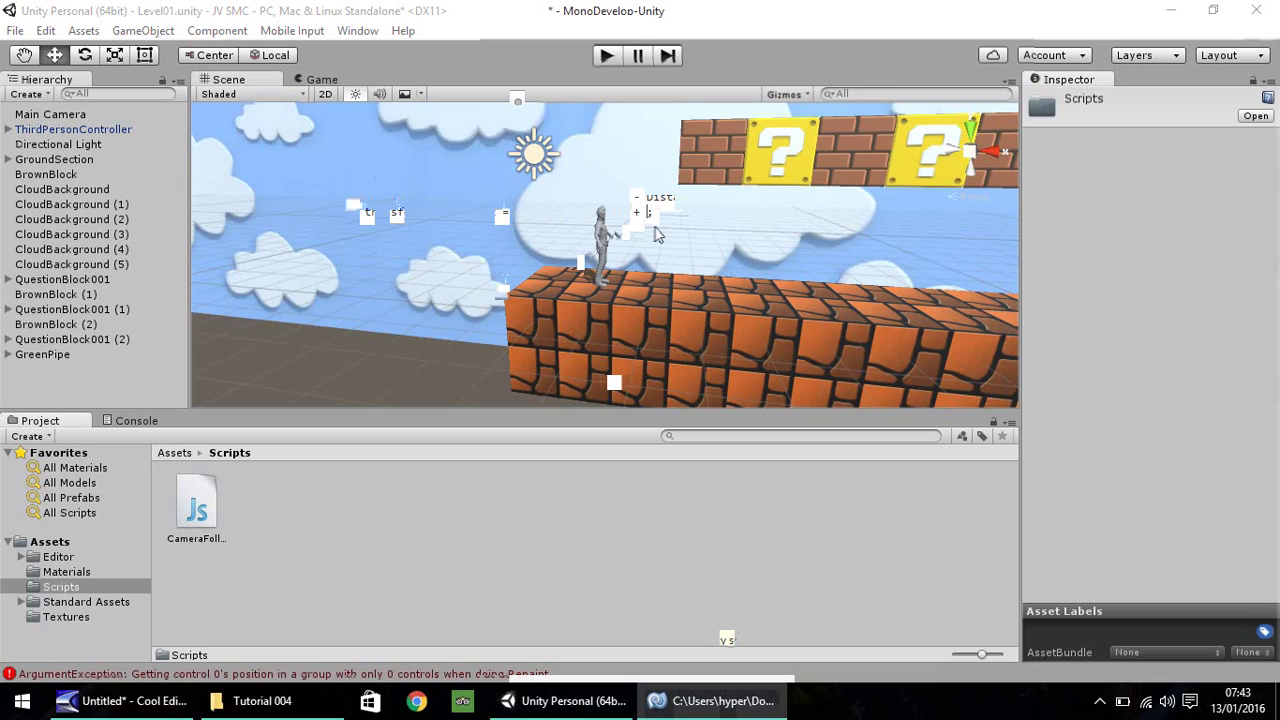
type("6")
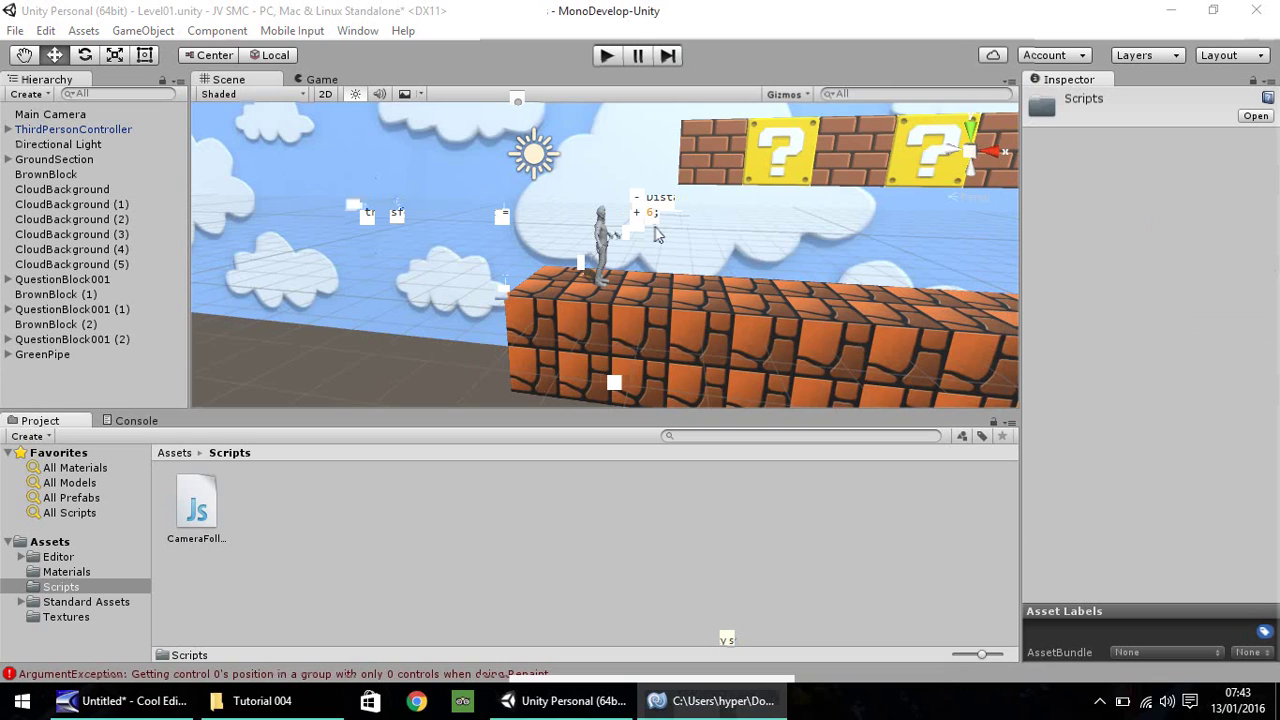
left_click(582, 714)
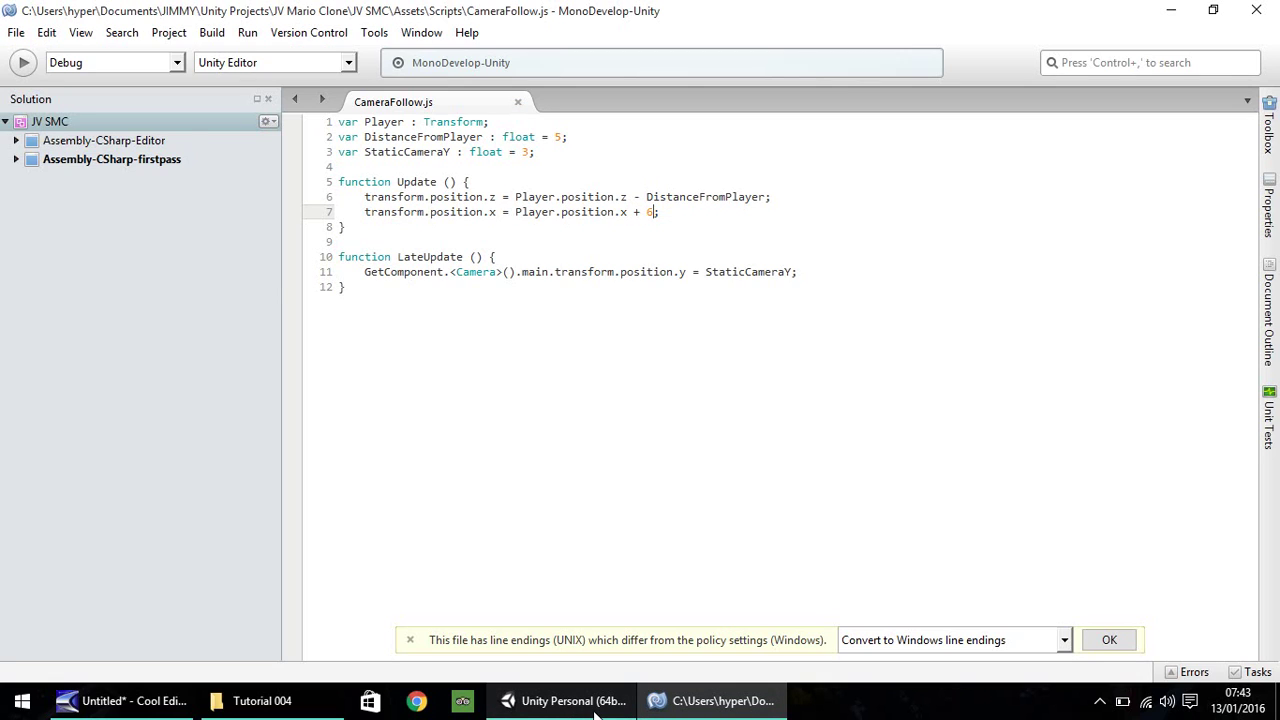
left_click(594, 712)
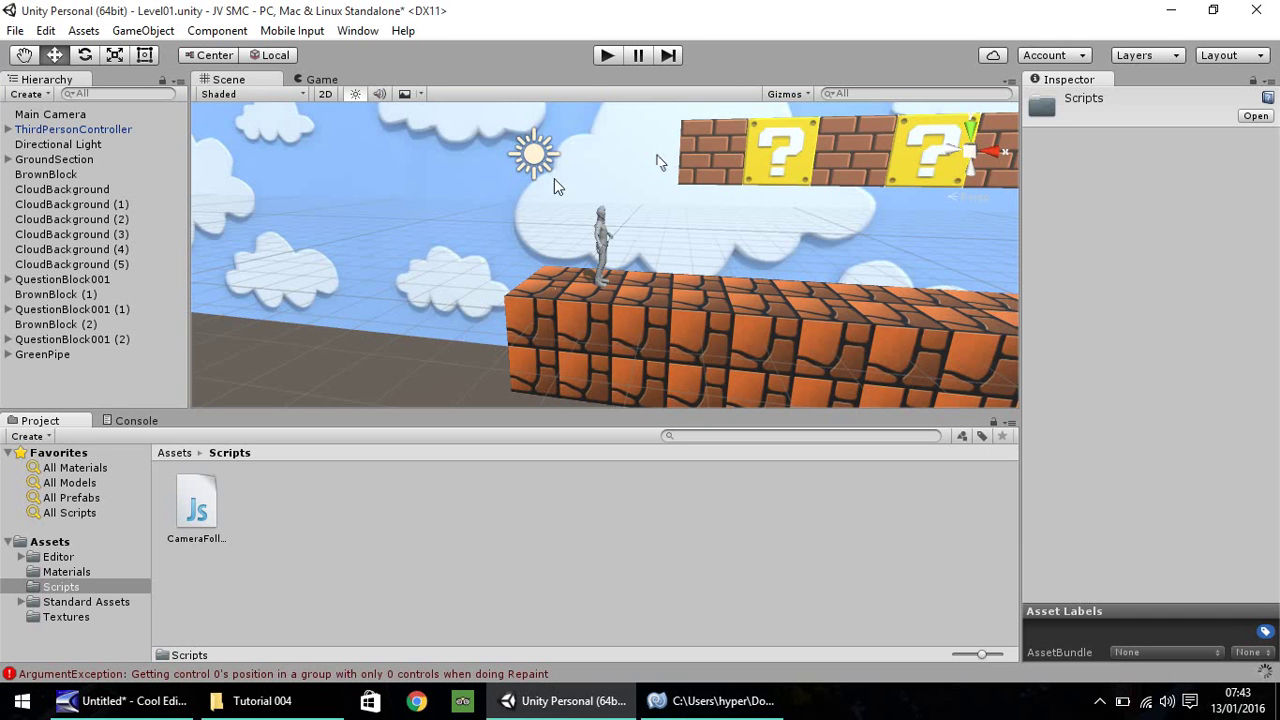
left_click(607, 56)
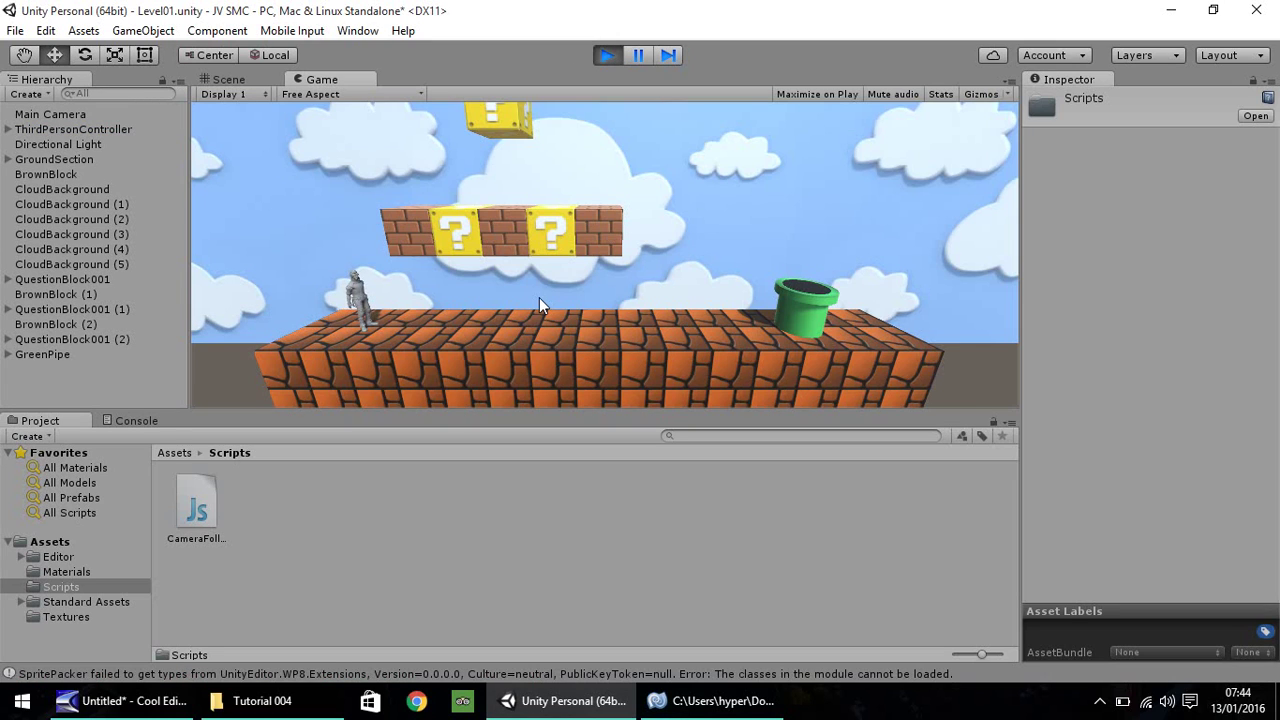
key("Right")
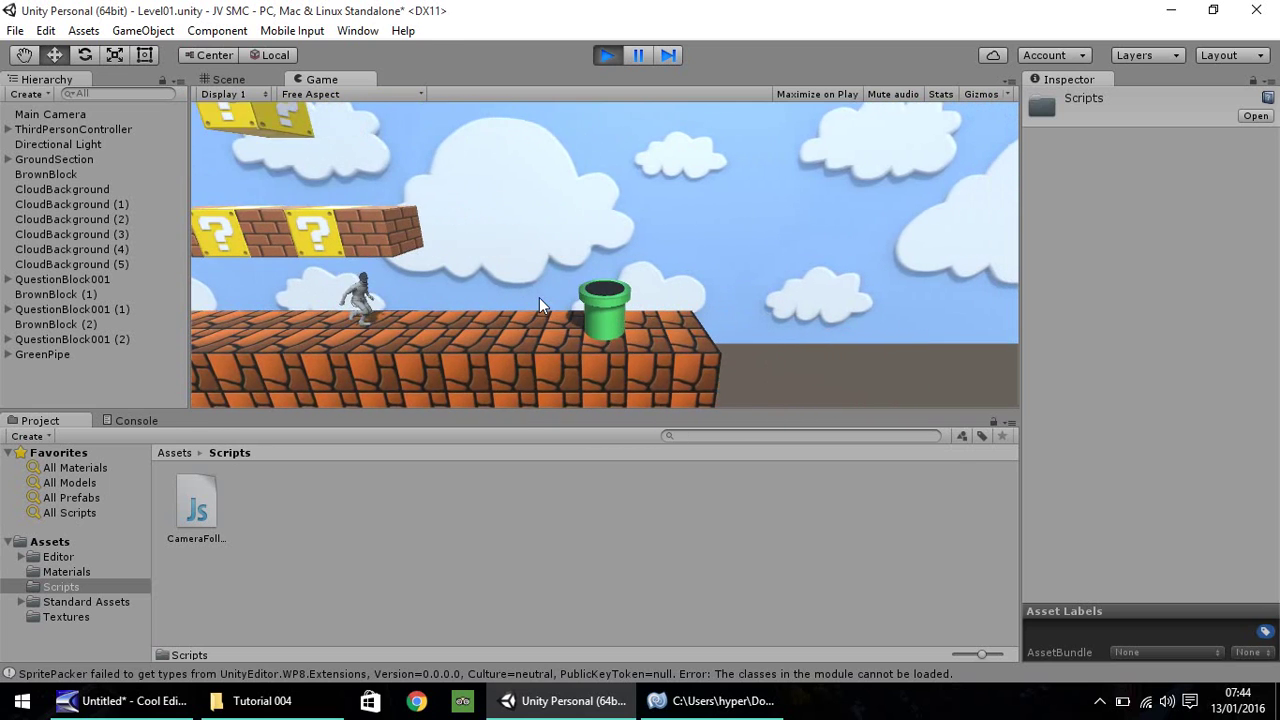
key("Right")
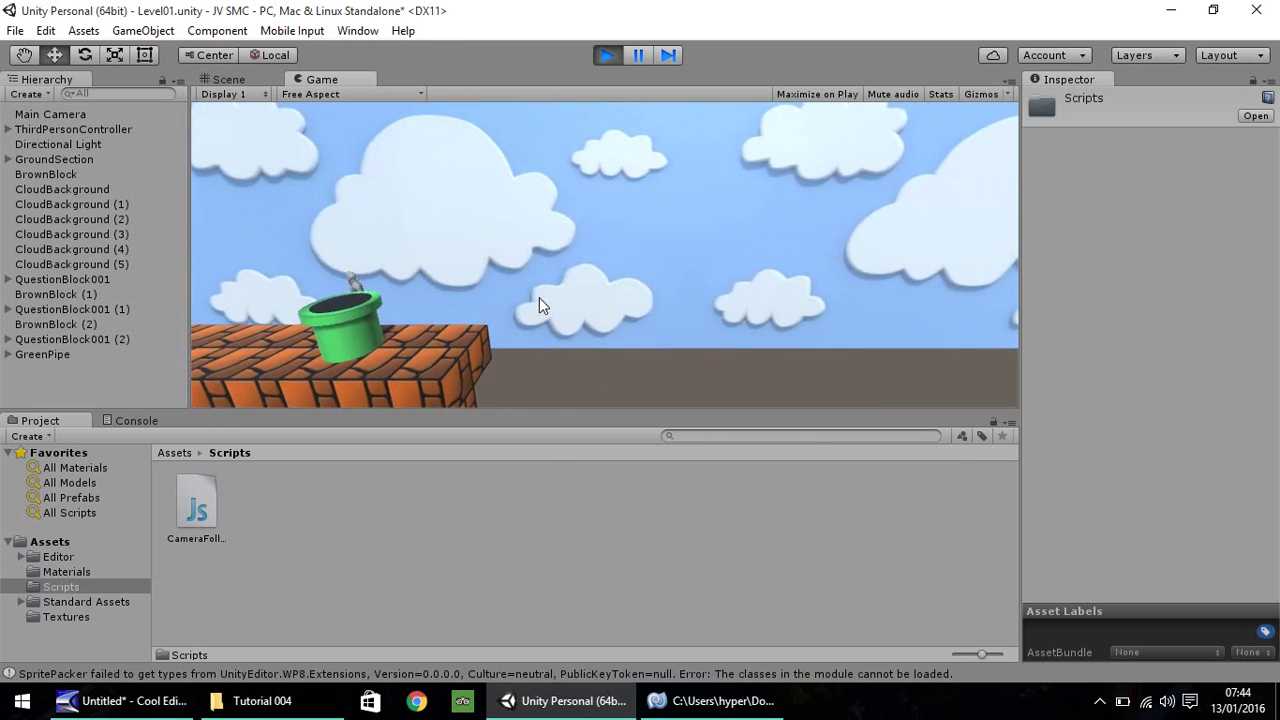
key("Left")
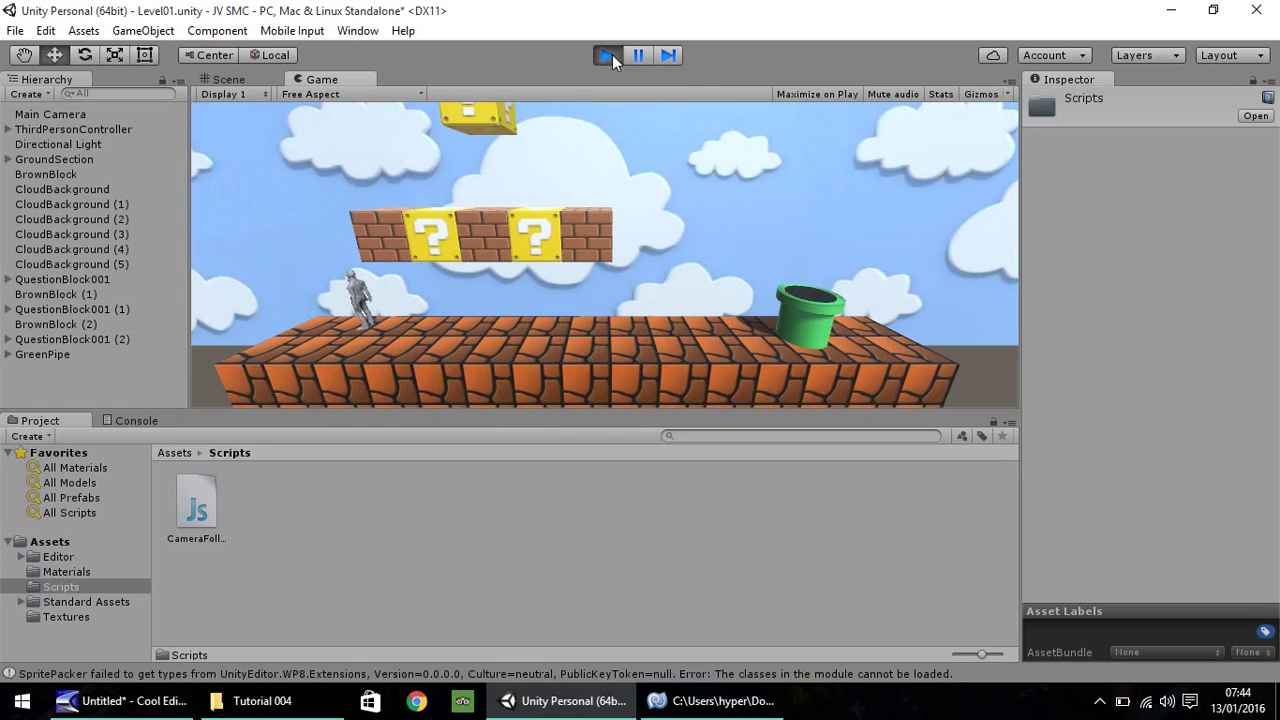
left_click(607, 55)
Check the plus offset on line 7, then go back to Unity unchanged
left_click(657, 698)
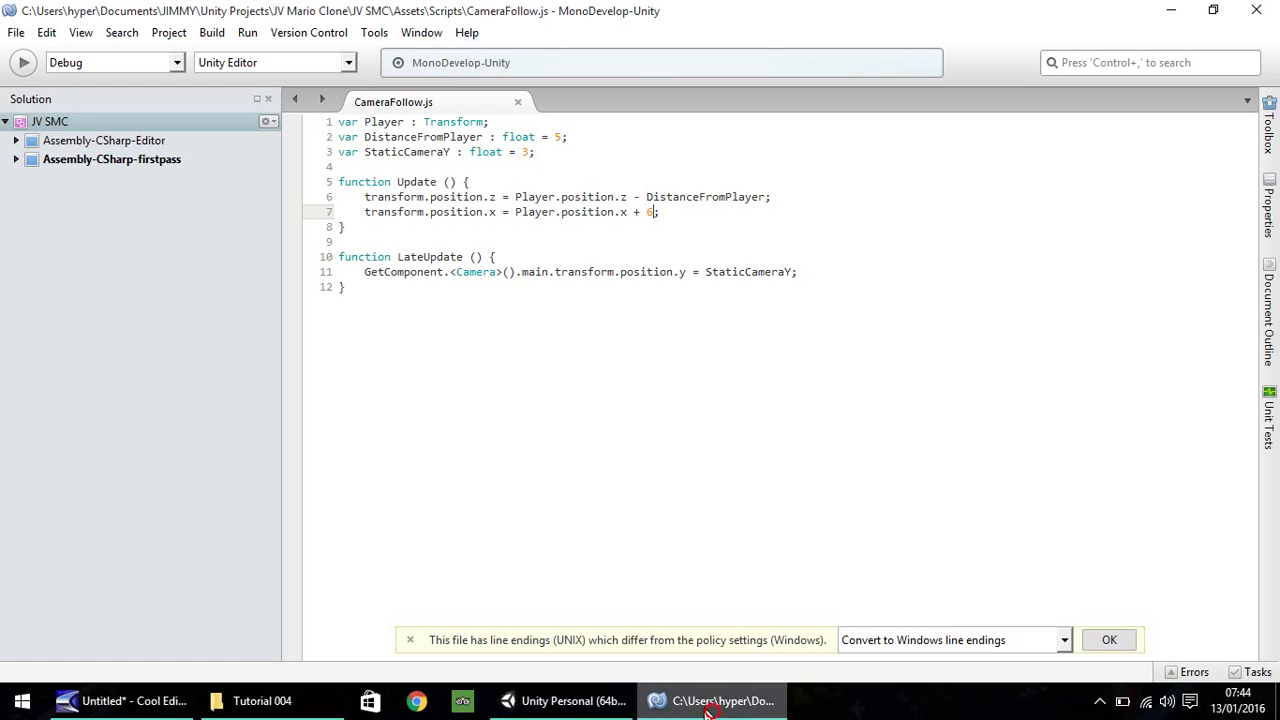
left_click_drag(628, 212, 647, 212)
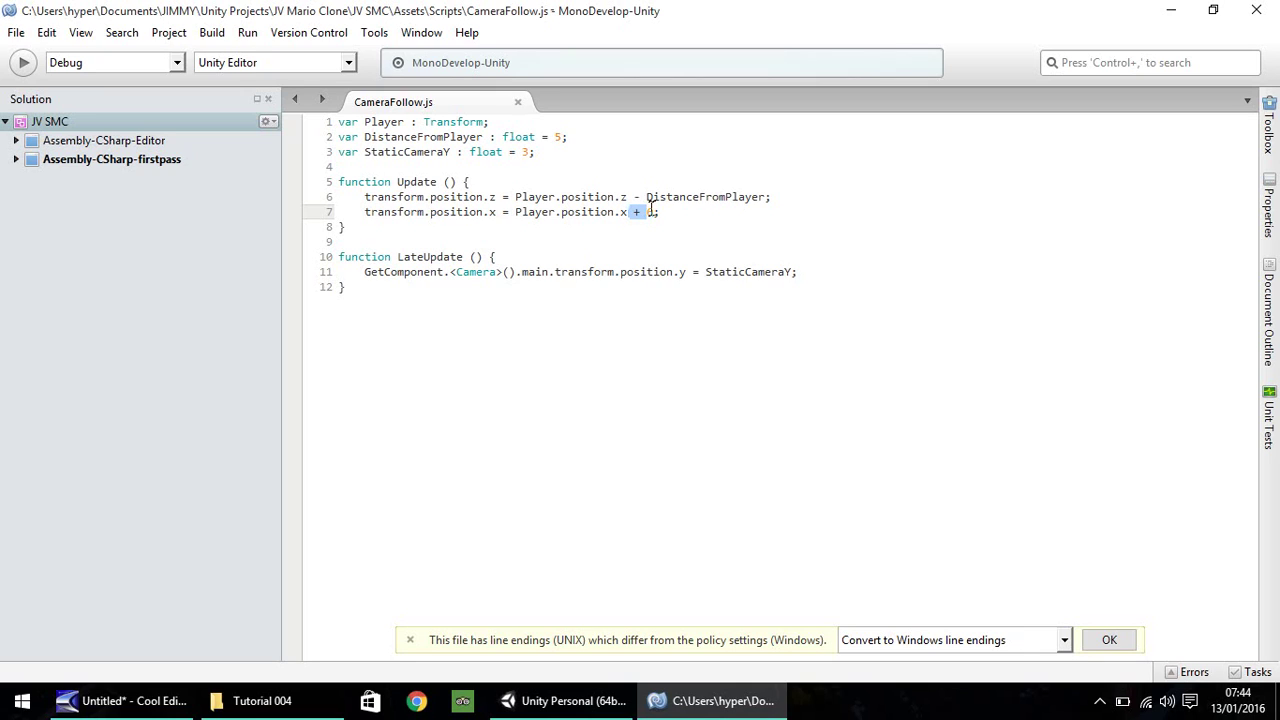
left_click(533, 705)
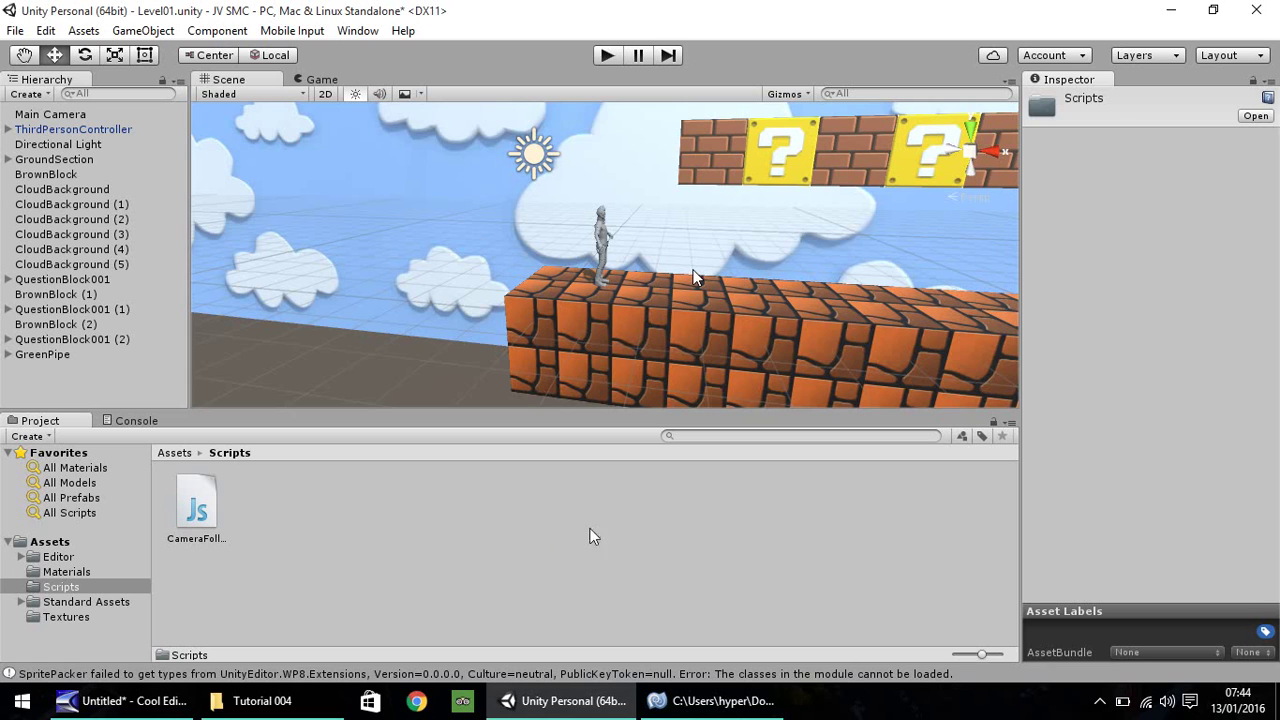
Zoom out over the whole brick level and select Main Camera to see its preview
scroll(766, 351, "down", 5)
scroll(859, 342, "down", 2)
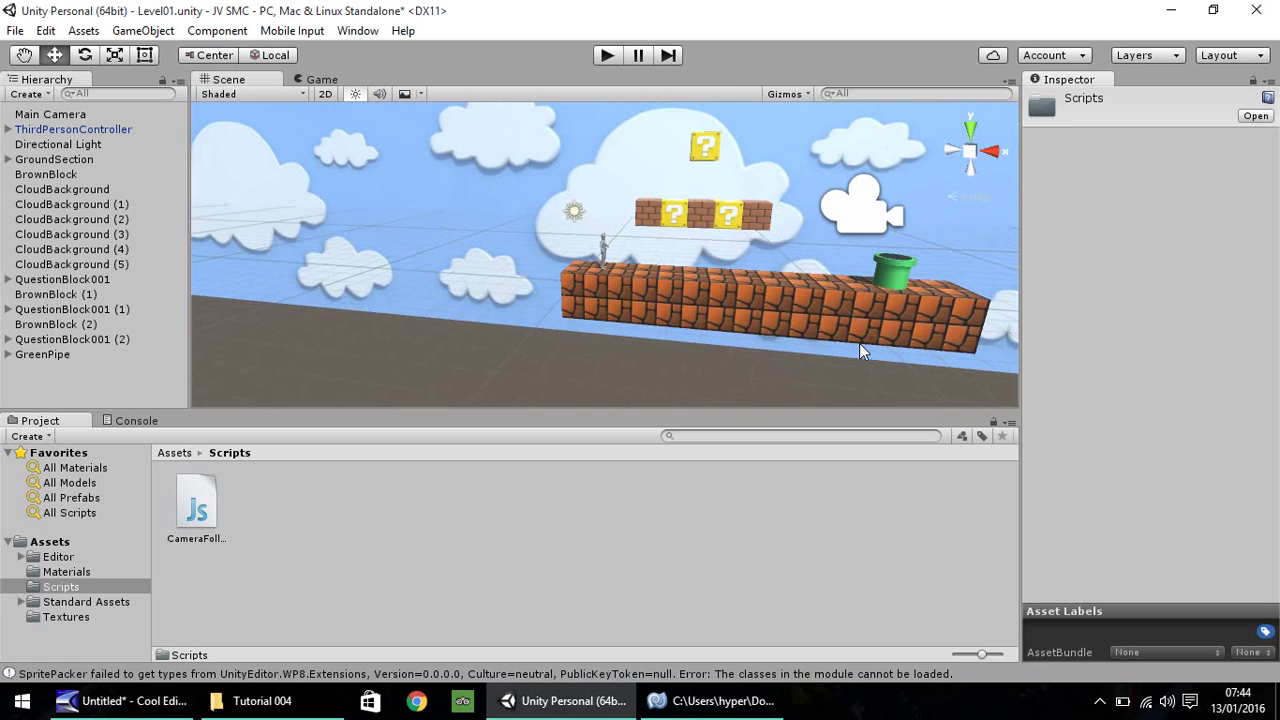
left_click(660, 218)
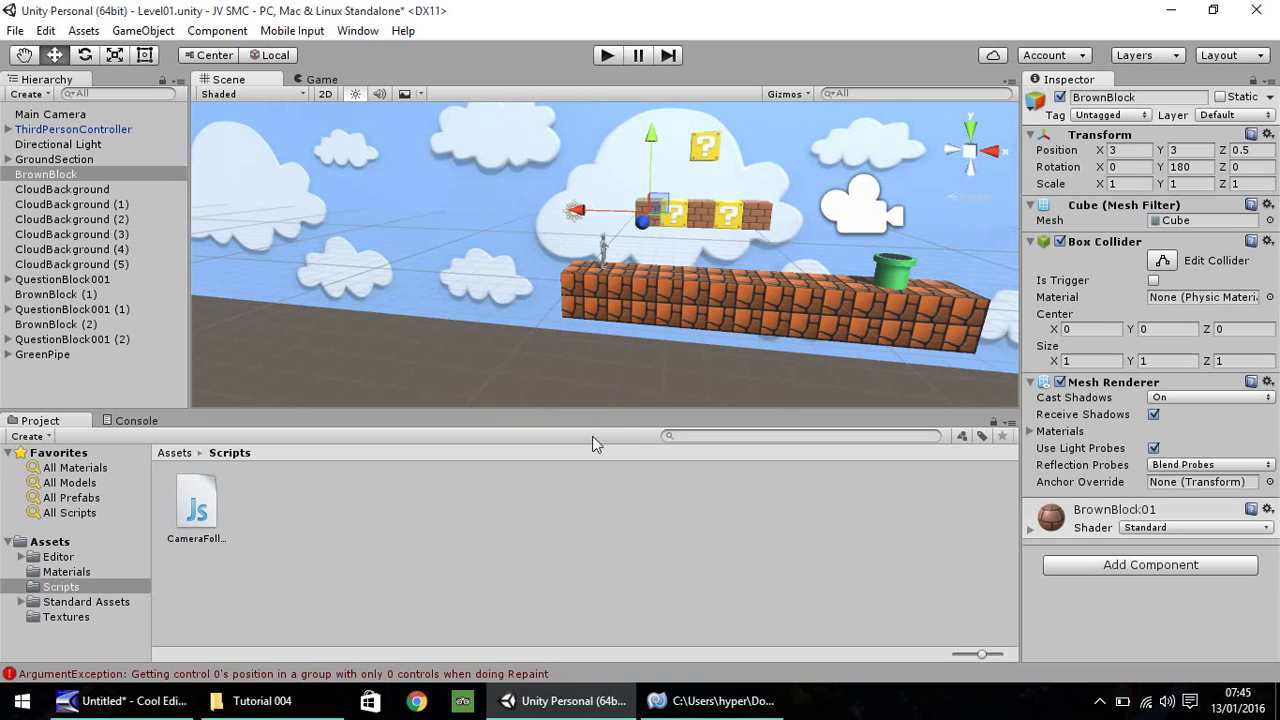
left_click(547, 484)
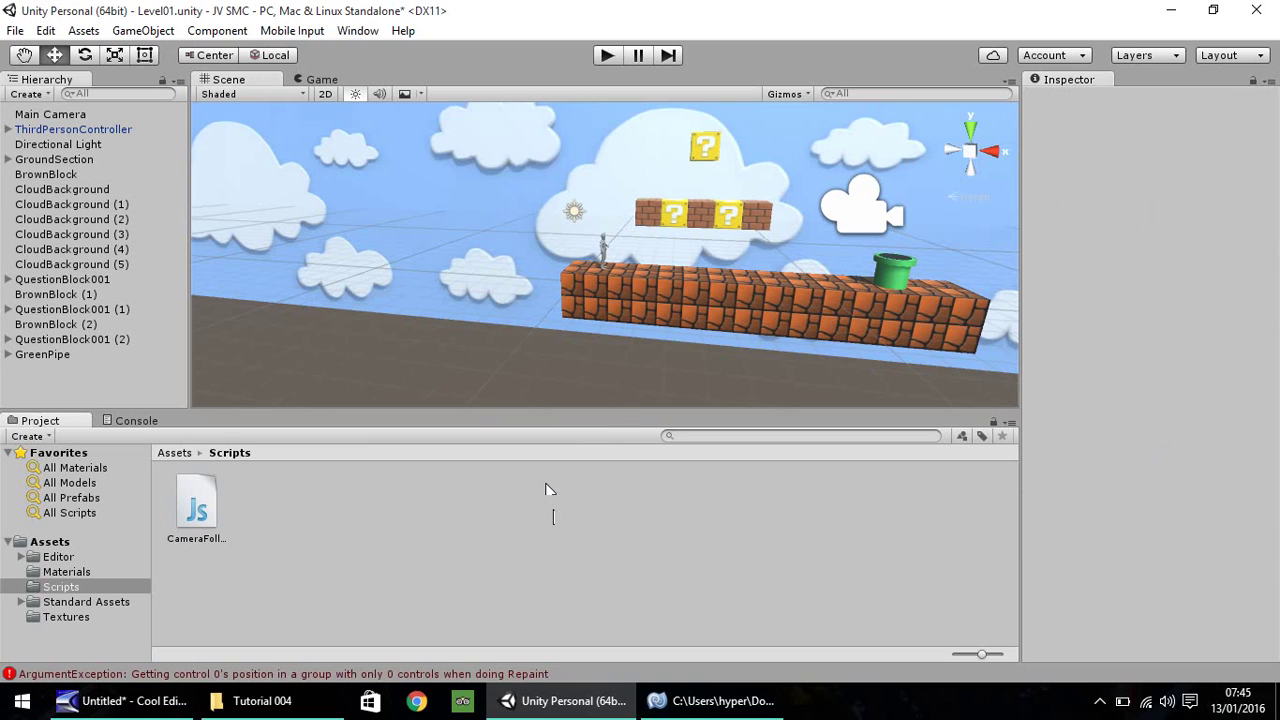
left_click(52, 116)
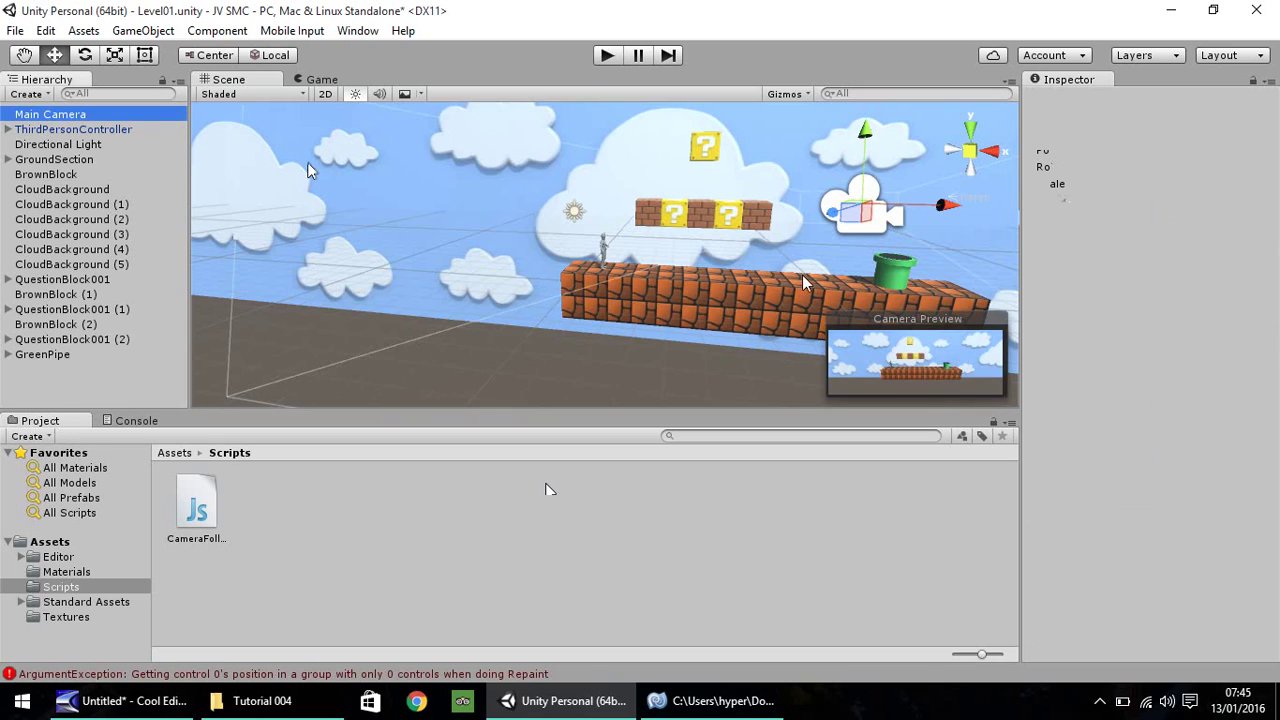